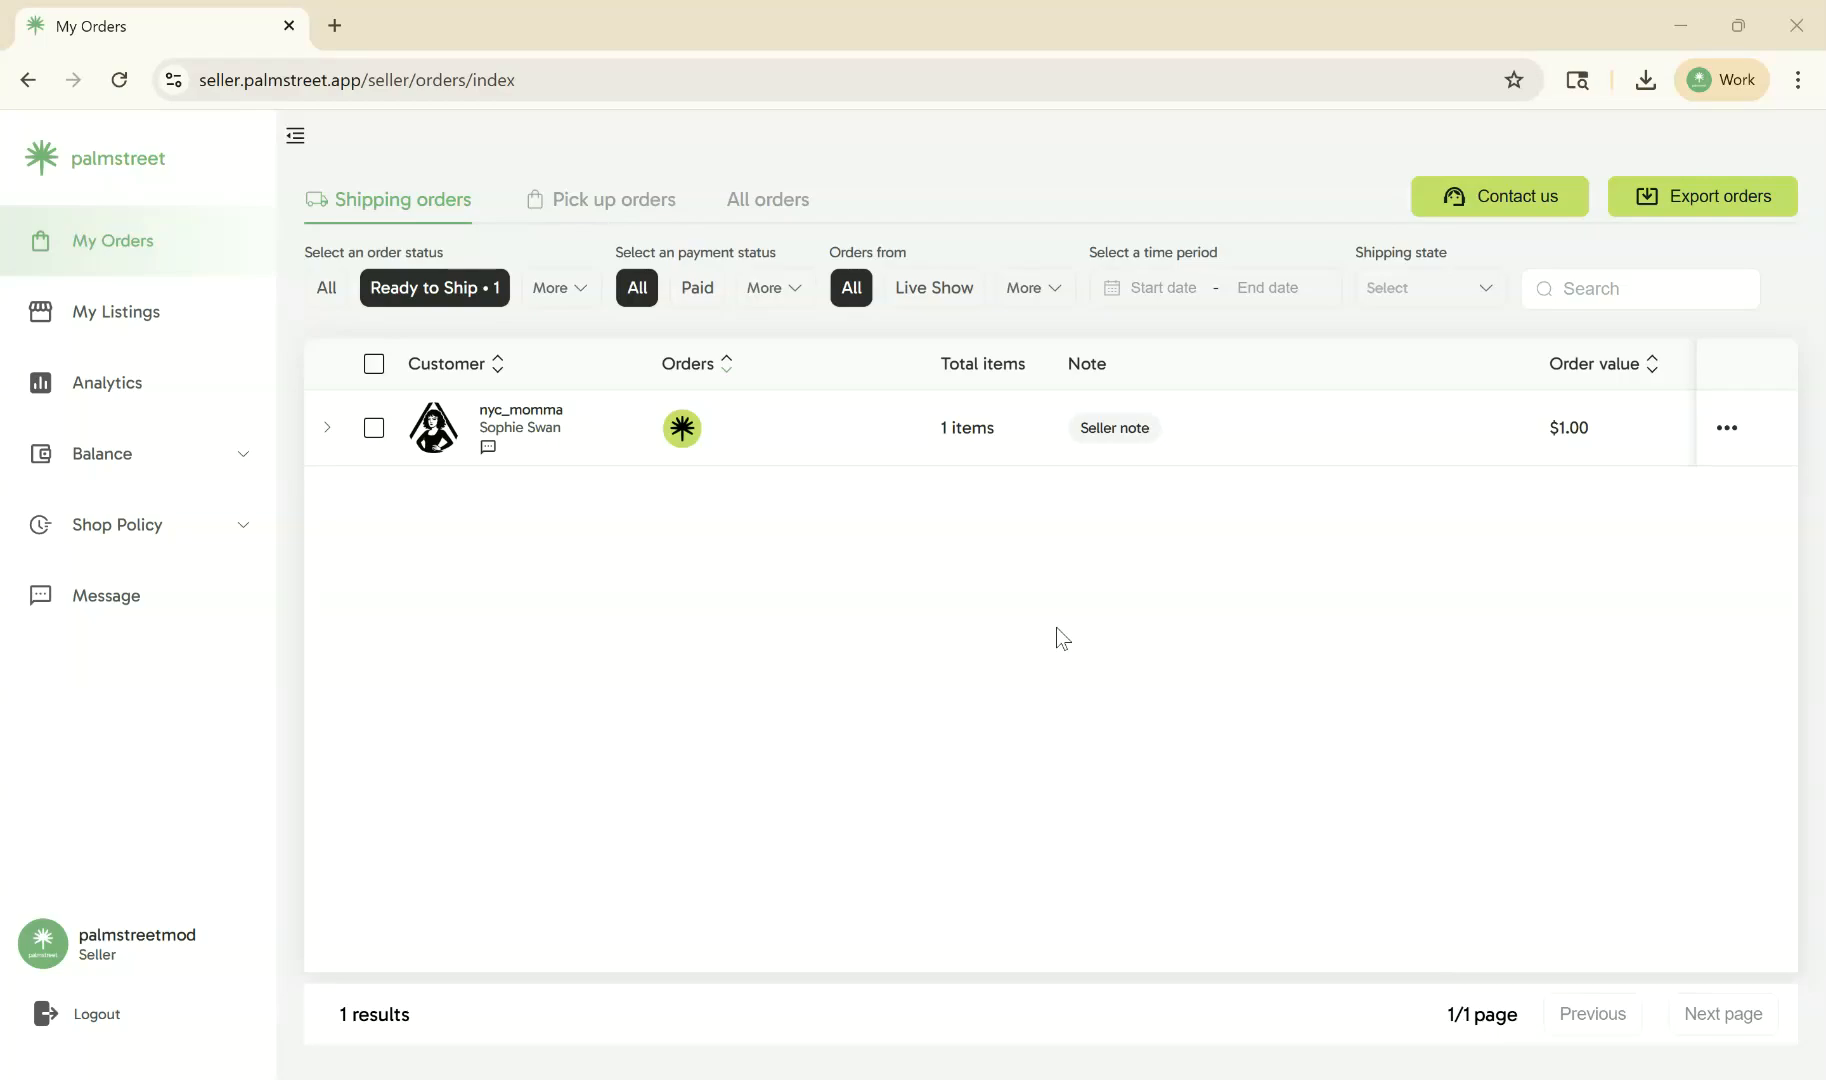
- Start a CSV import from the My Listings page and open the sample CSV spreadsheet
click(250, 342)
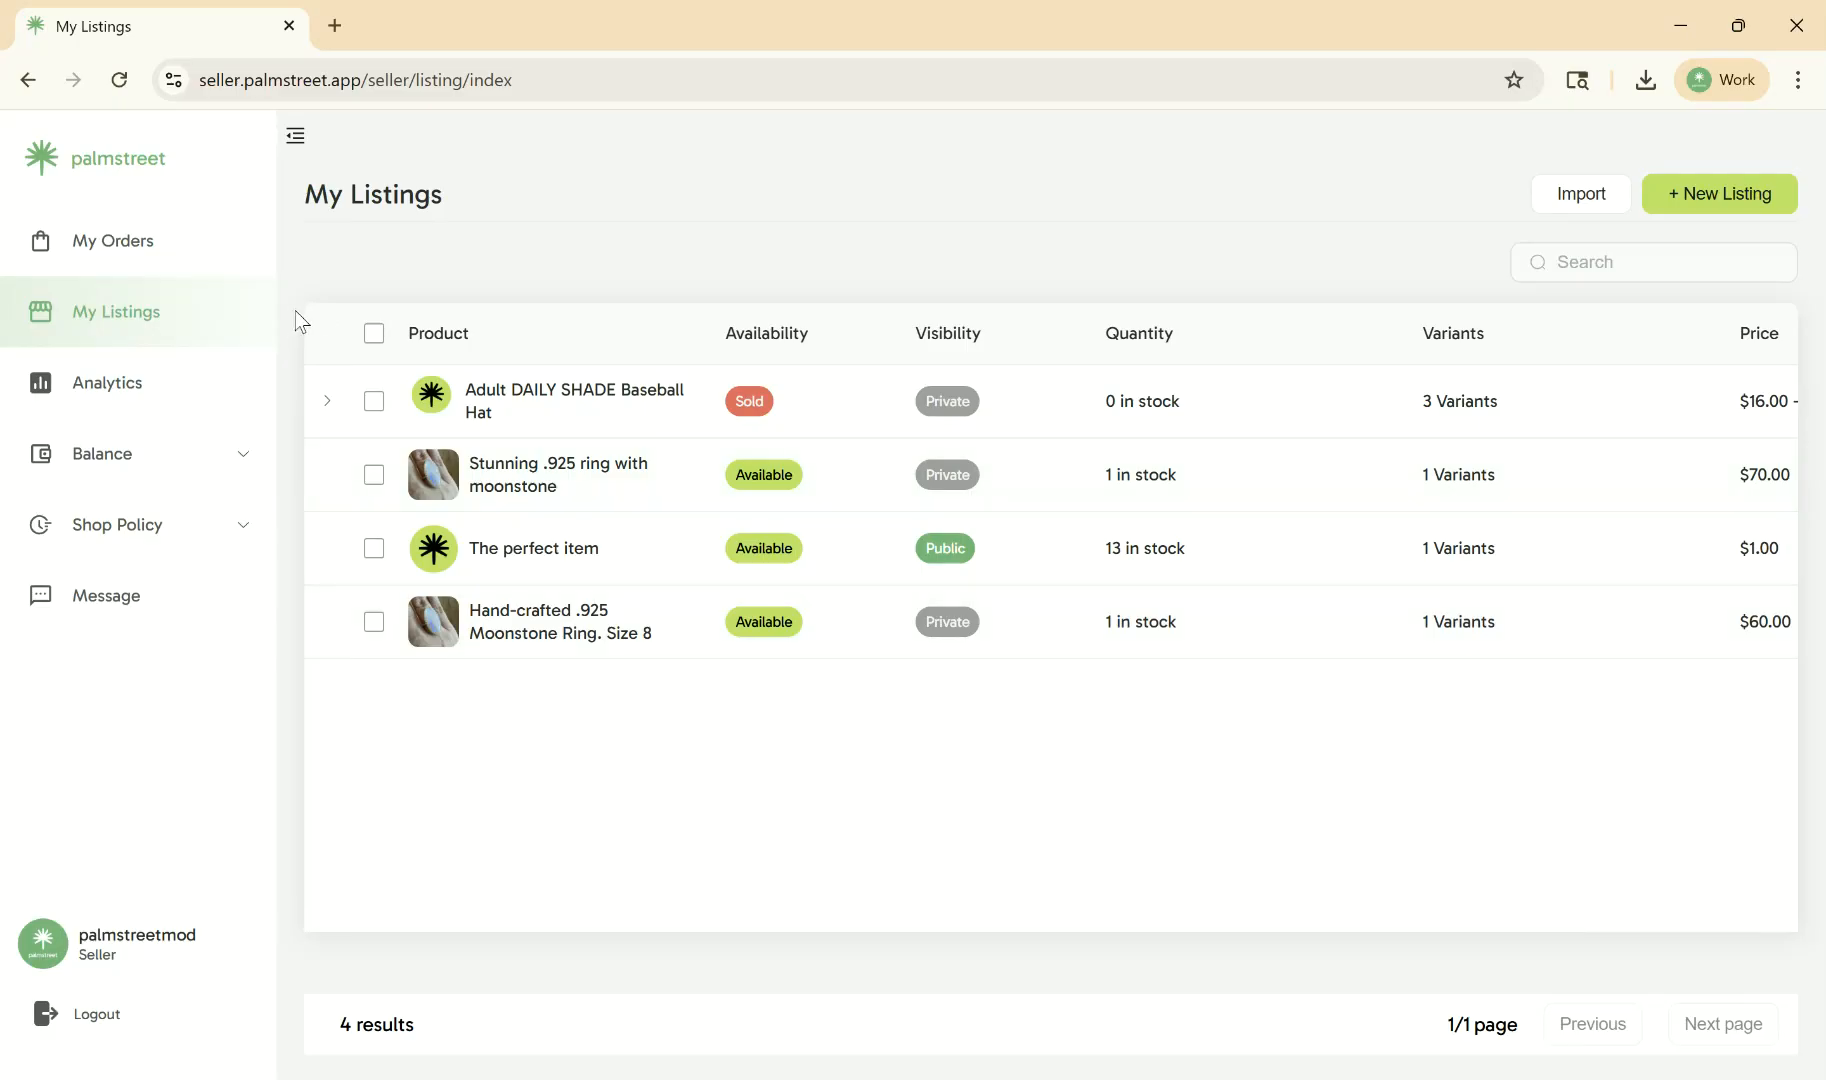
click(1615, 198)
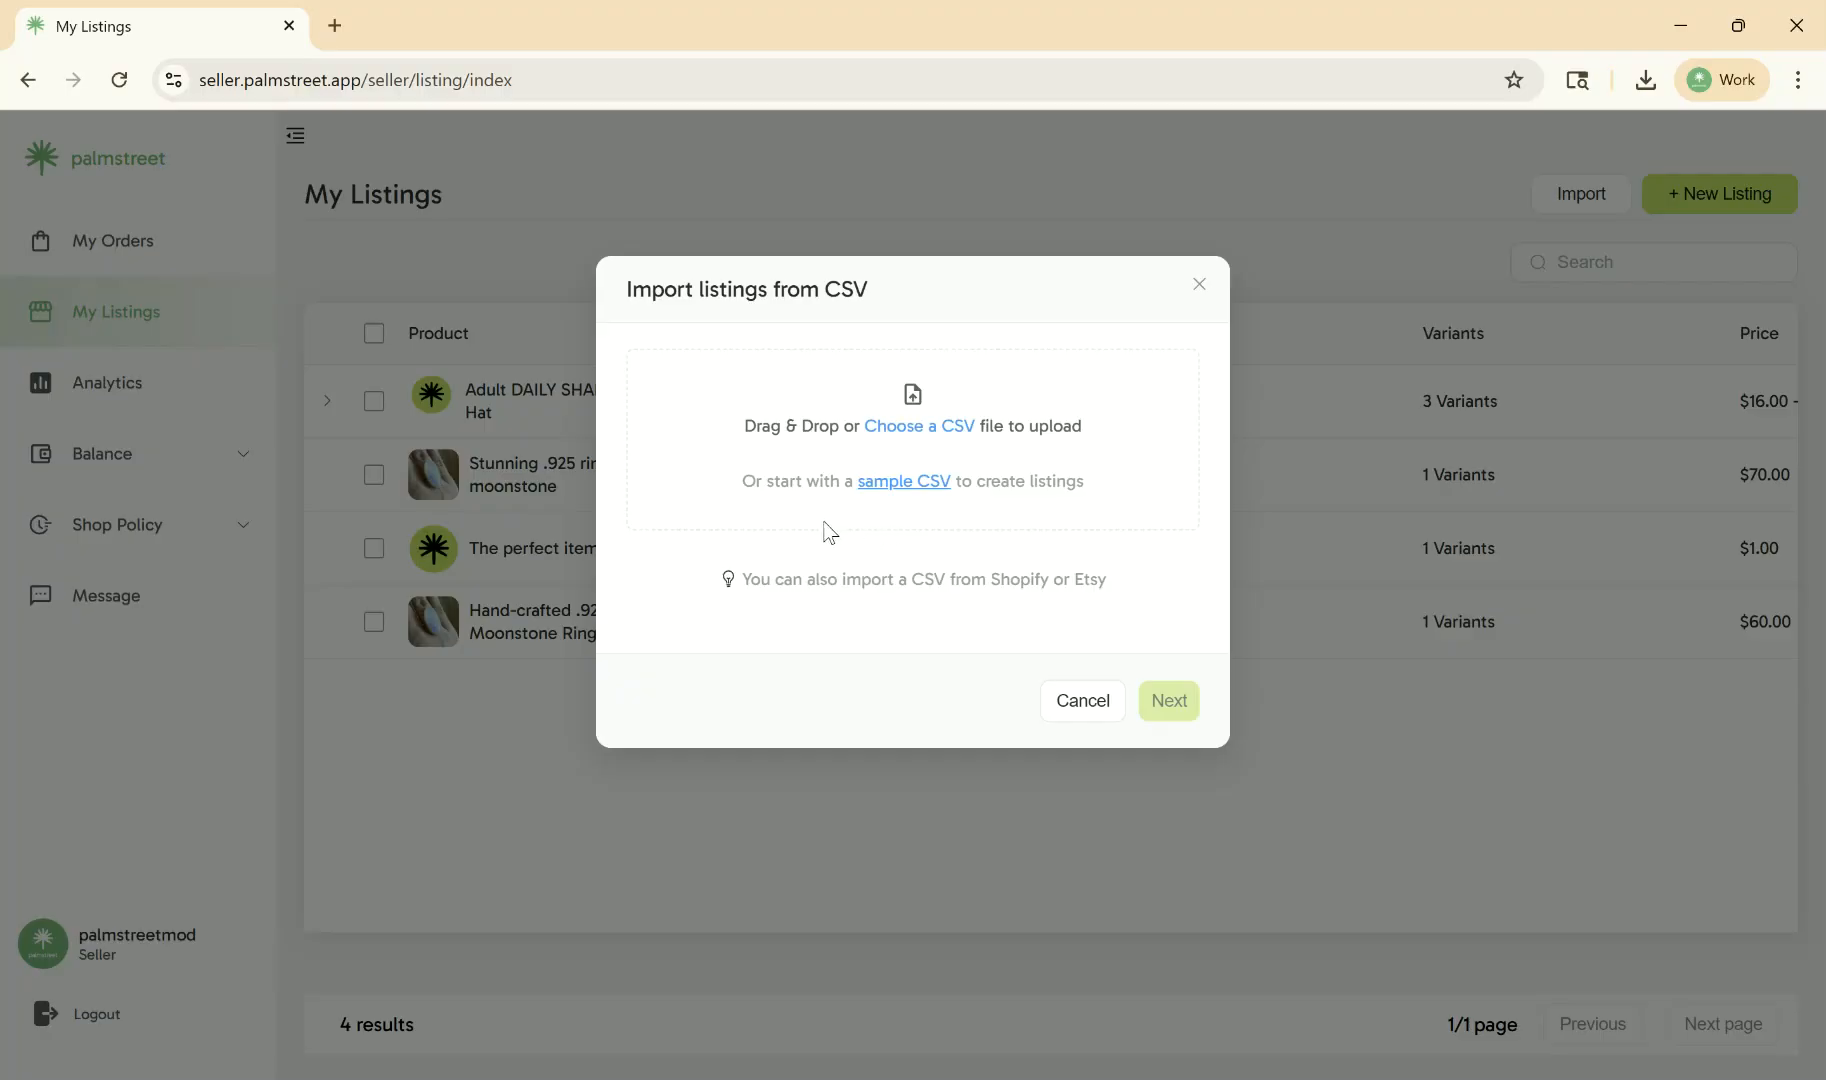
click(924, 486)
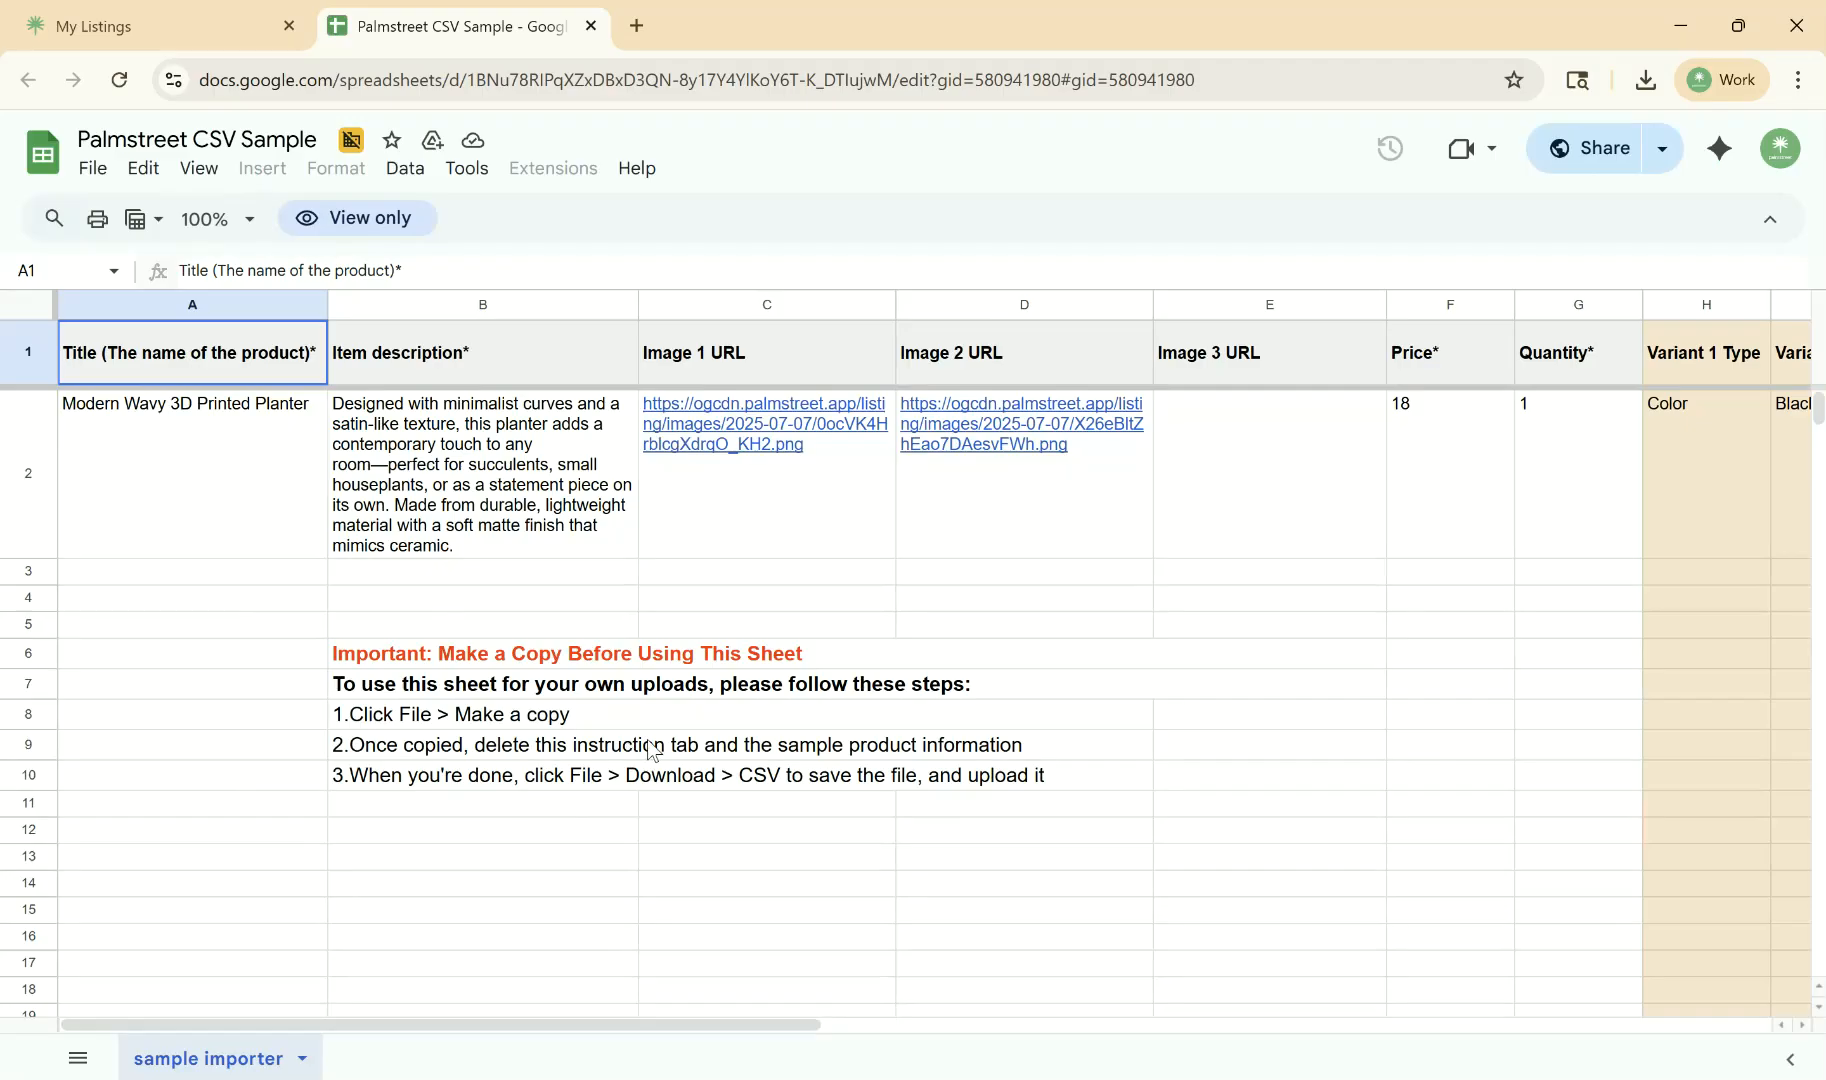
- Examine the sample sheet's copying instructions and the example product's fields from title through quantity
drag(310, 624, 1122, 786)
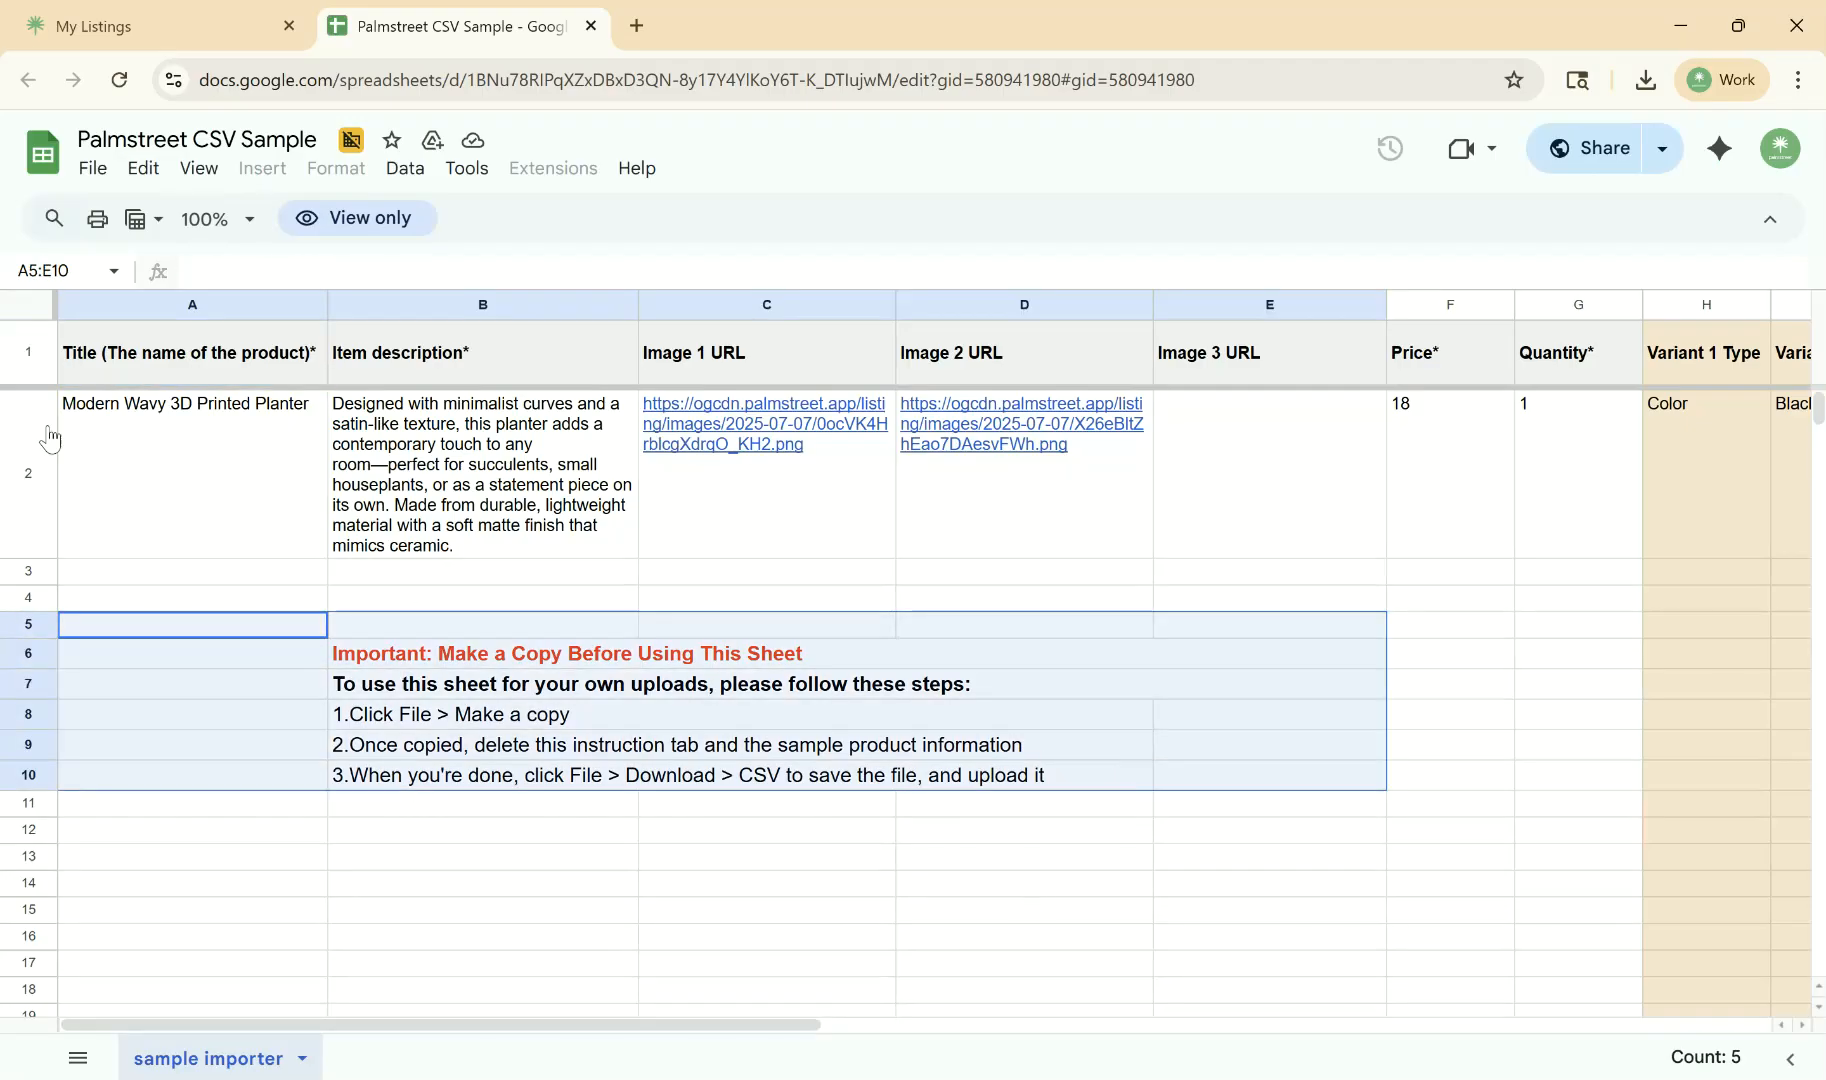
click(246, 525)
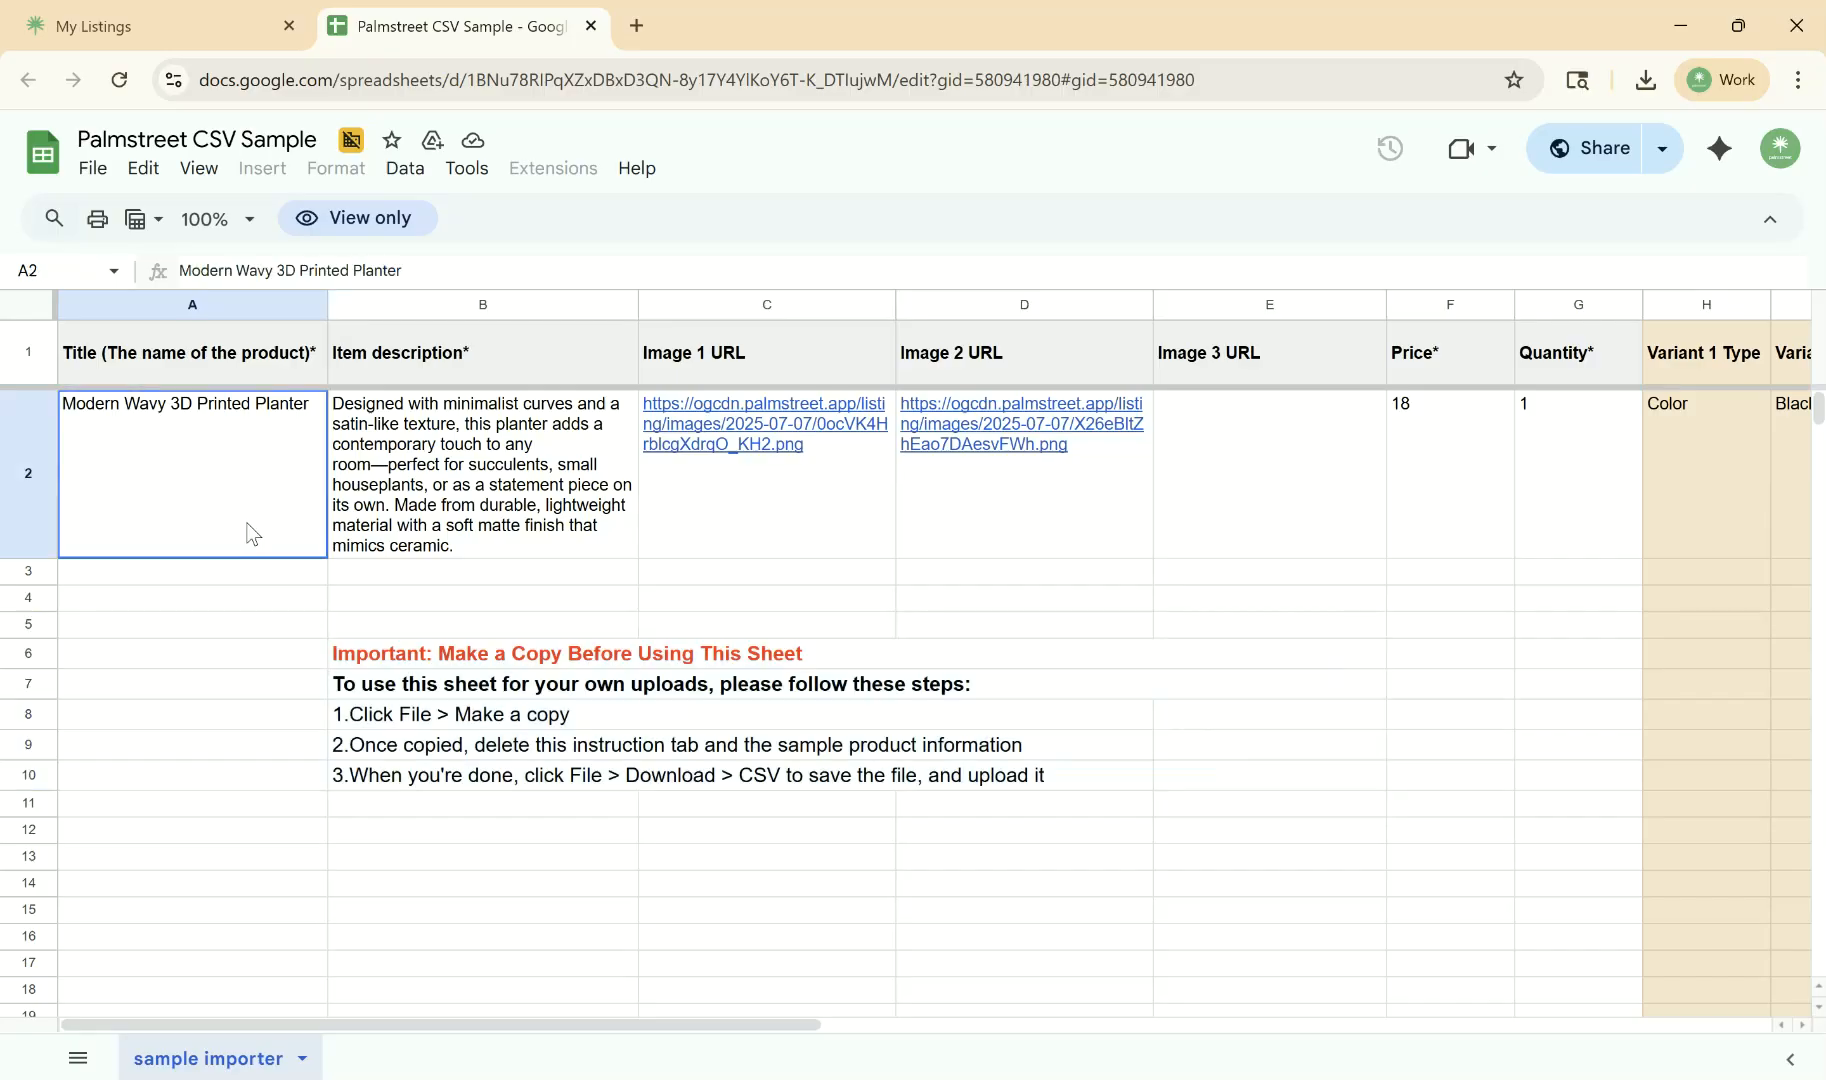
key(Tab)
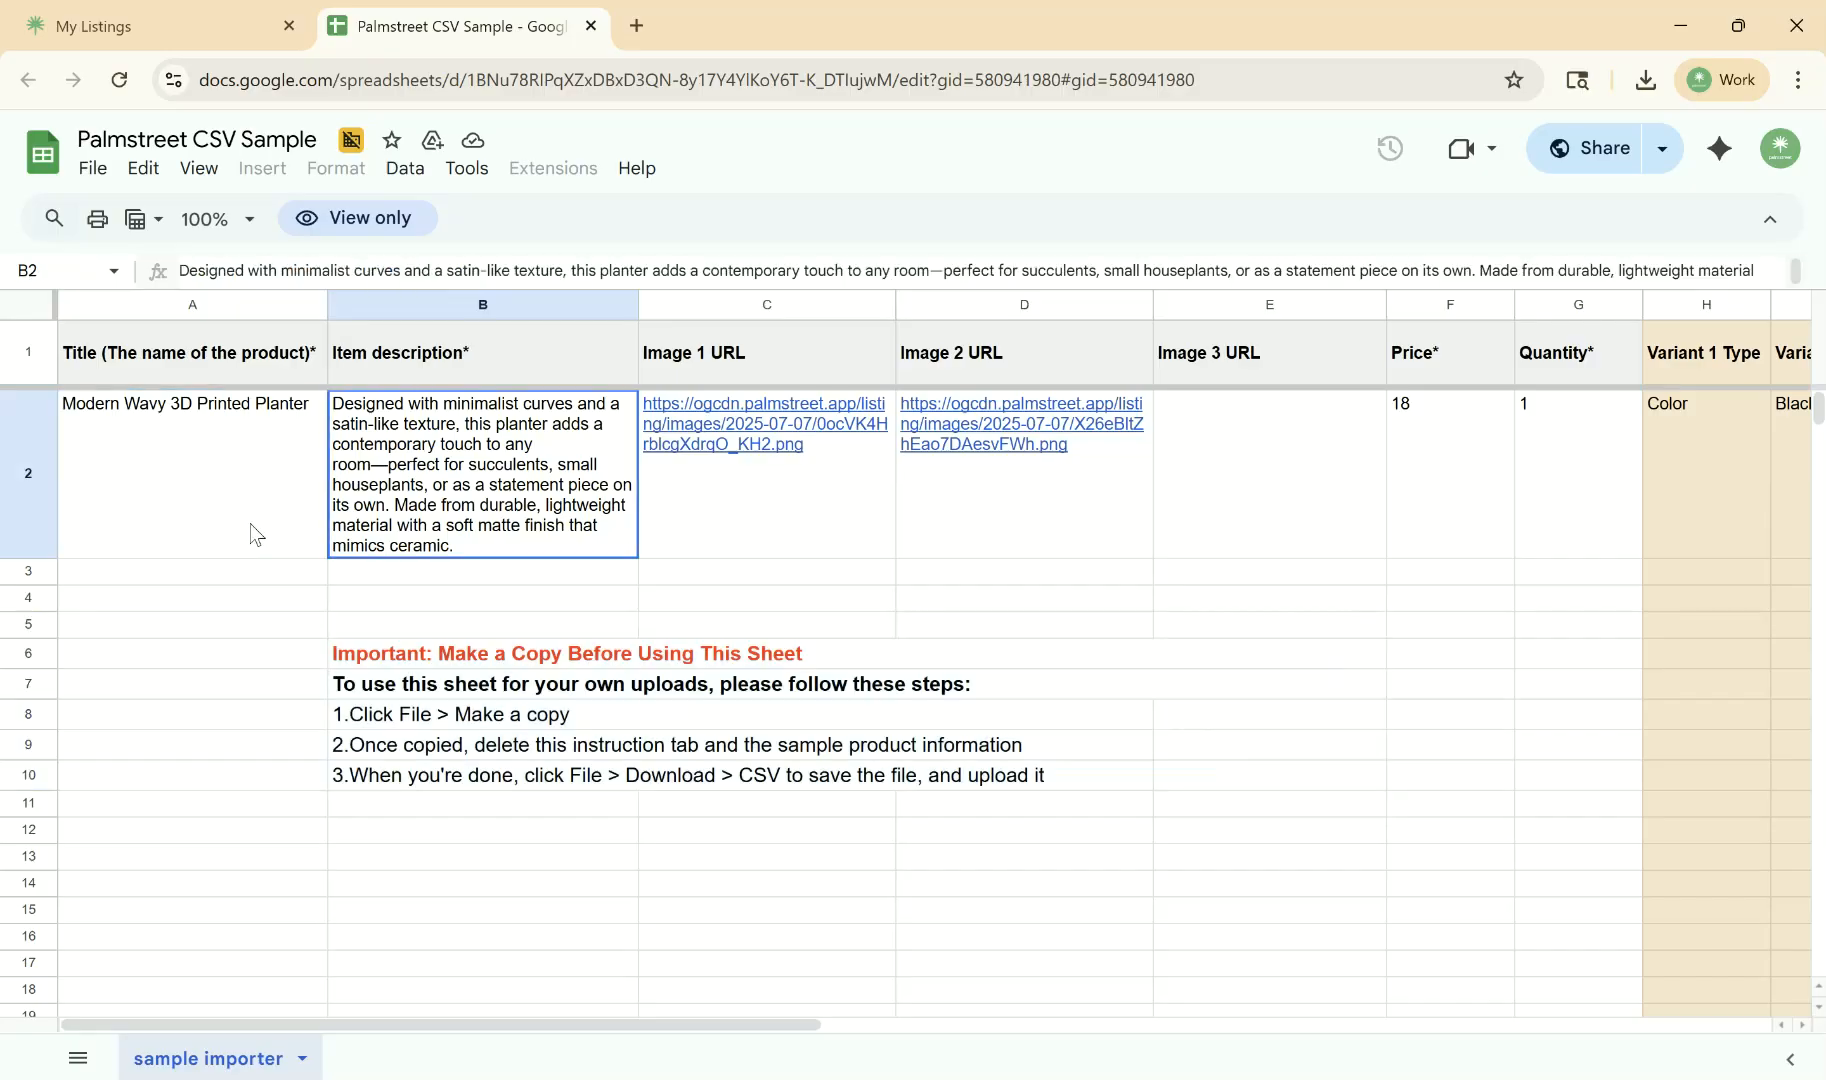
key(Tab)
key(Tab)
key(Tab)
key(Tab)
key(Tab)
key(Tab)
key(Tab)
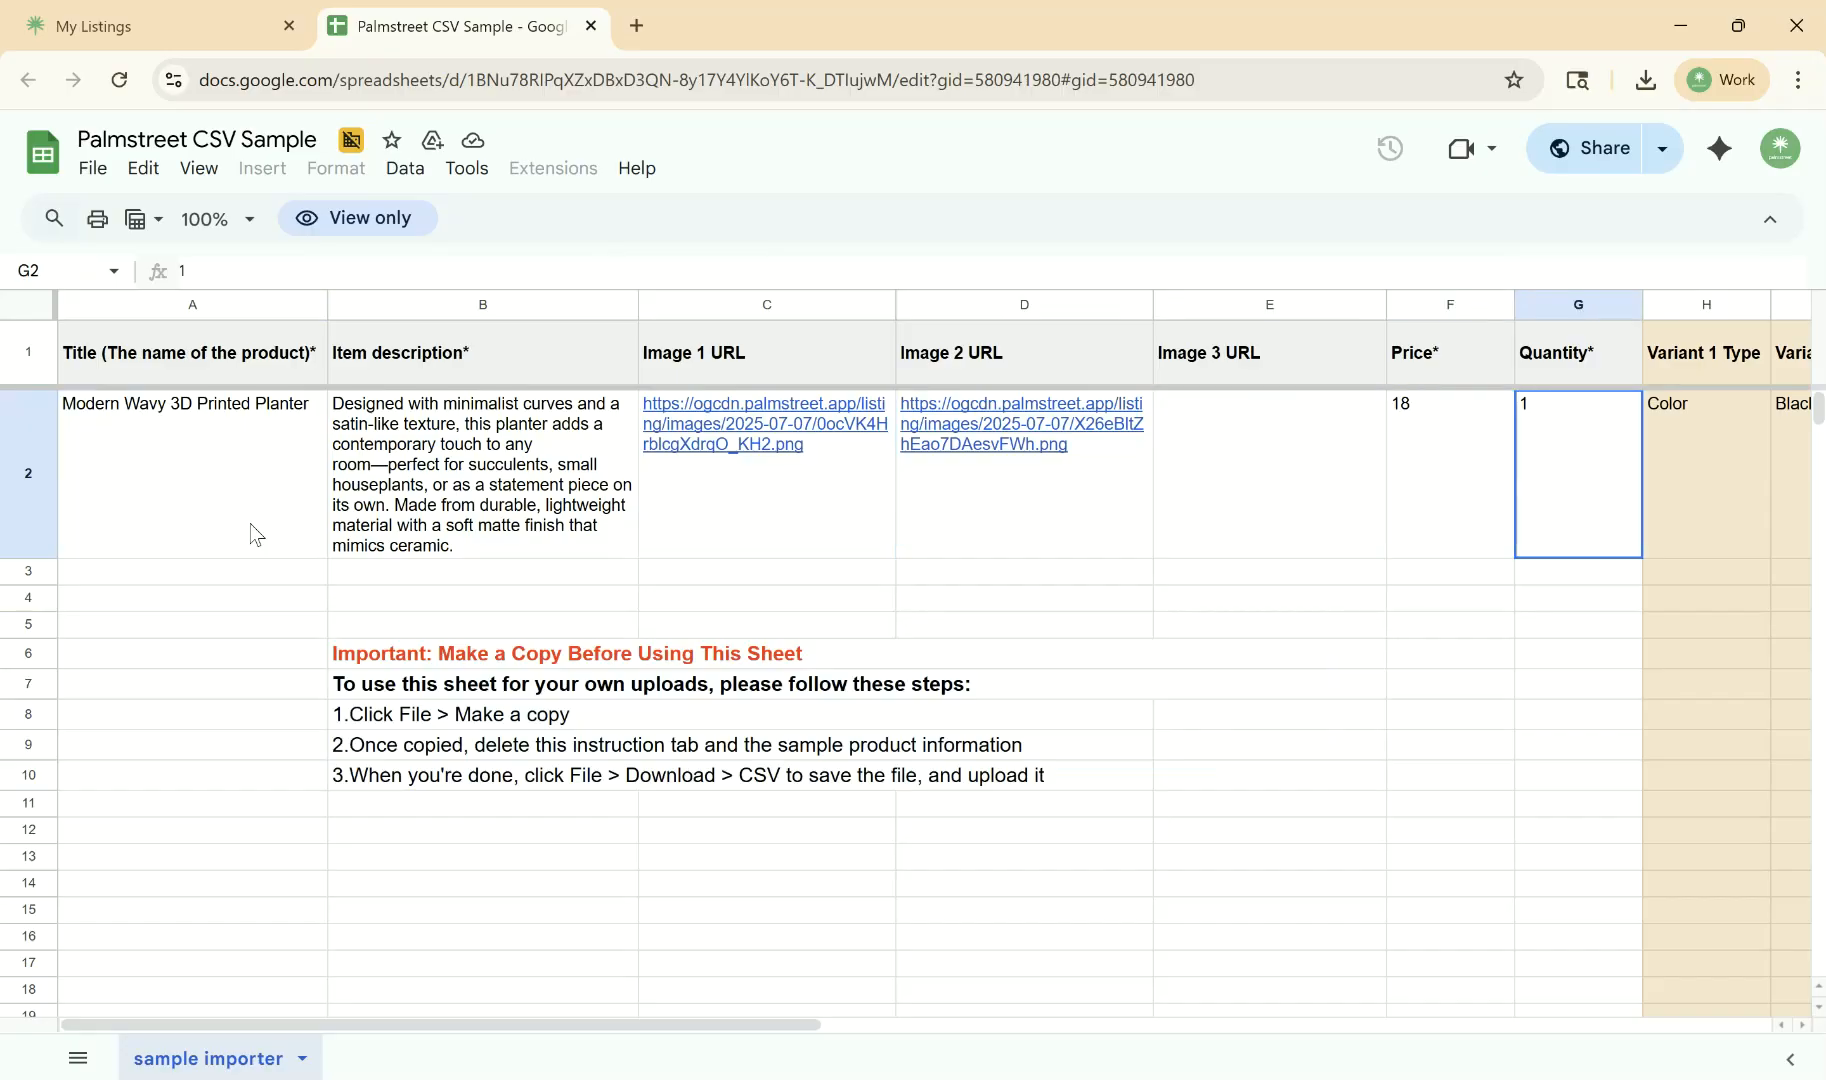
key(Tab)
key(shift+Tab)
key(shift+Tab)
key(shift+Tab)
key(shift+Tab)
key(shift+Tab)
key(shift+Tab)
key(shift+Tab)
key(shift+Tab)
key(shift+Tab)
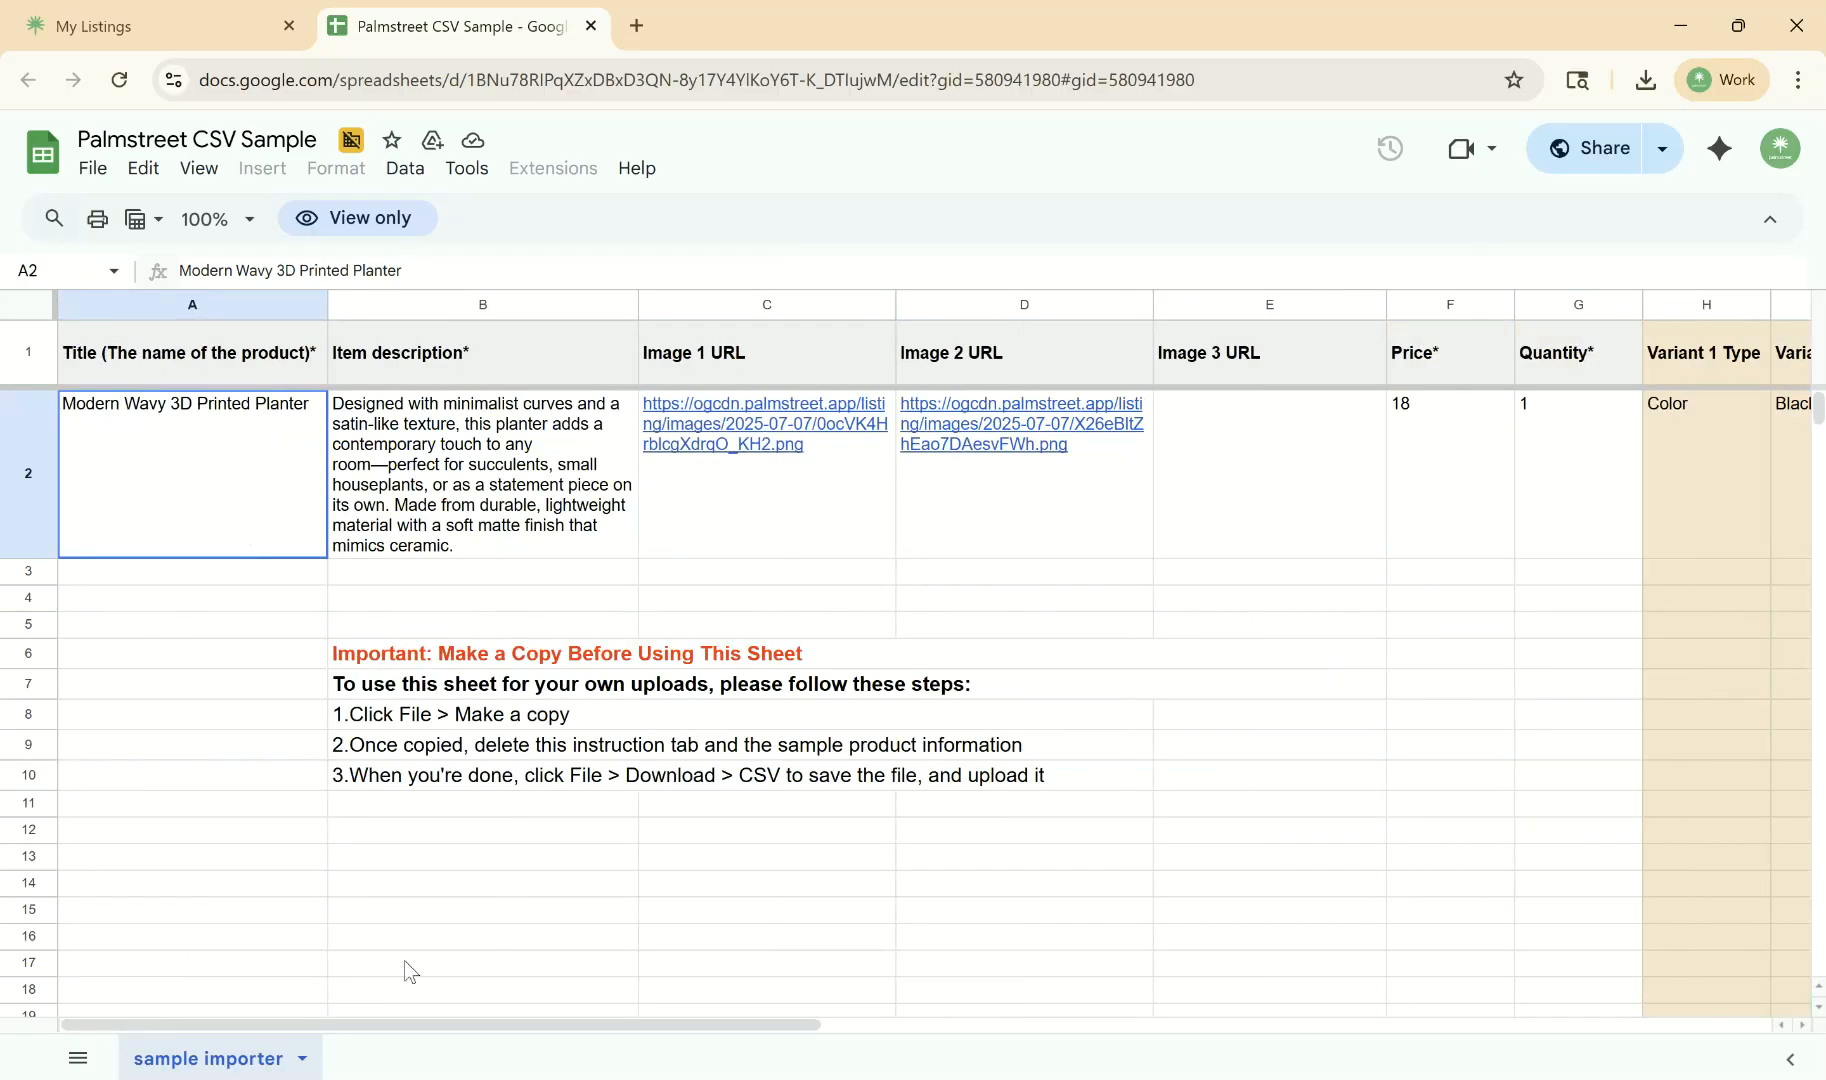
- Make a copy of the sample spreadsheet in My Drive, named Copy of Palmstreet CSV Sample
click(92, 168)
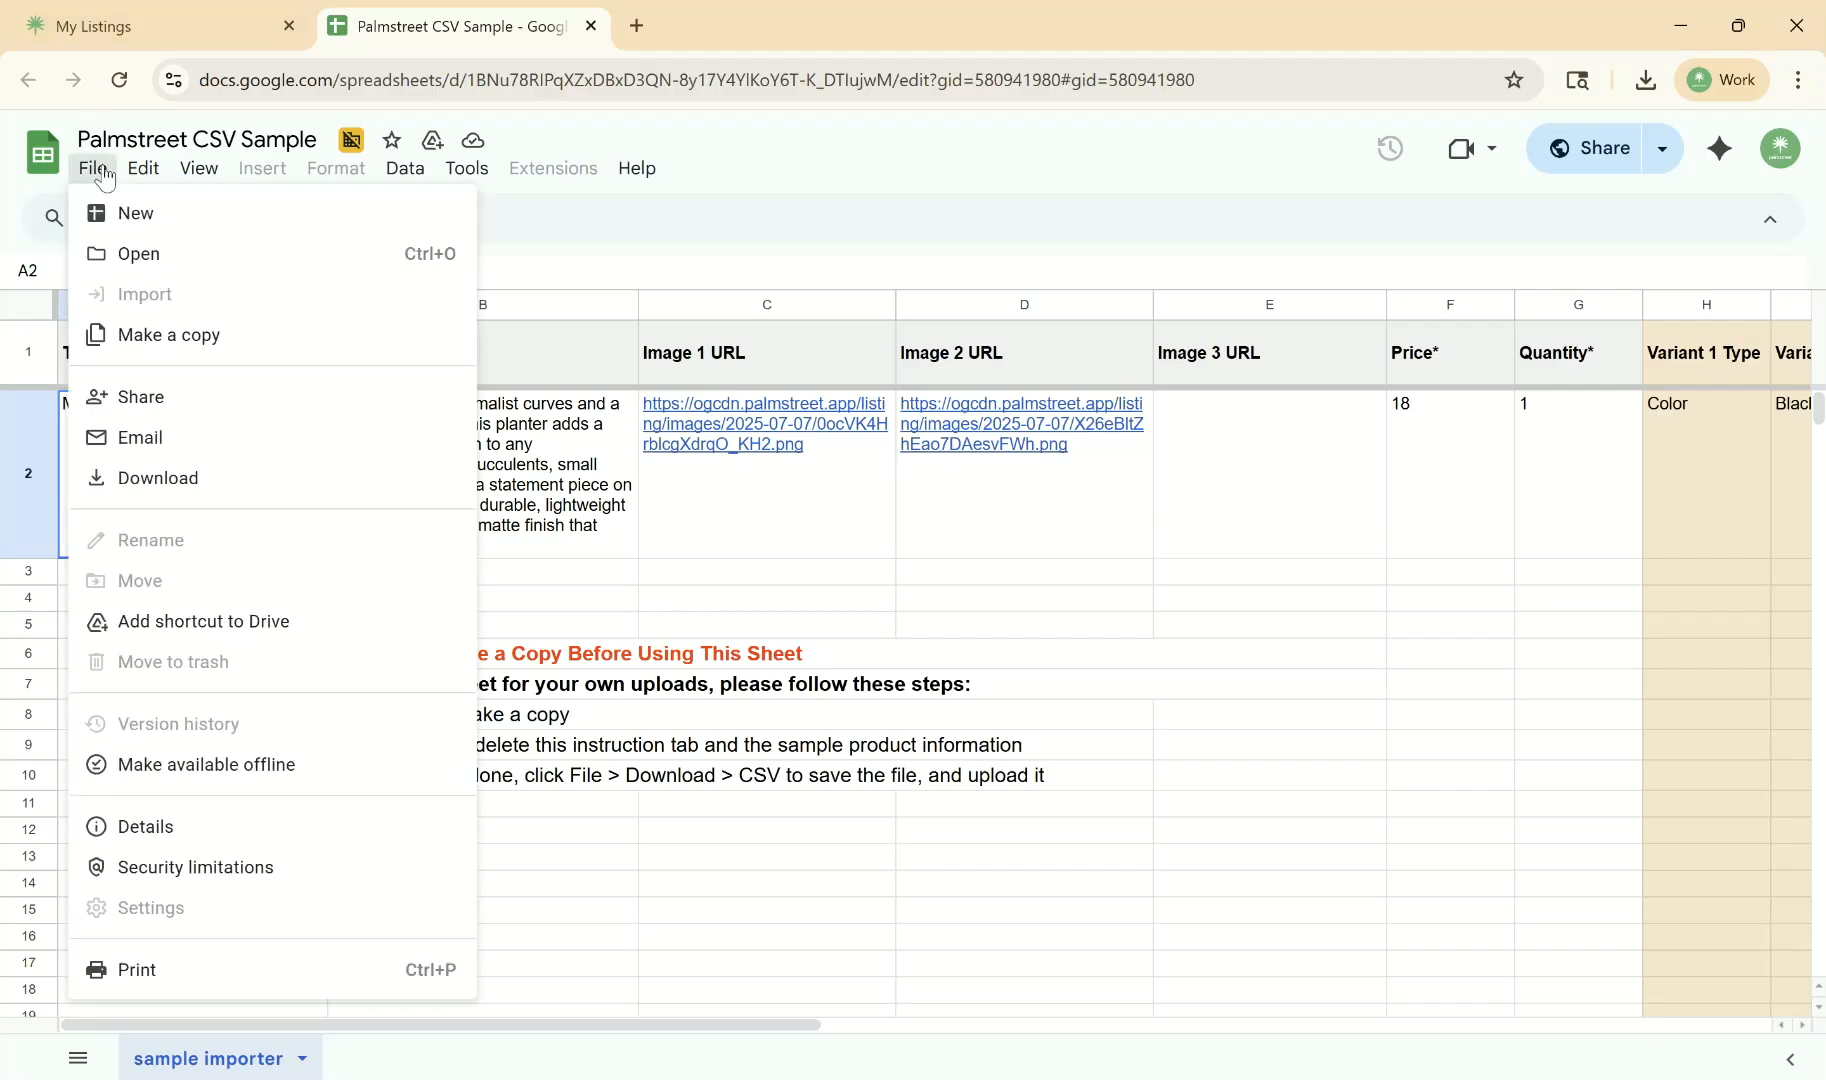
click(145, 338)
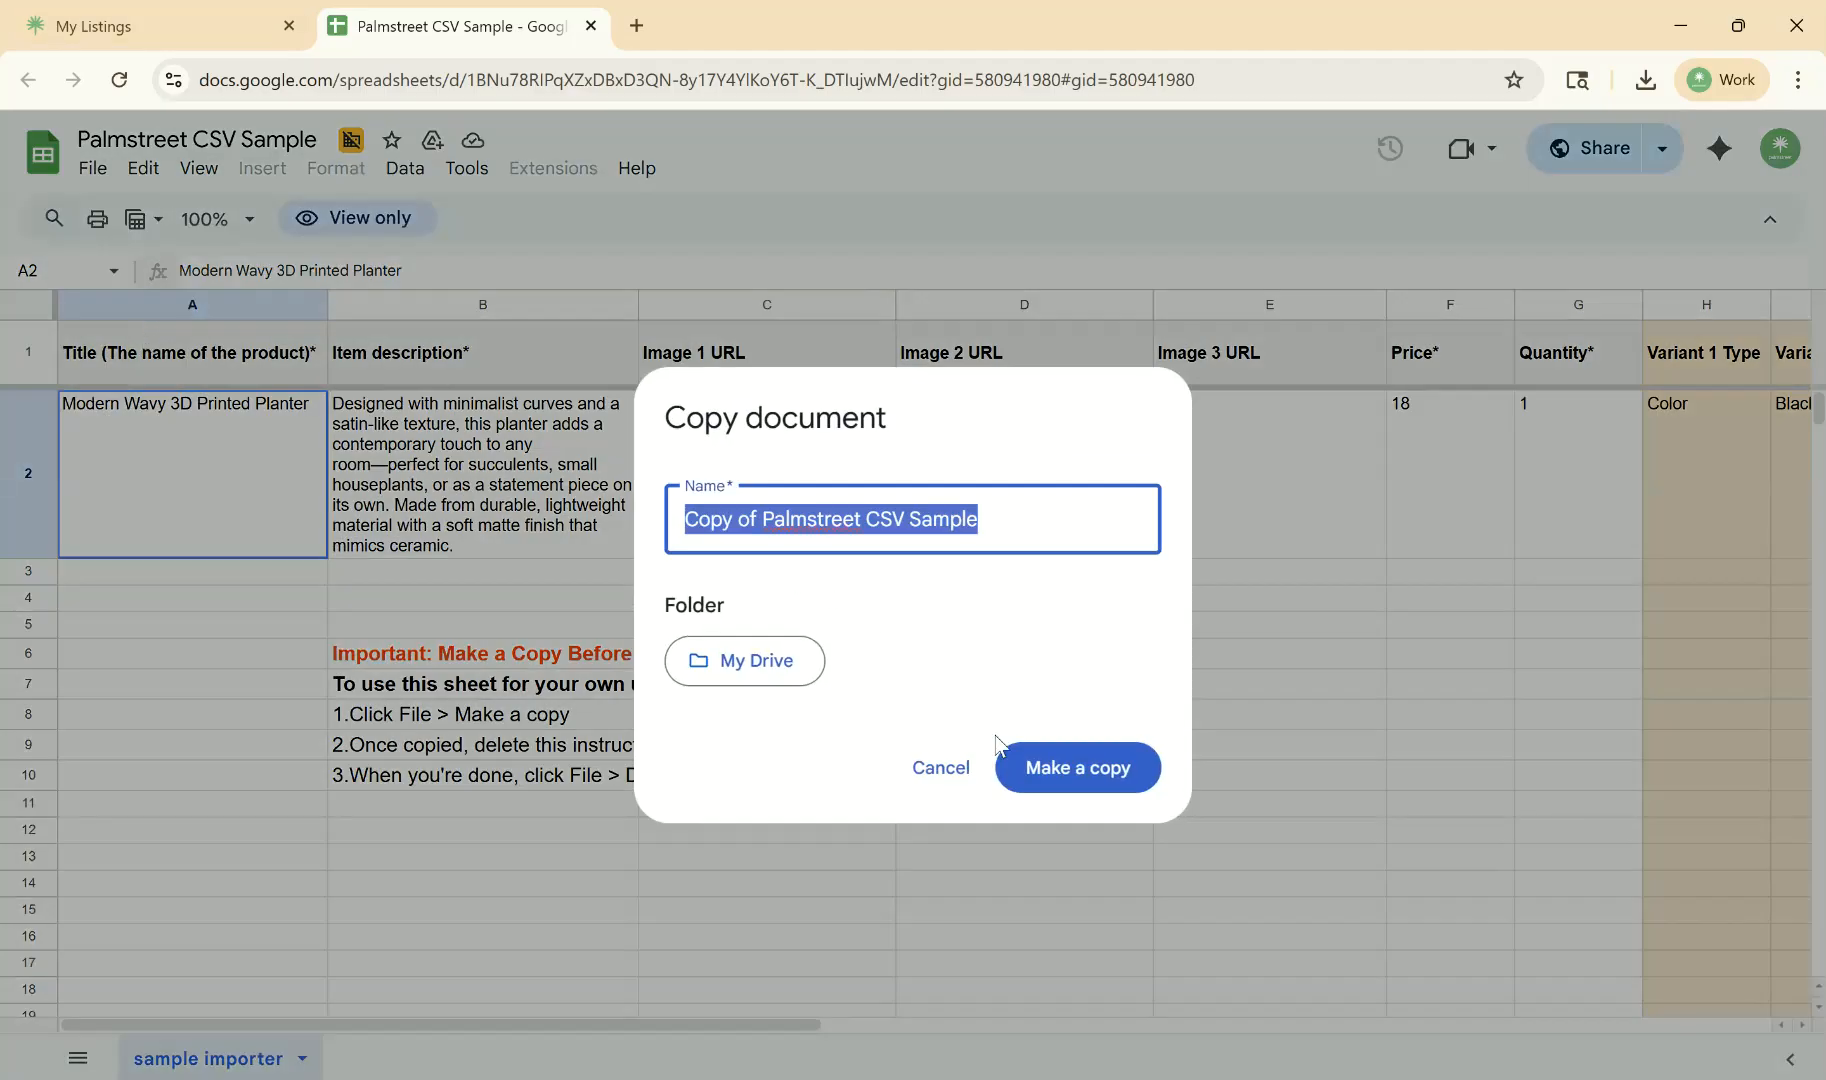
click(1027, 764)
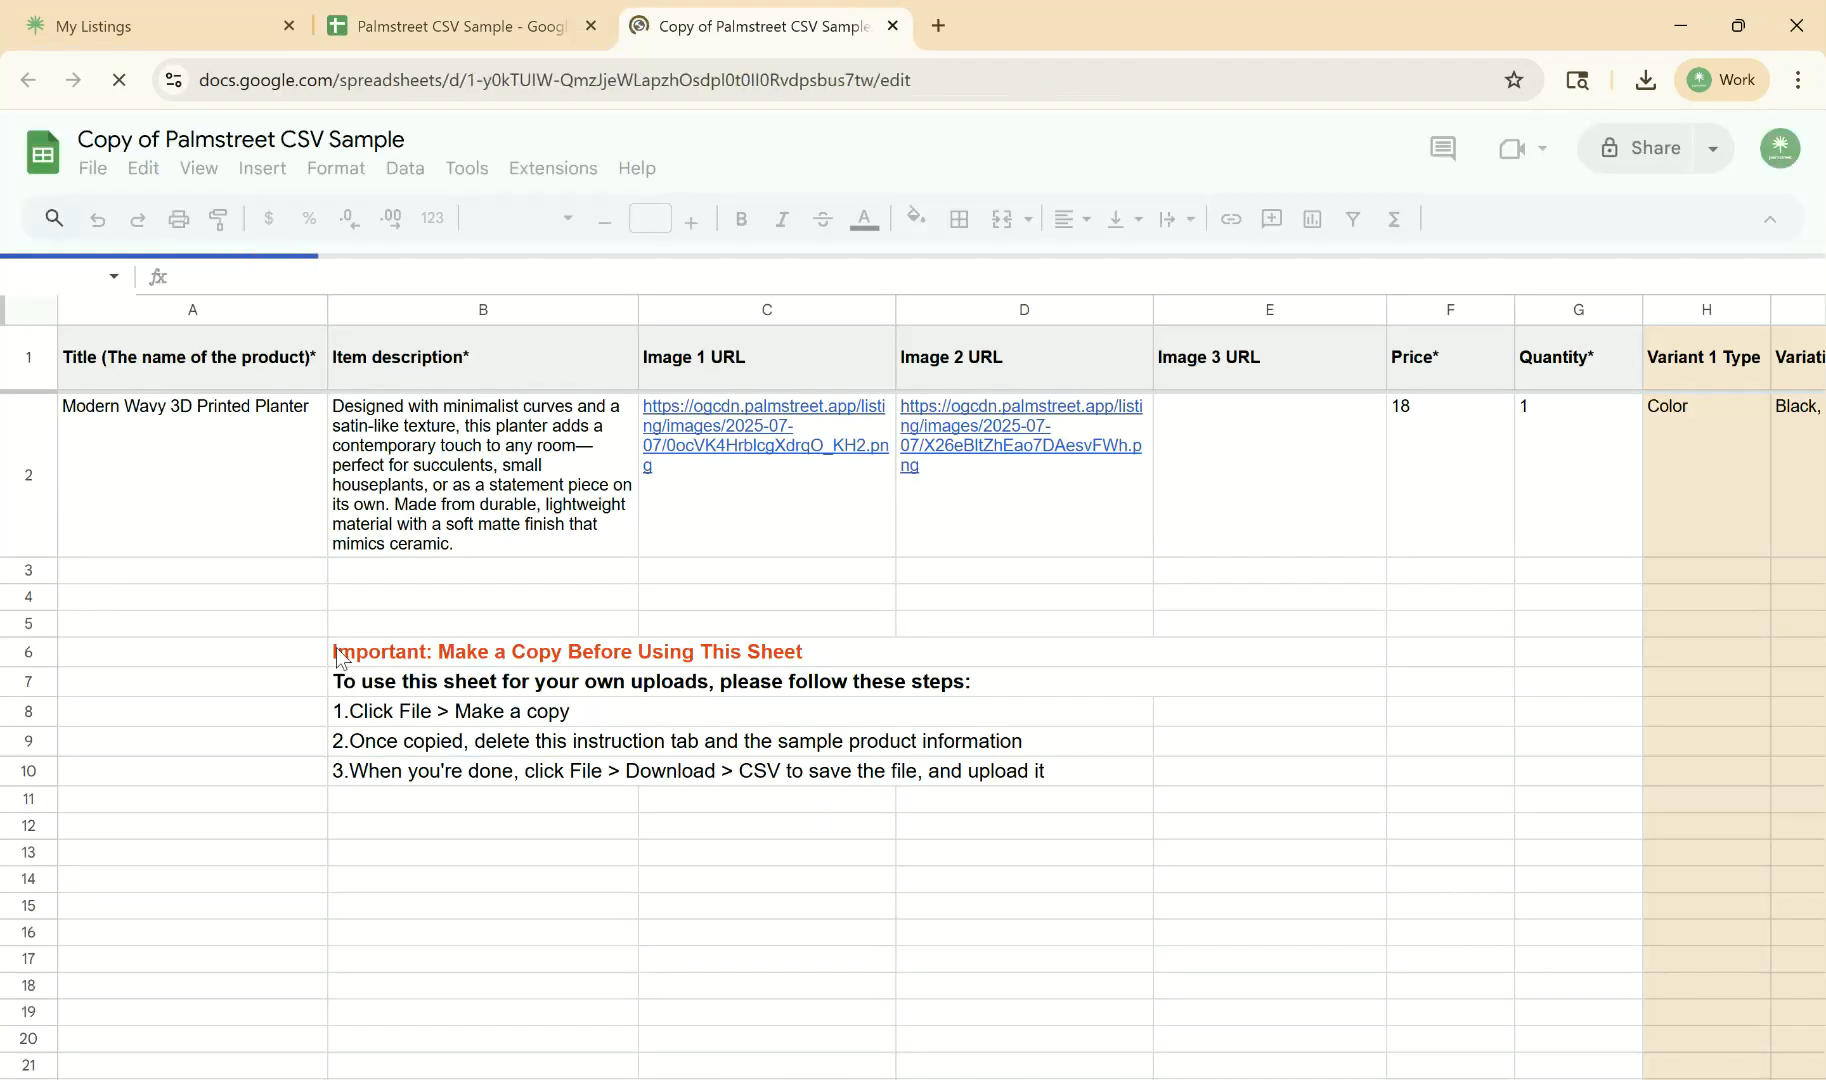
- Delete the instruction text in cells B6:E10 of the copied spreadsheet
drag(341, 653, 955, 785)
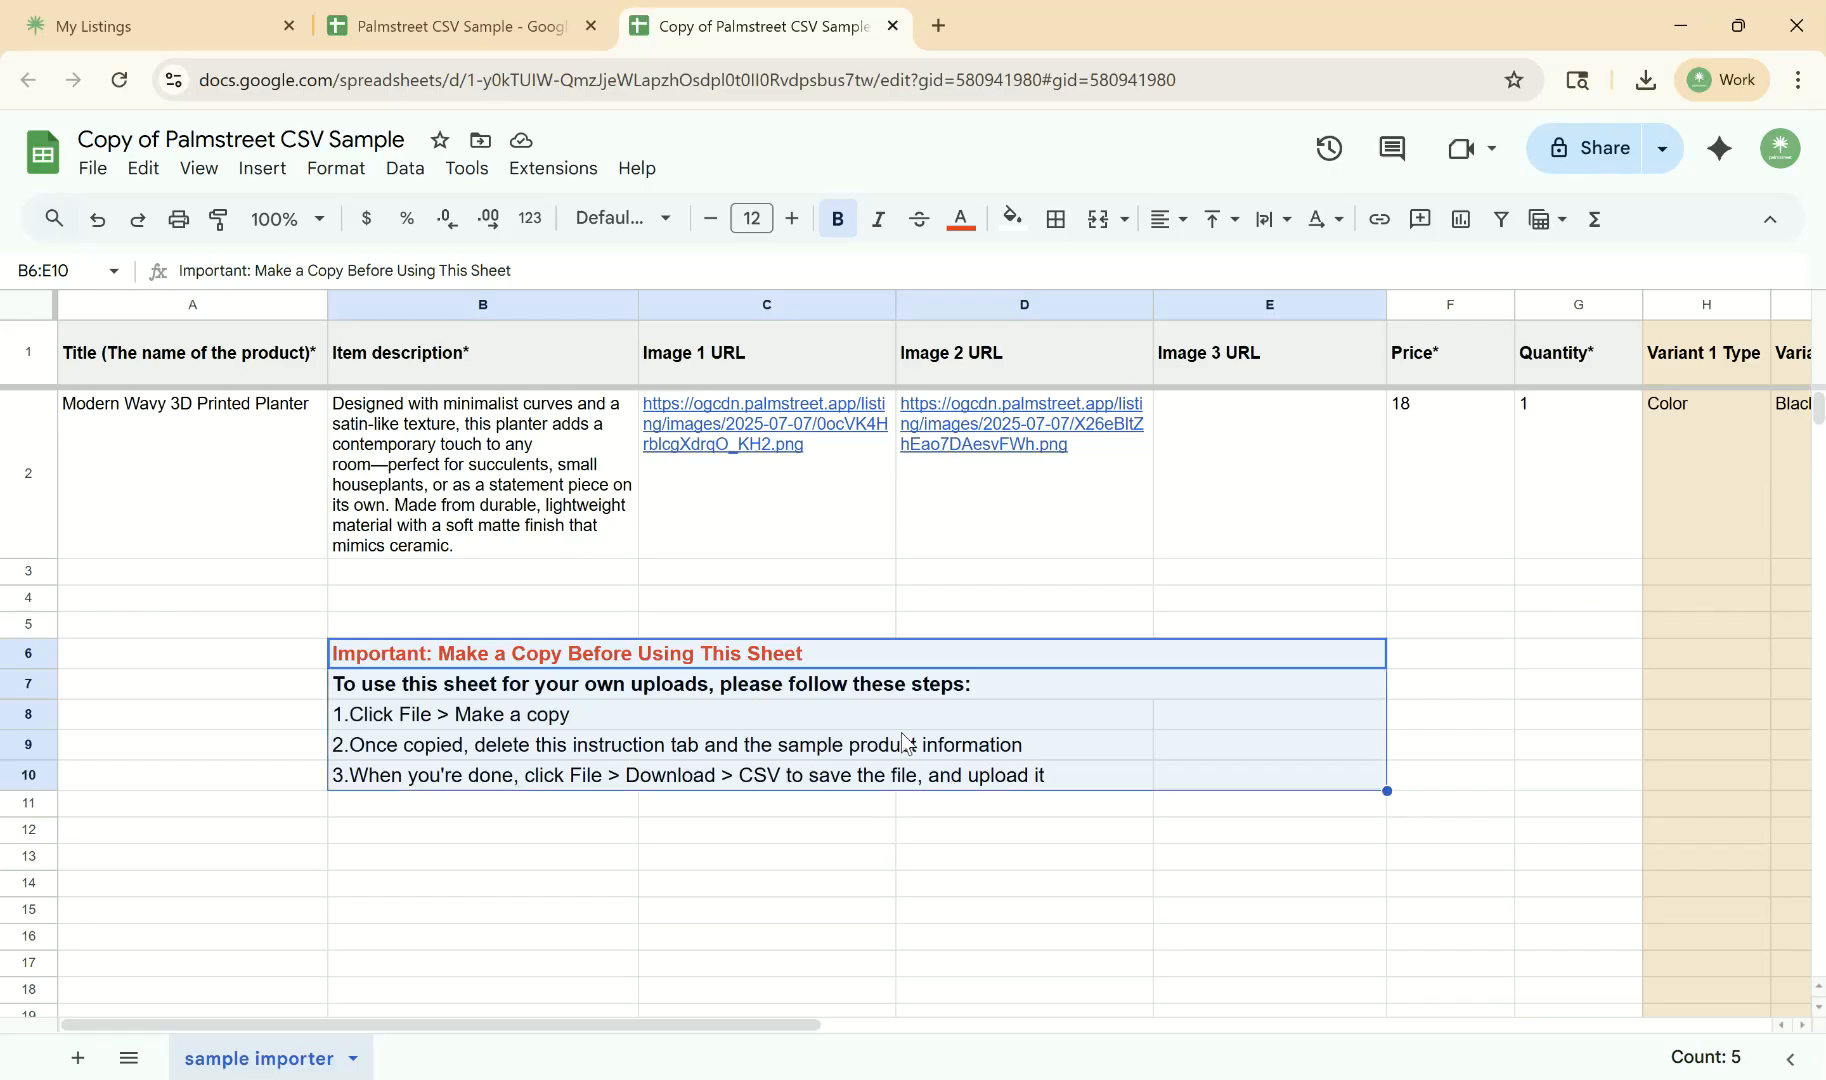
key(Delete)
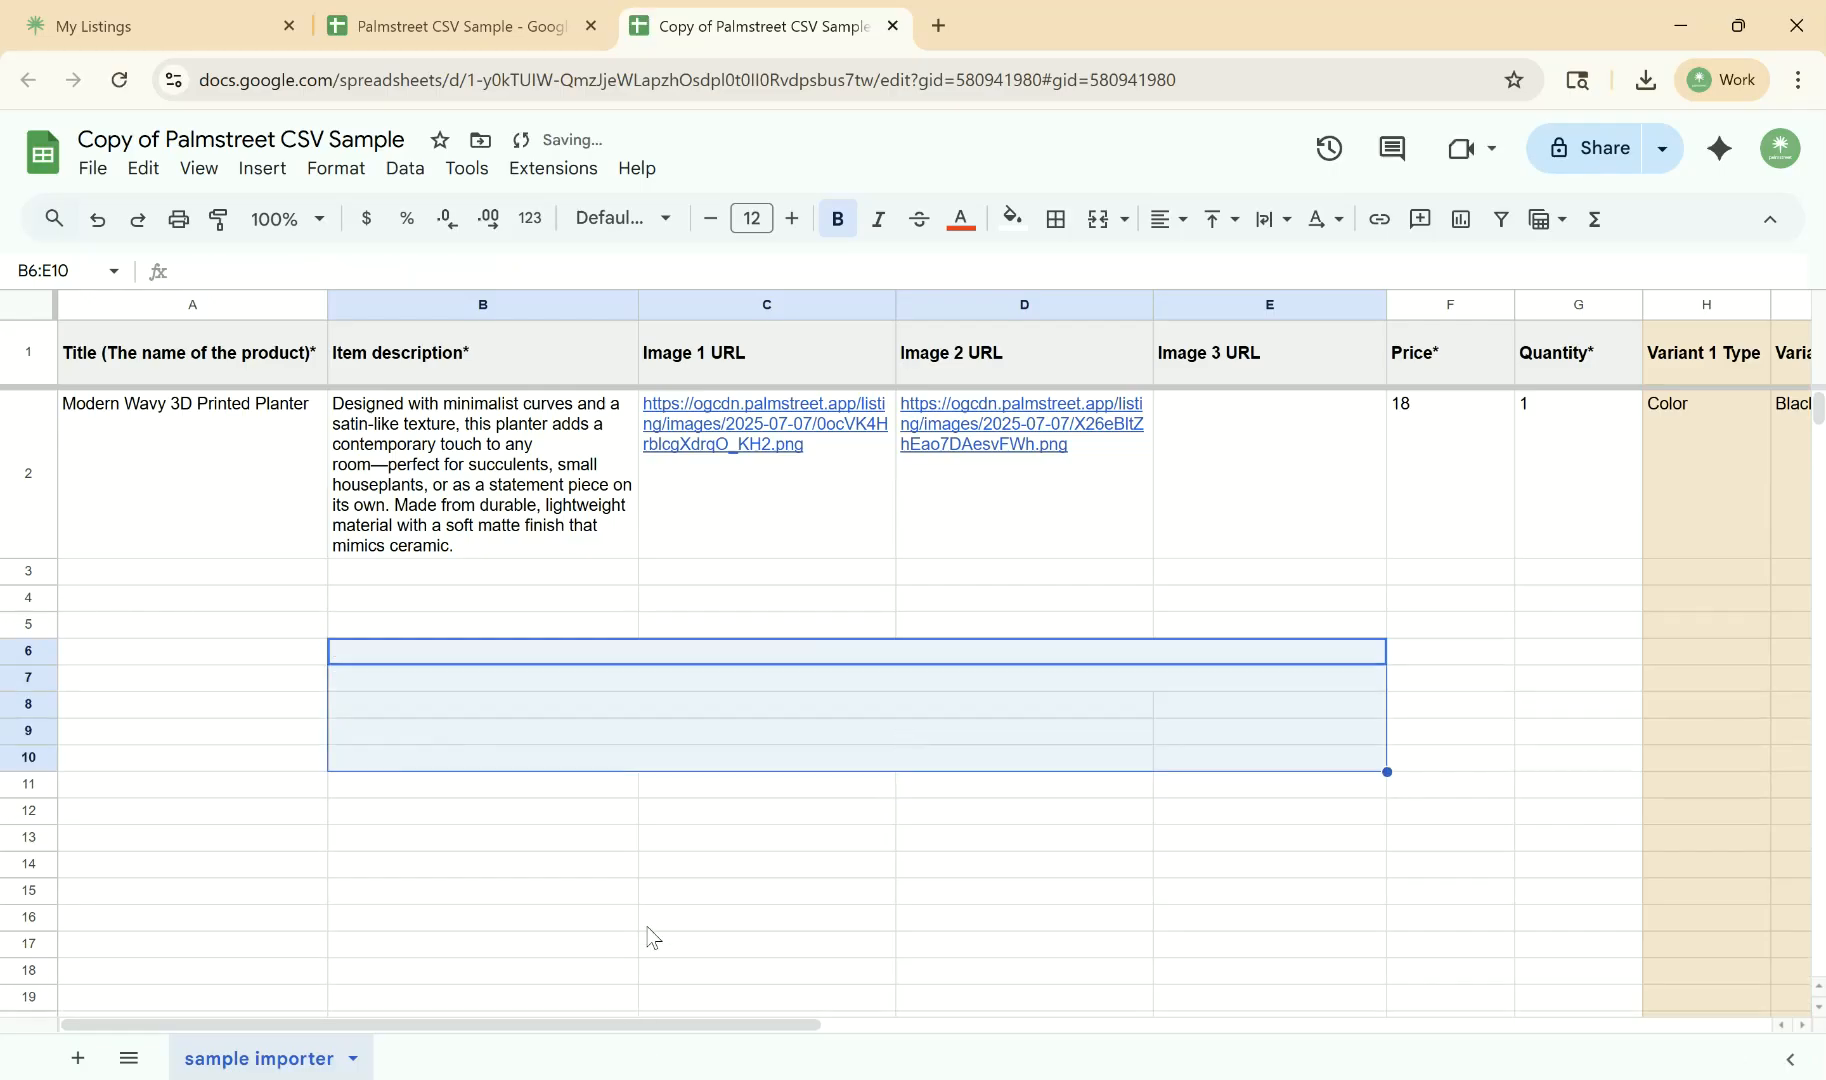
click(733, 818)
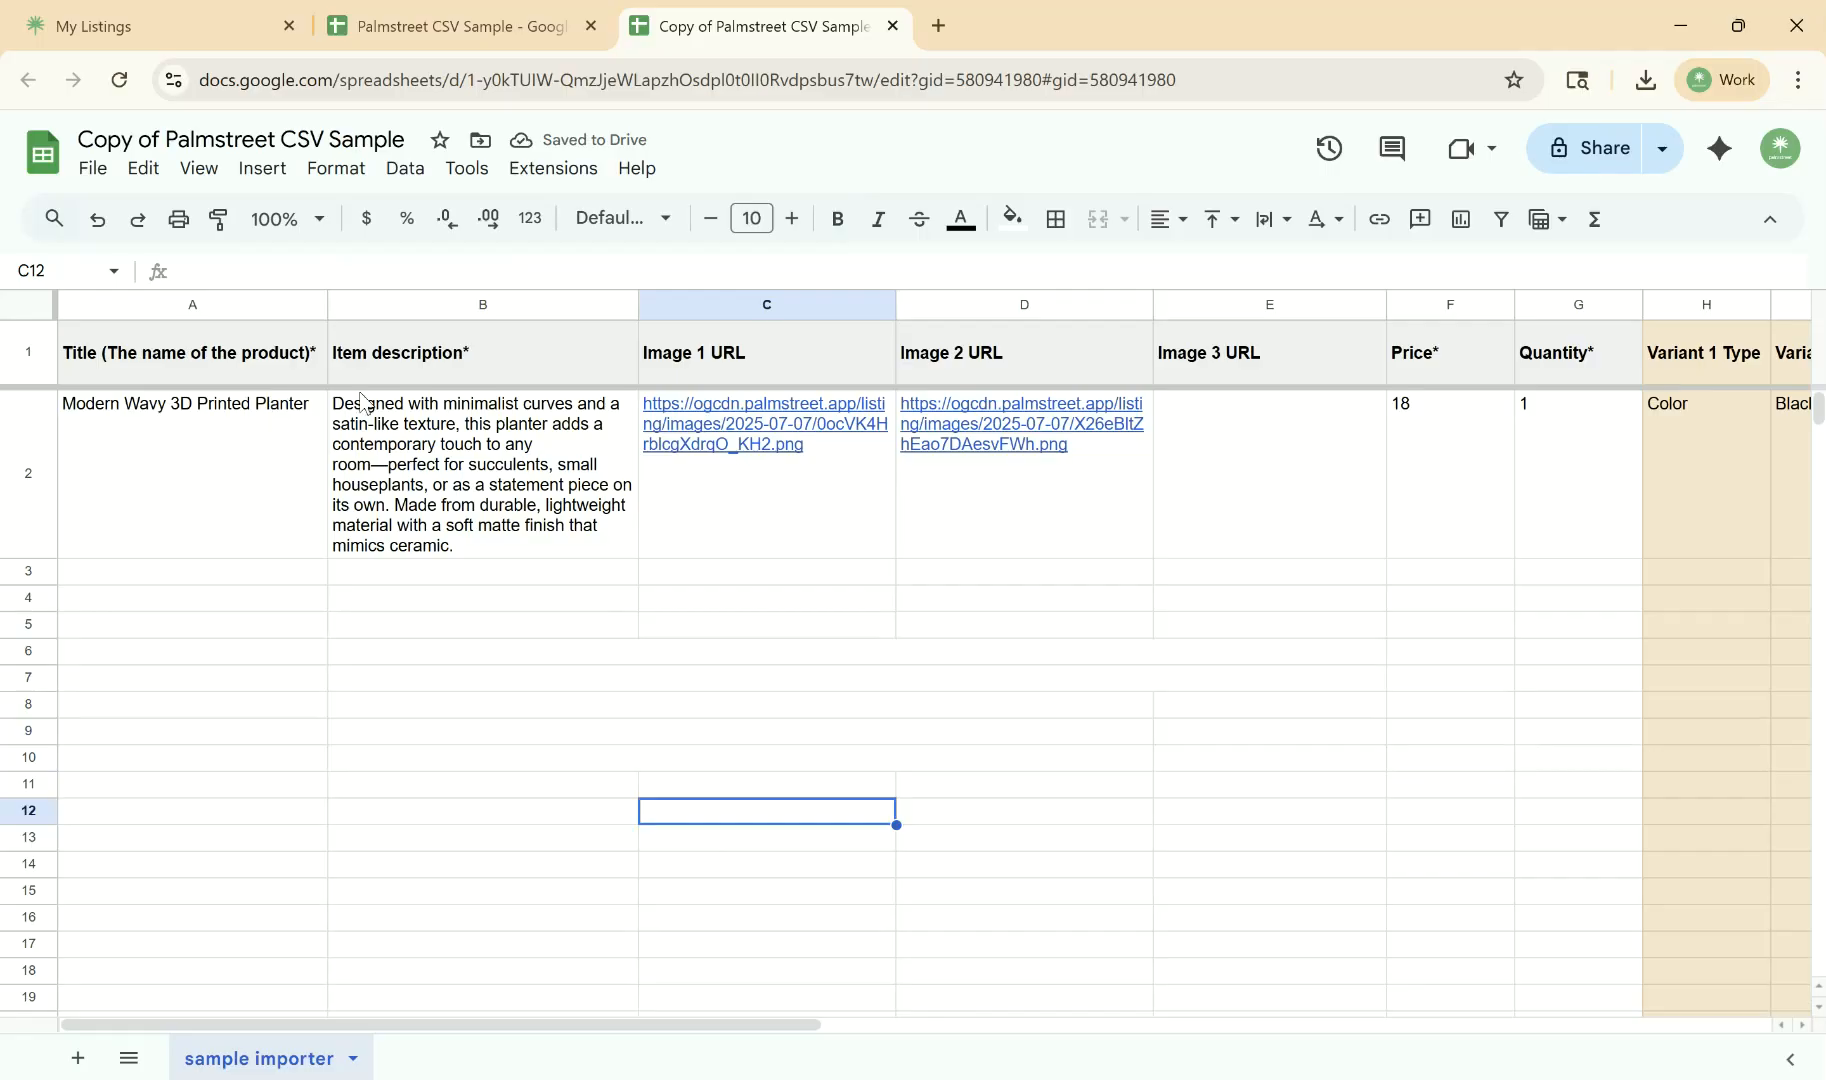
- Review the example product's title, description and image URL cells in the copied sheet
click(285, 528)
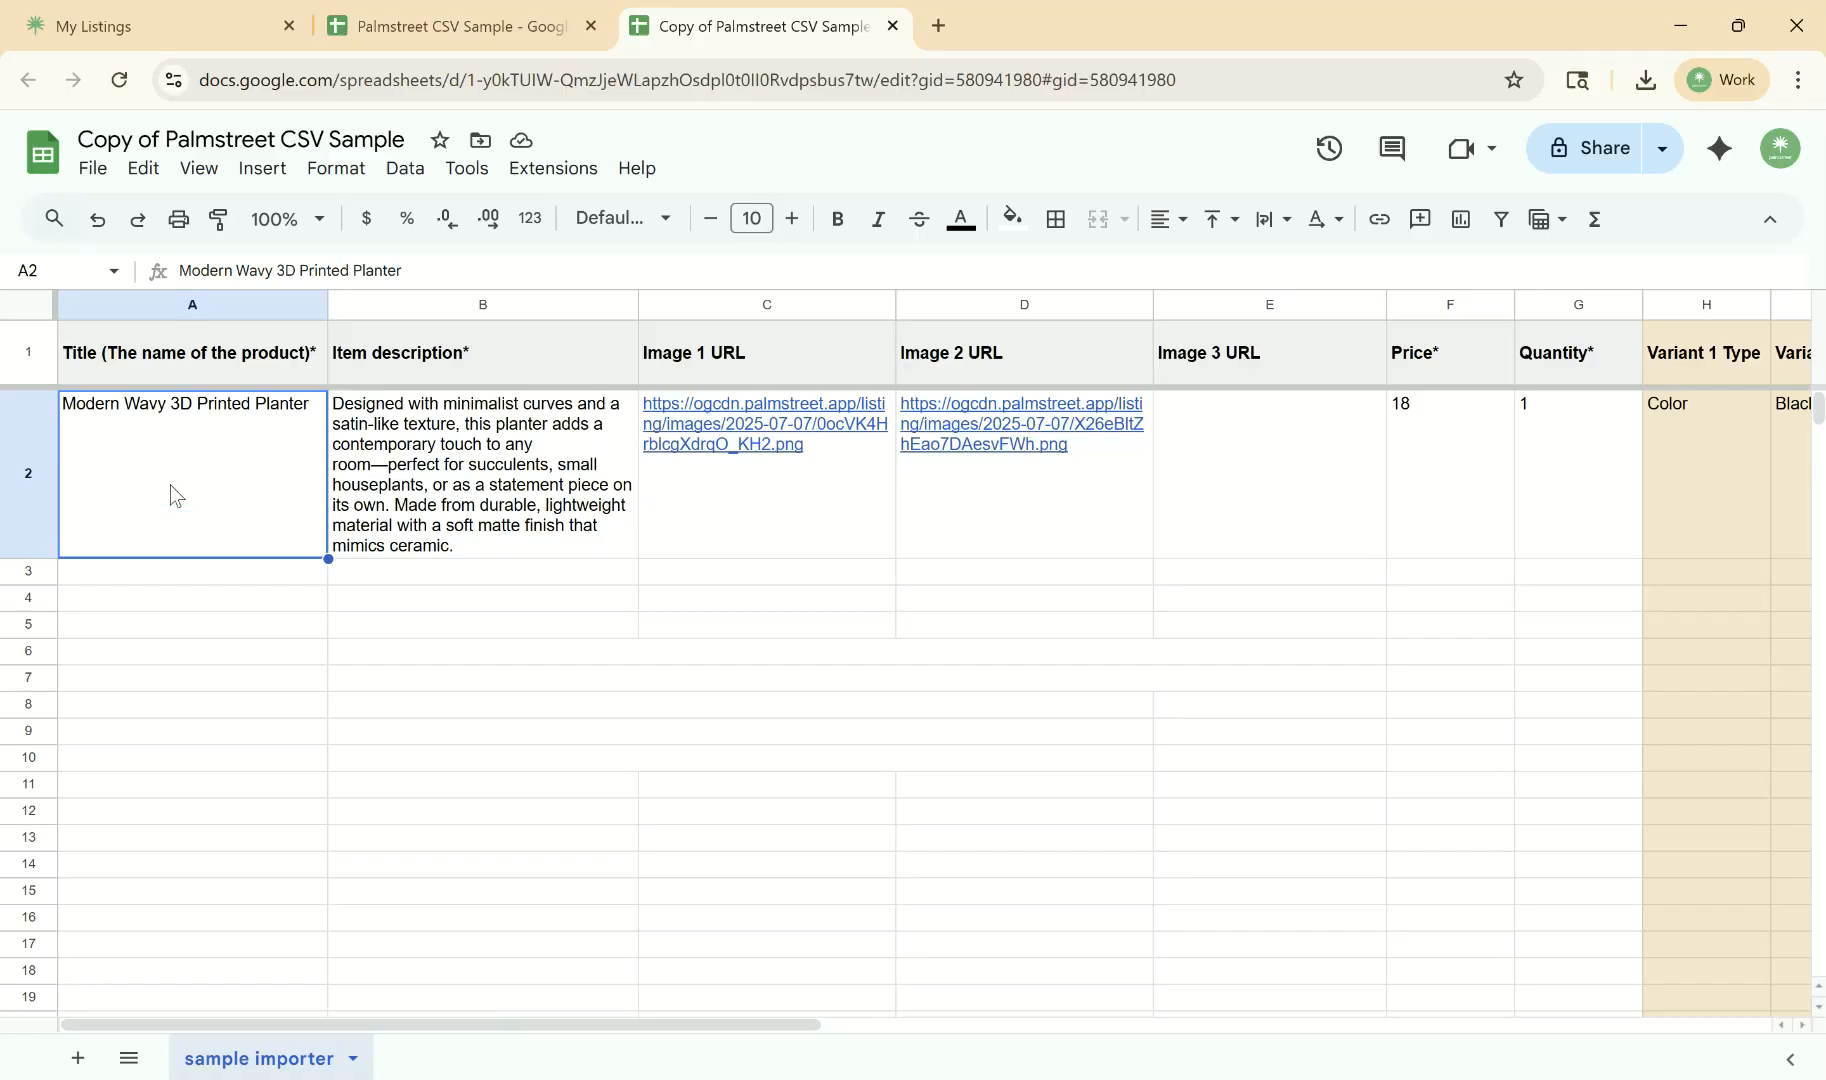
drag(264, 568, 257, 876)
click(264, 500)
click(476, 492)
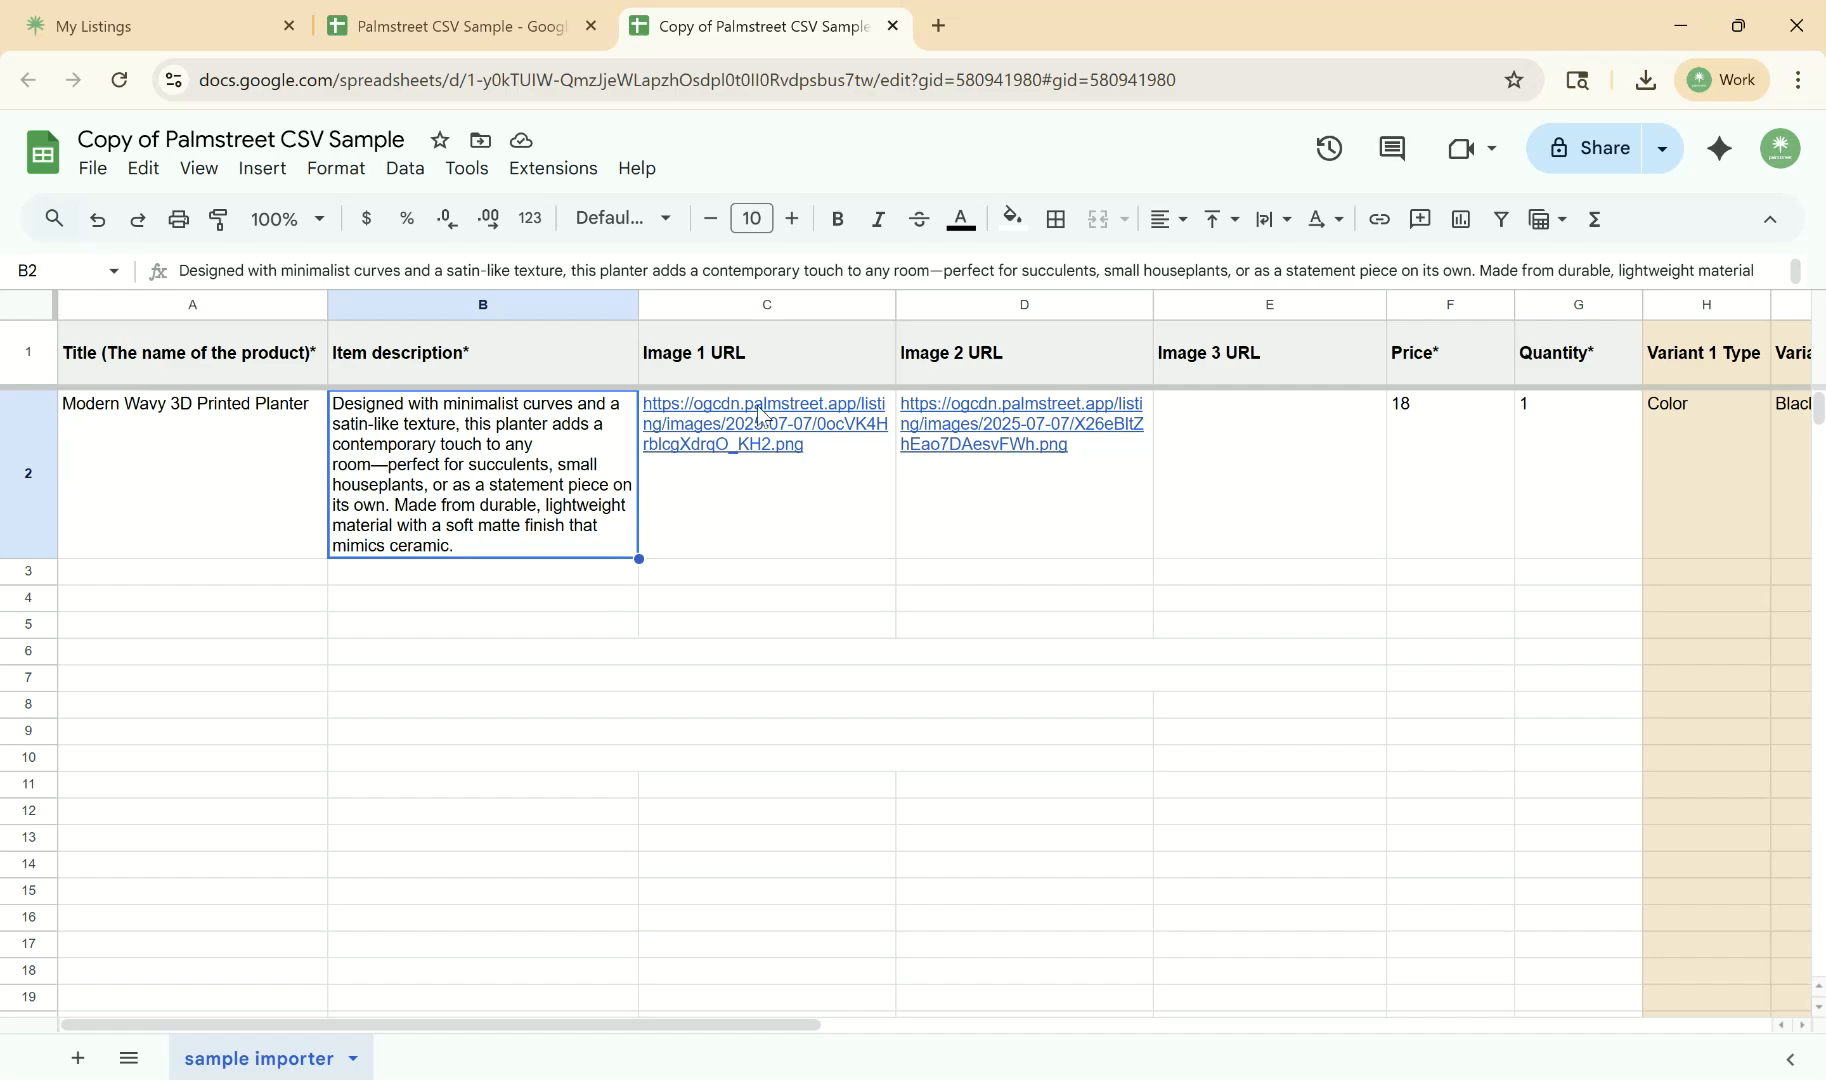
click(758, 466)
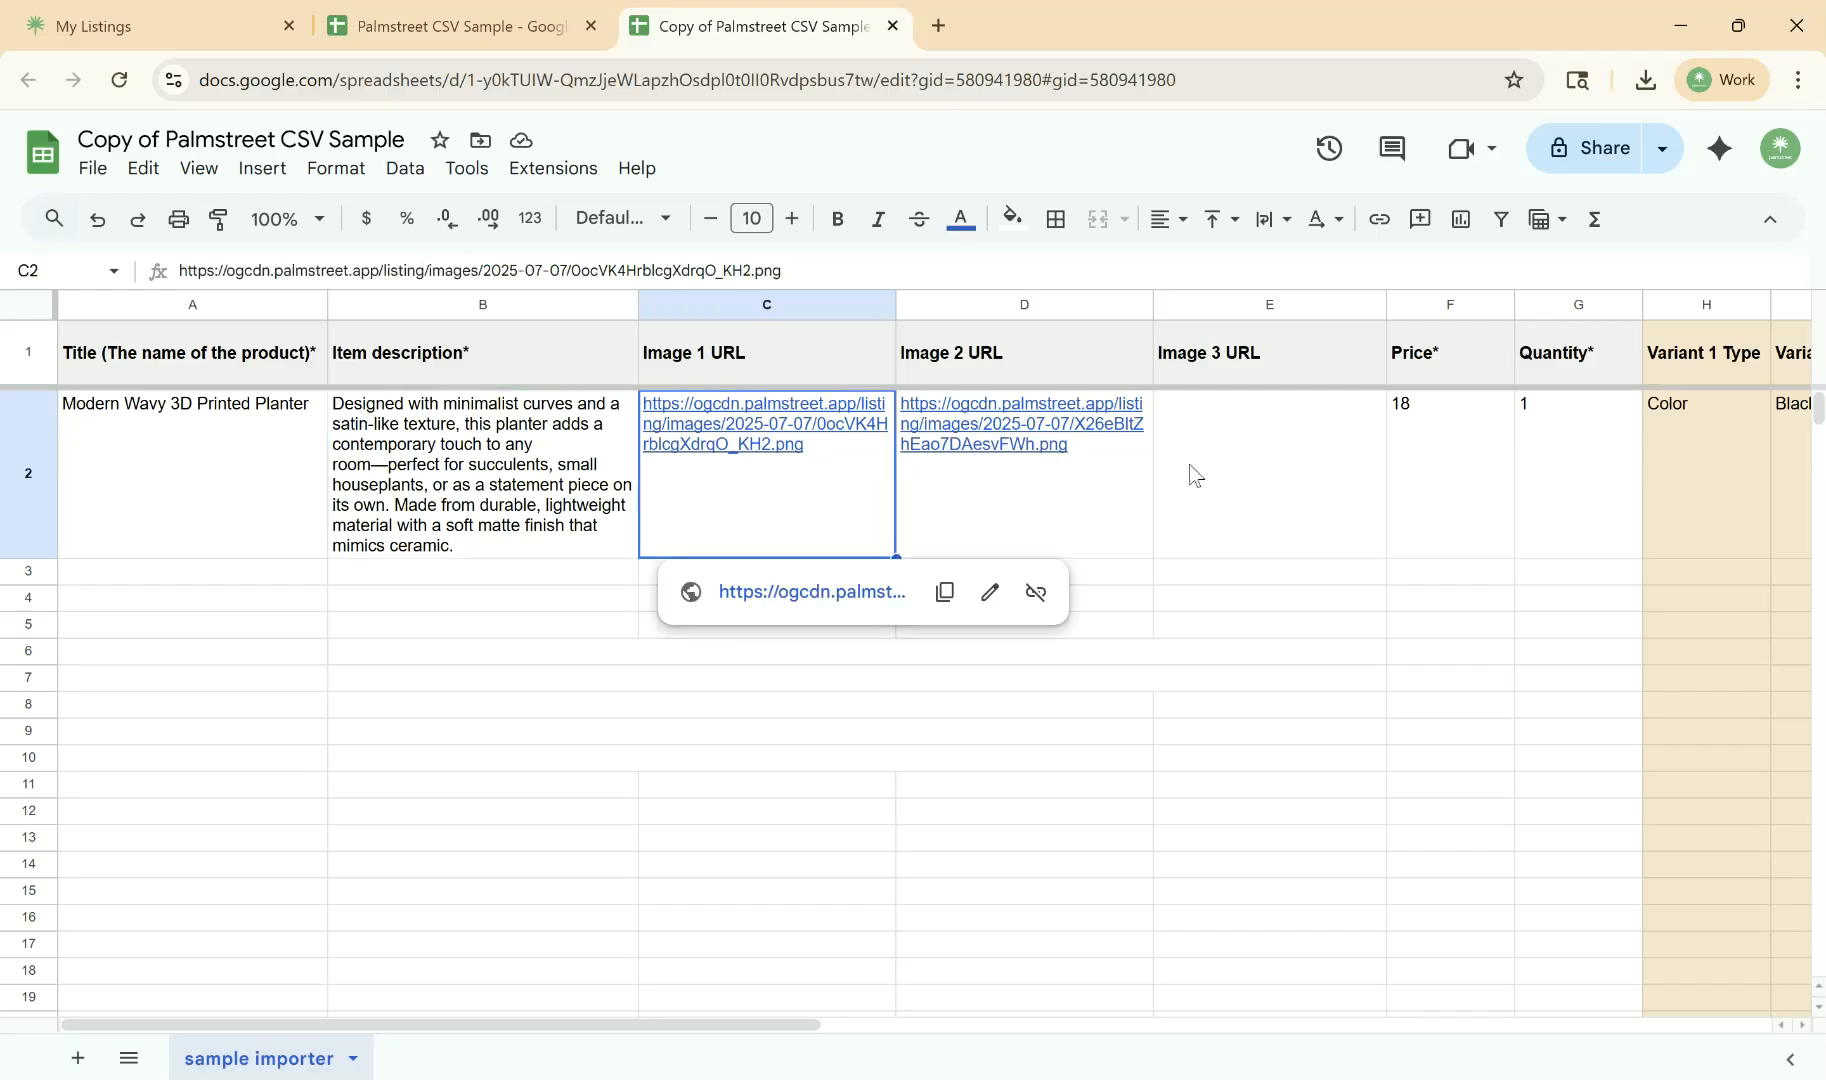
click(1243, 446)
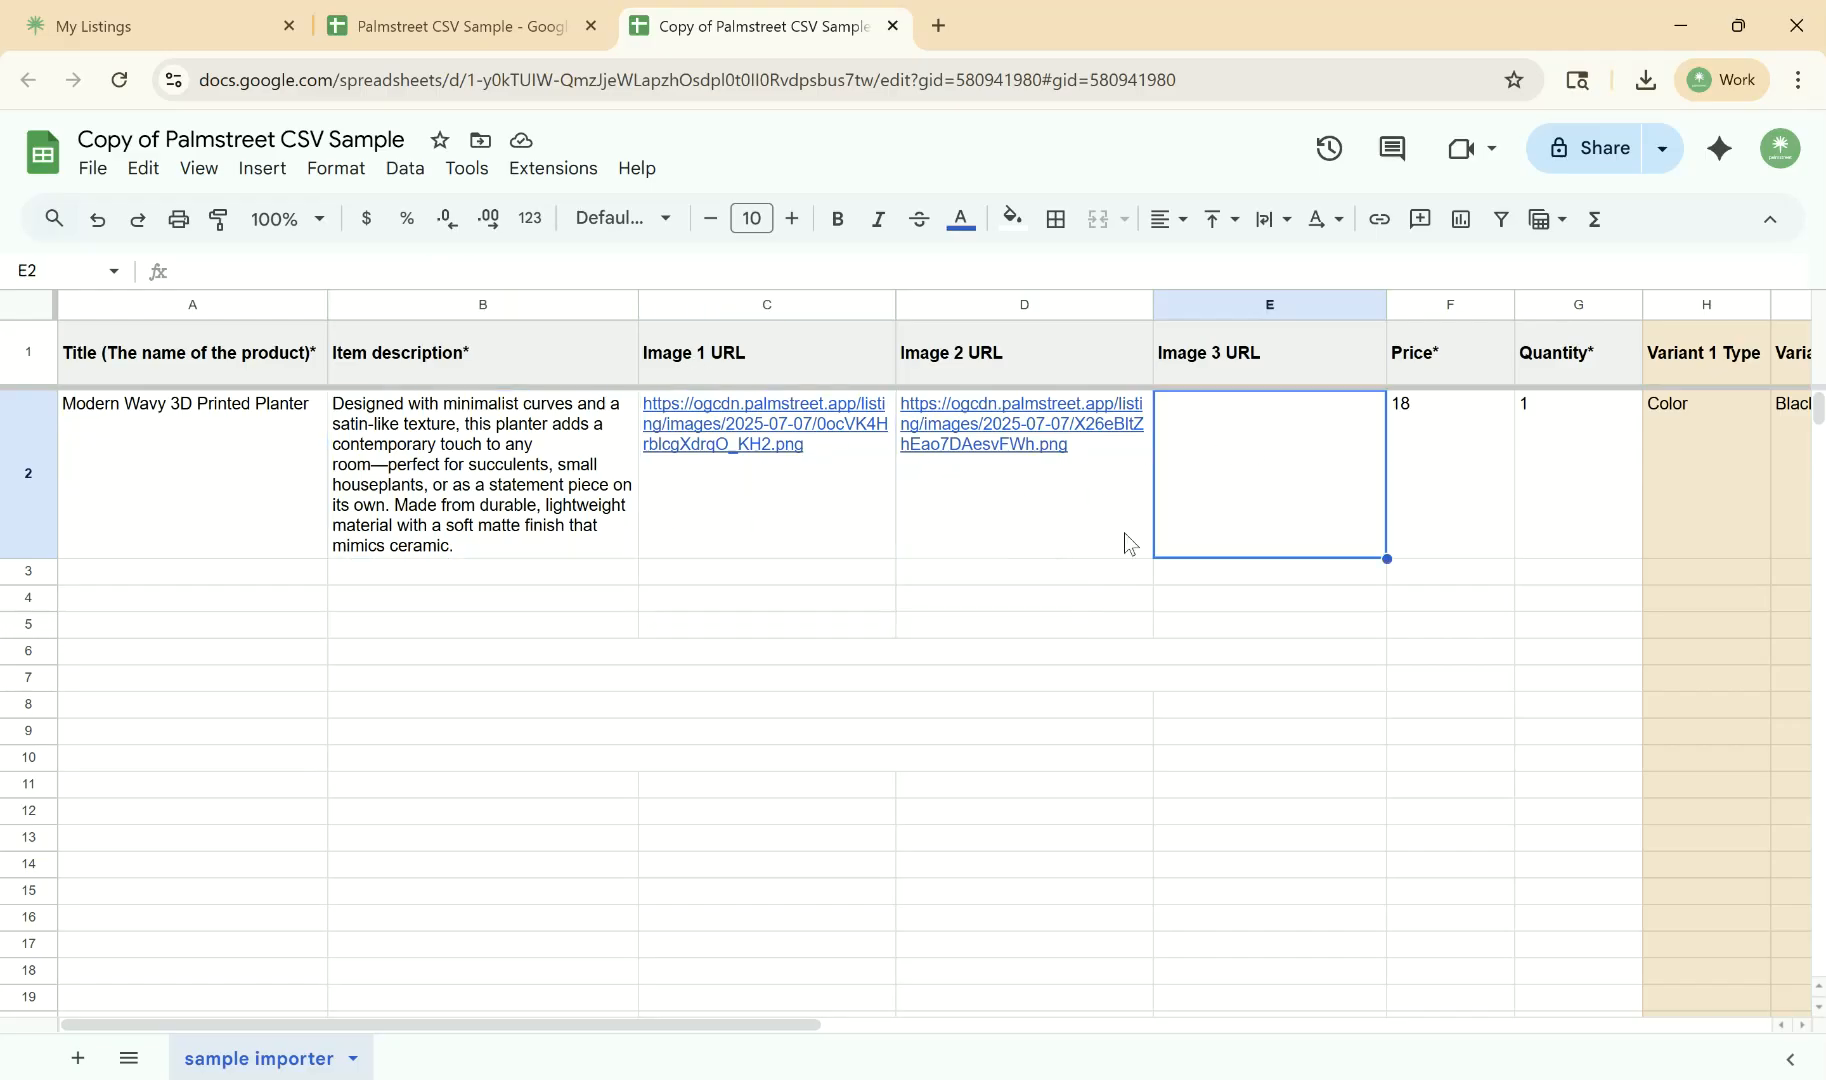
click(1033, 571)
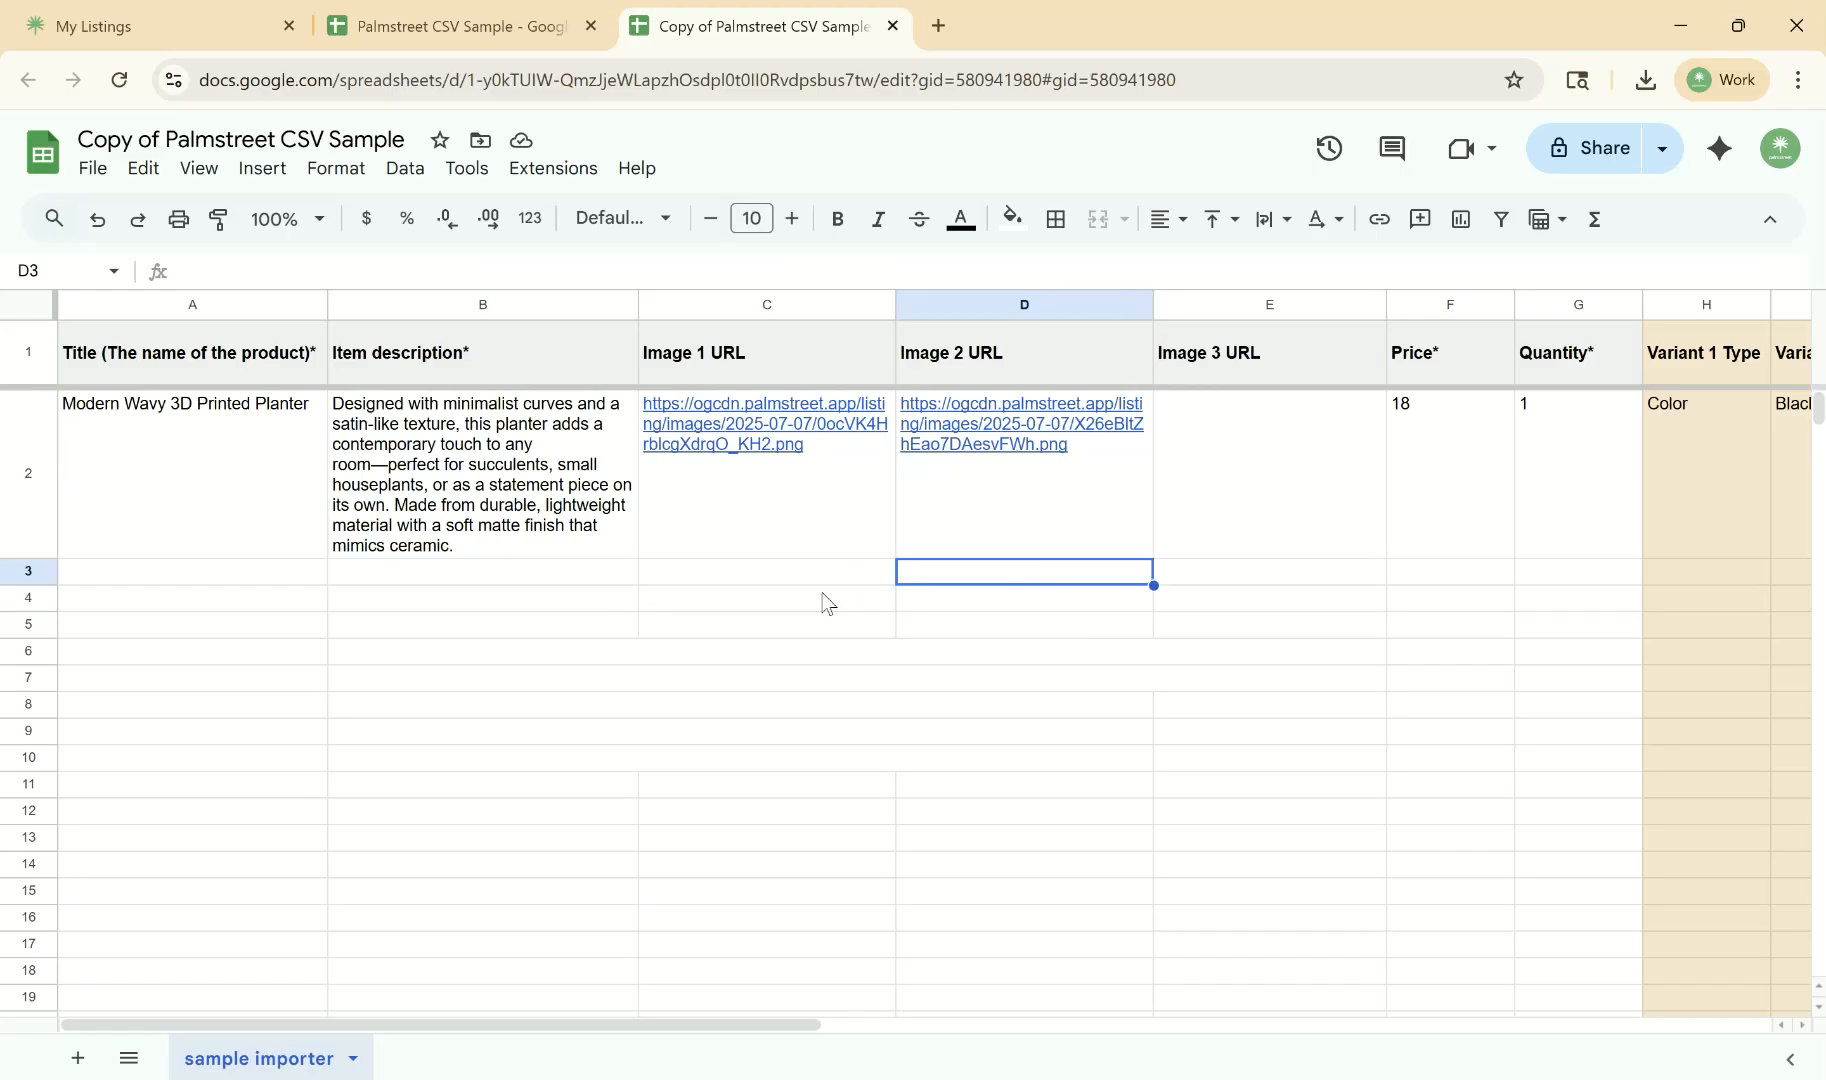
mouse_move(716, 438)
mouse_move(814, 541)
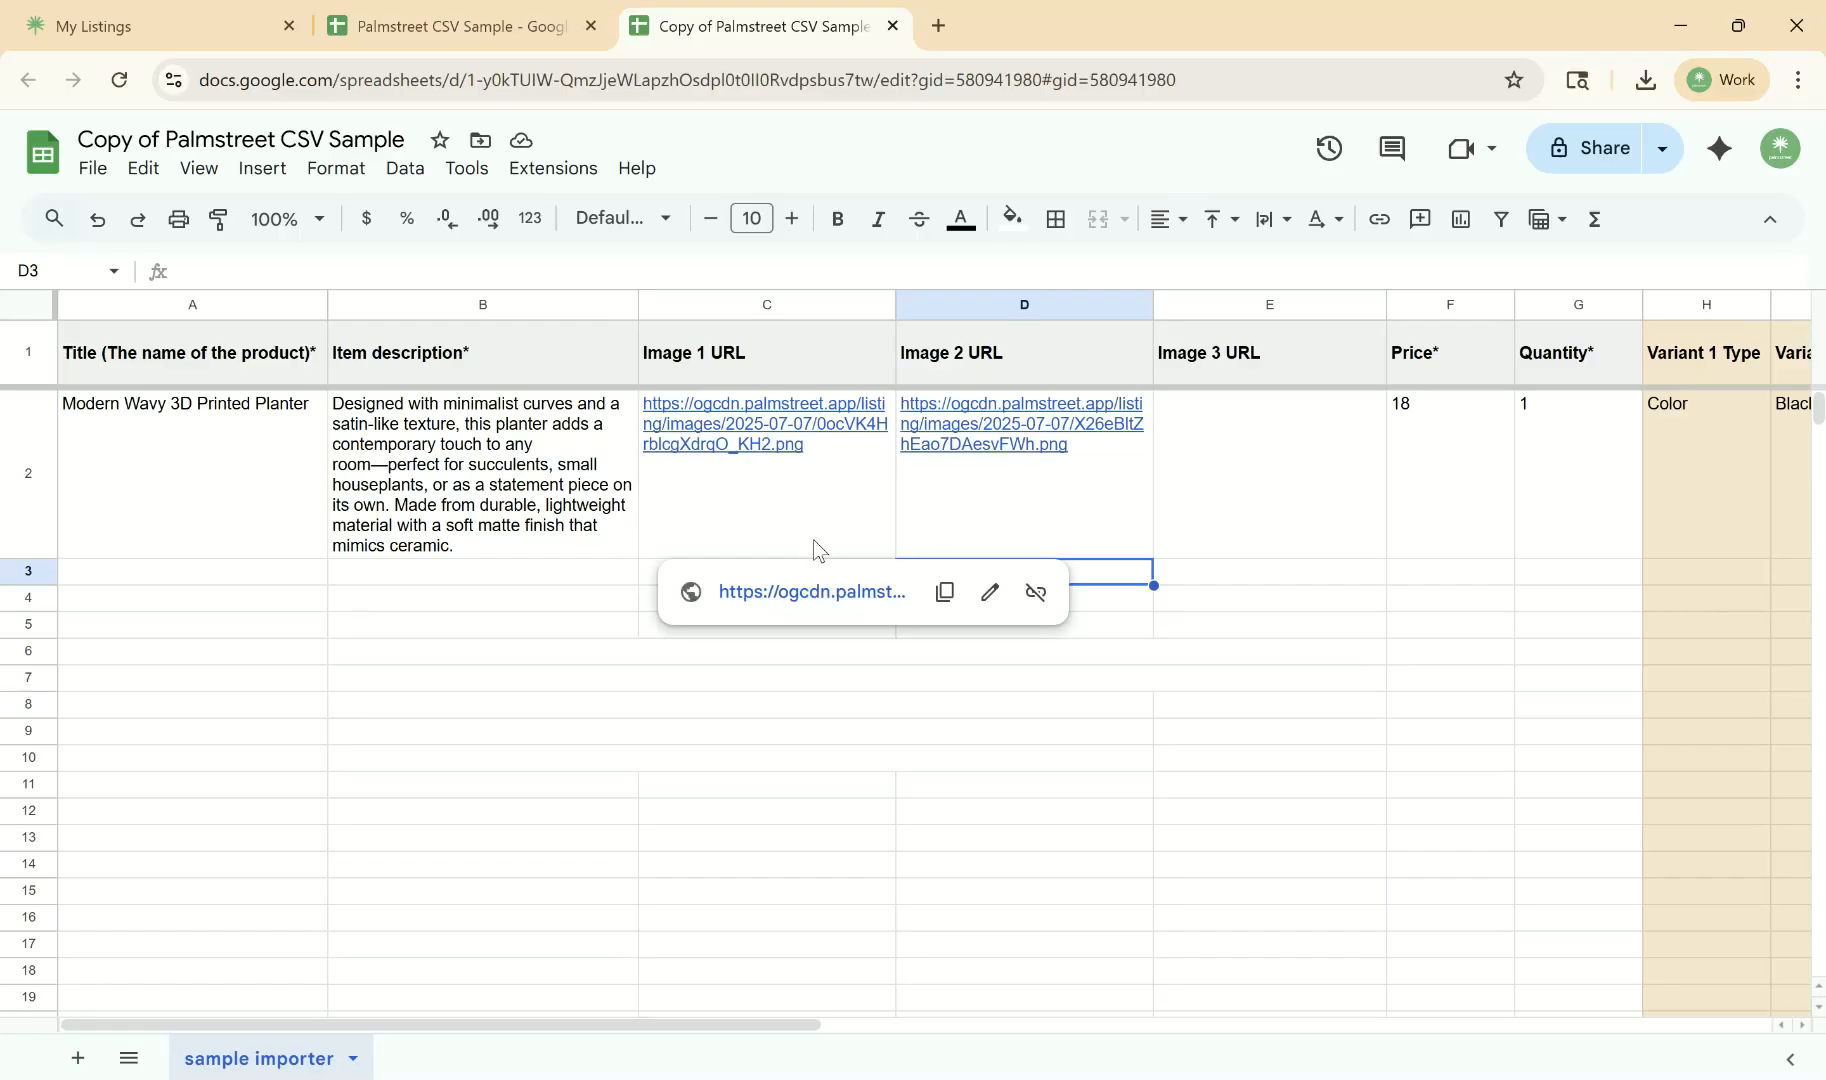
click(813, 539)
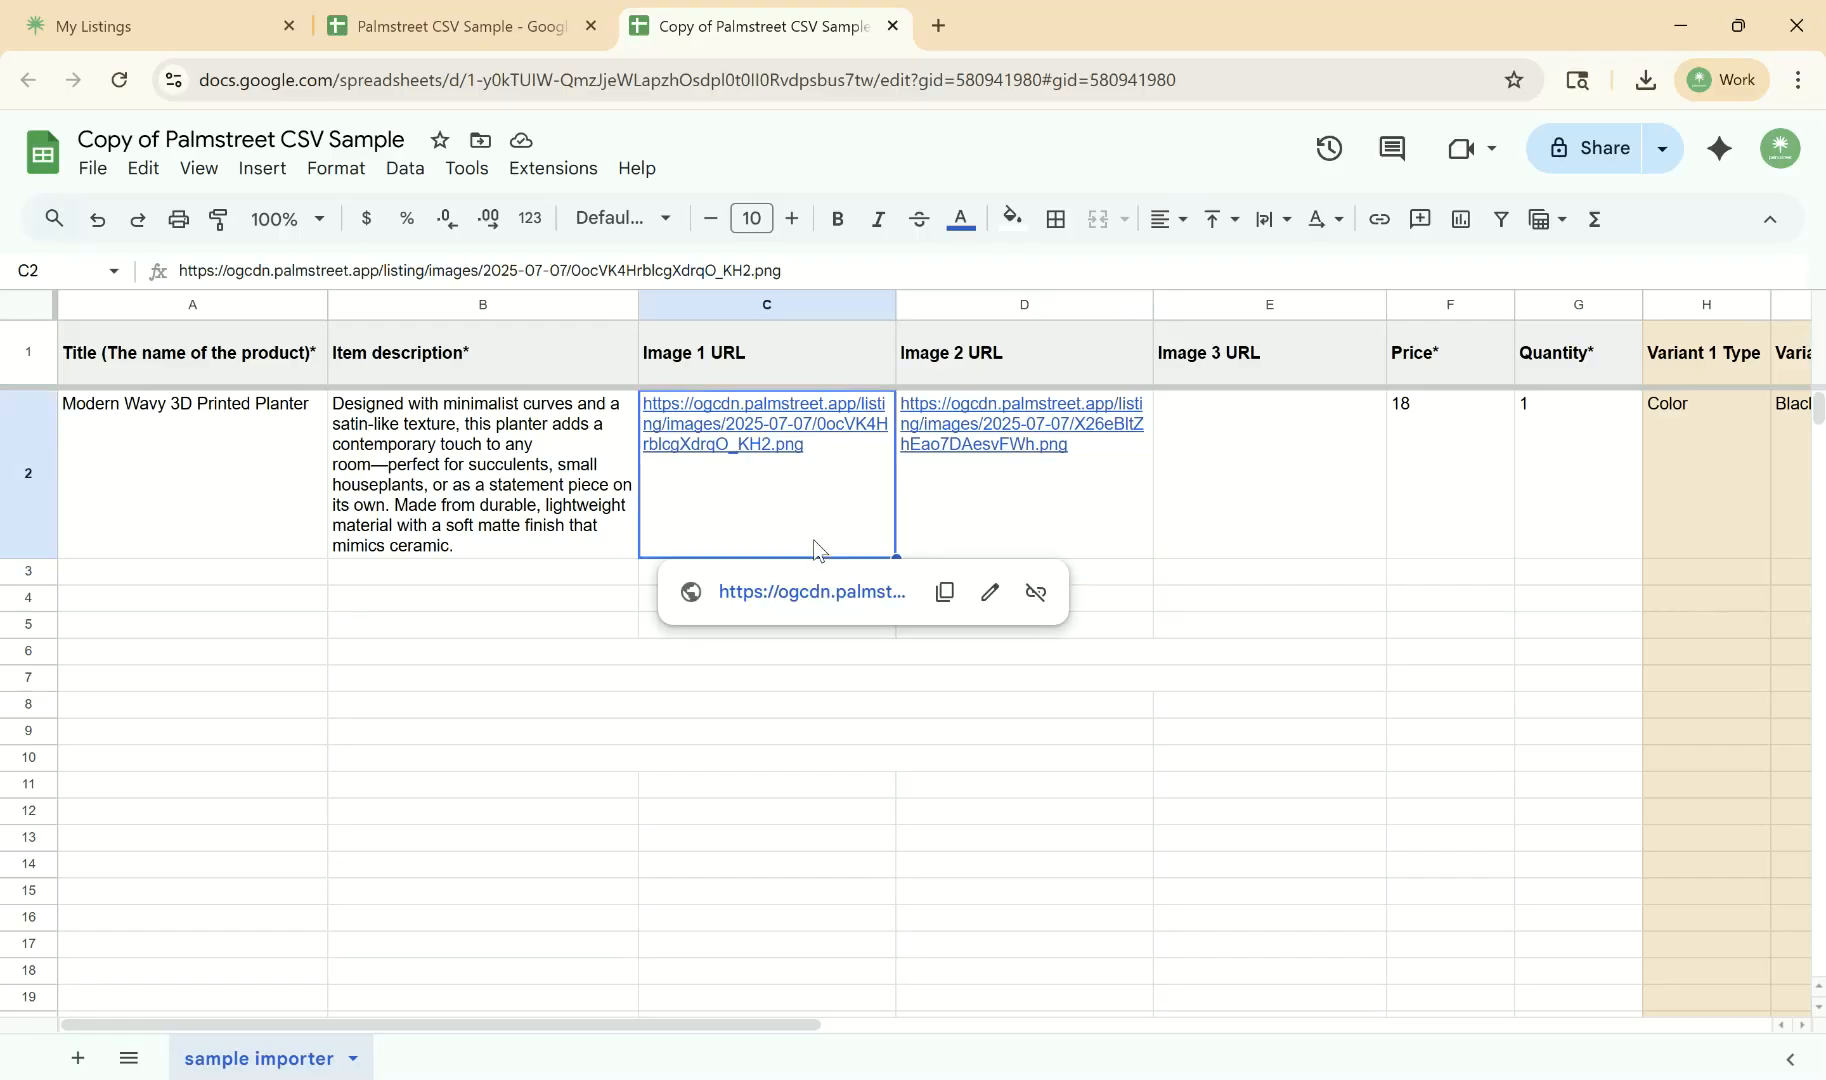
- Review the example product's price, quantity and variant type and value columns across row 2
key(Right)
key(Right)
key(Right)
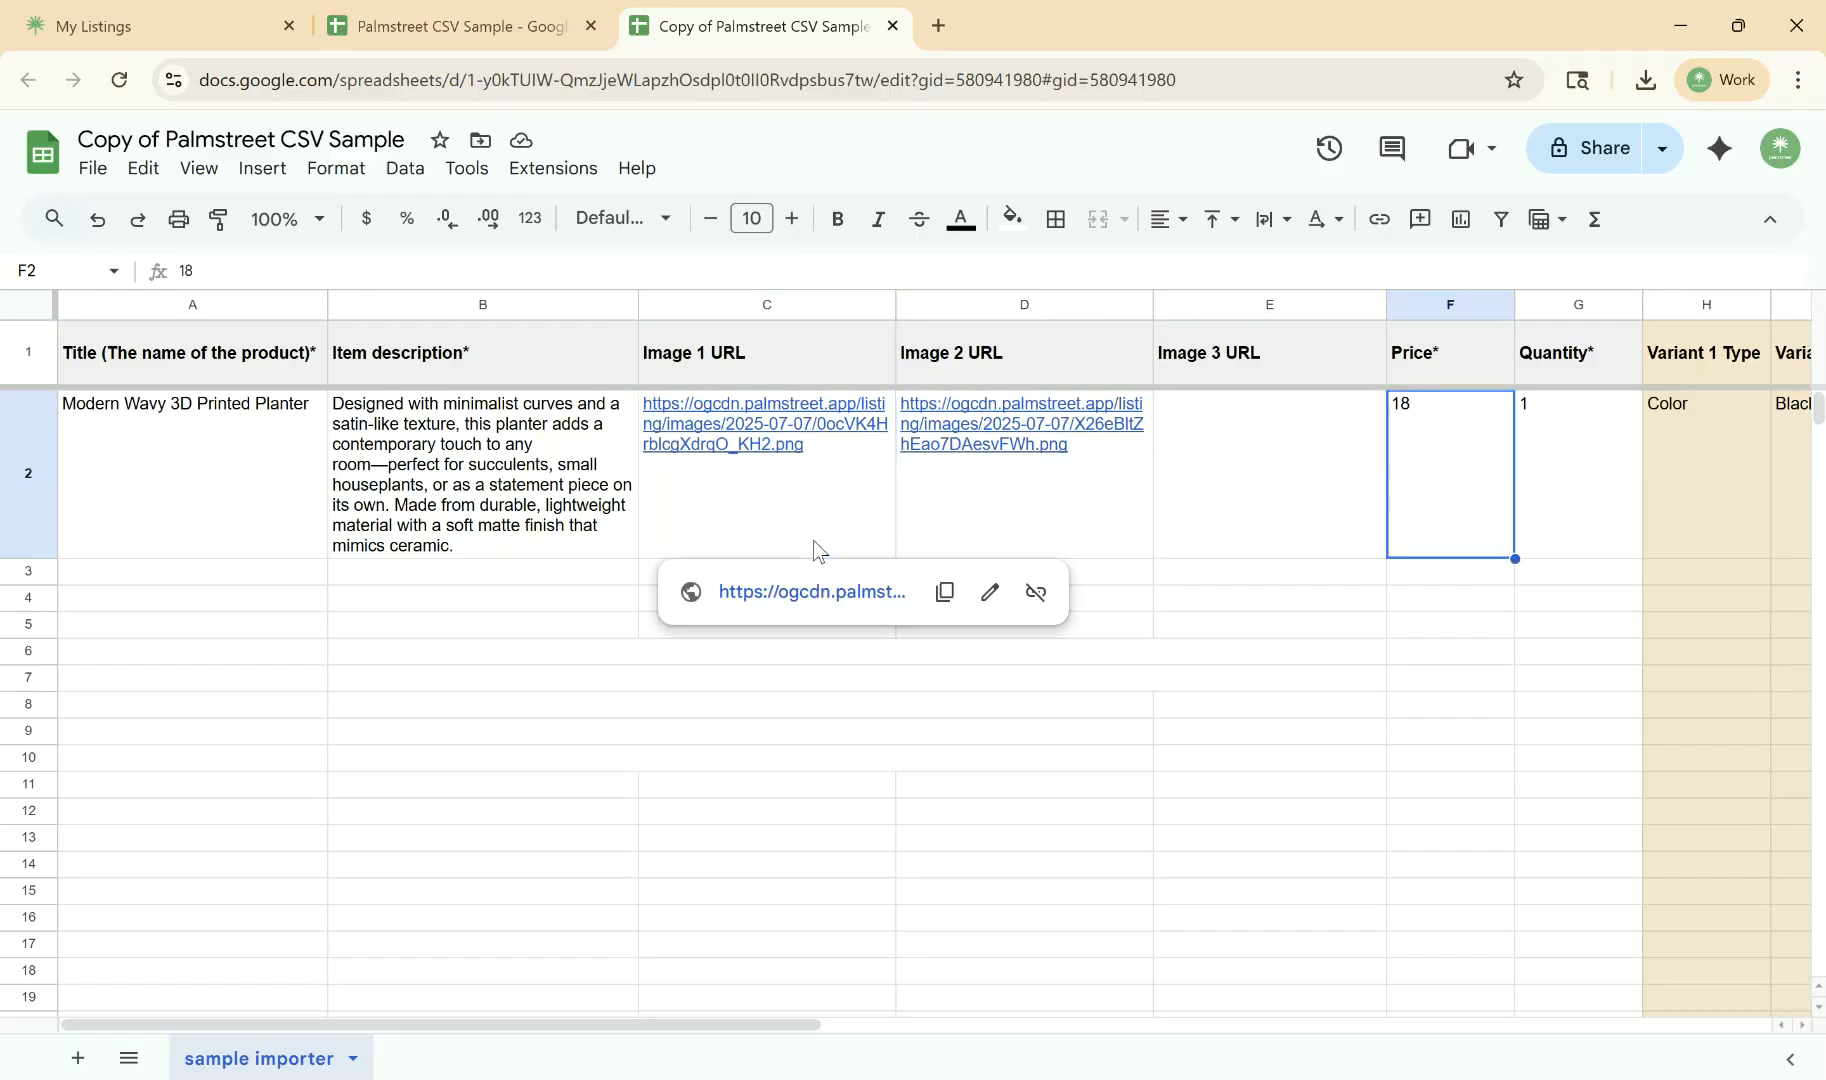
key(Right)
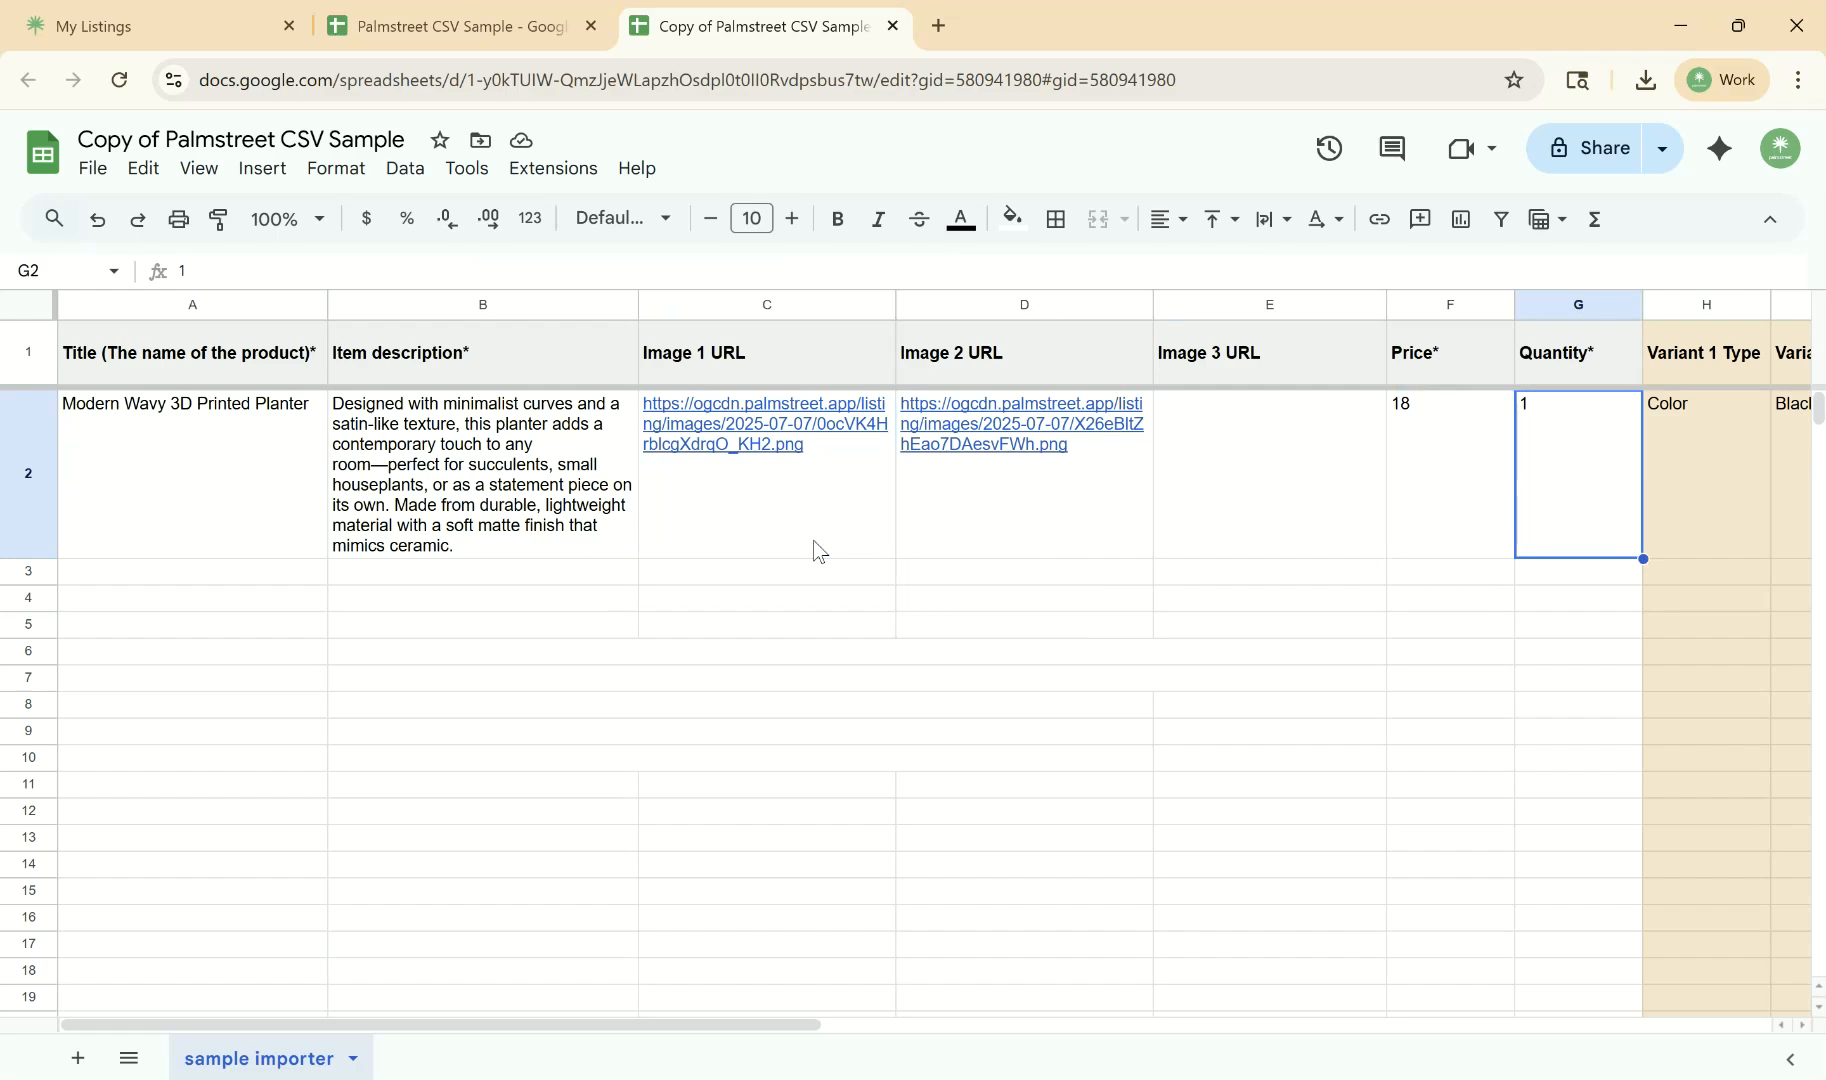
key(Right)
key(Right)
key(Right)
key(Right)
key(Right)
key(Right)
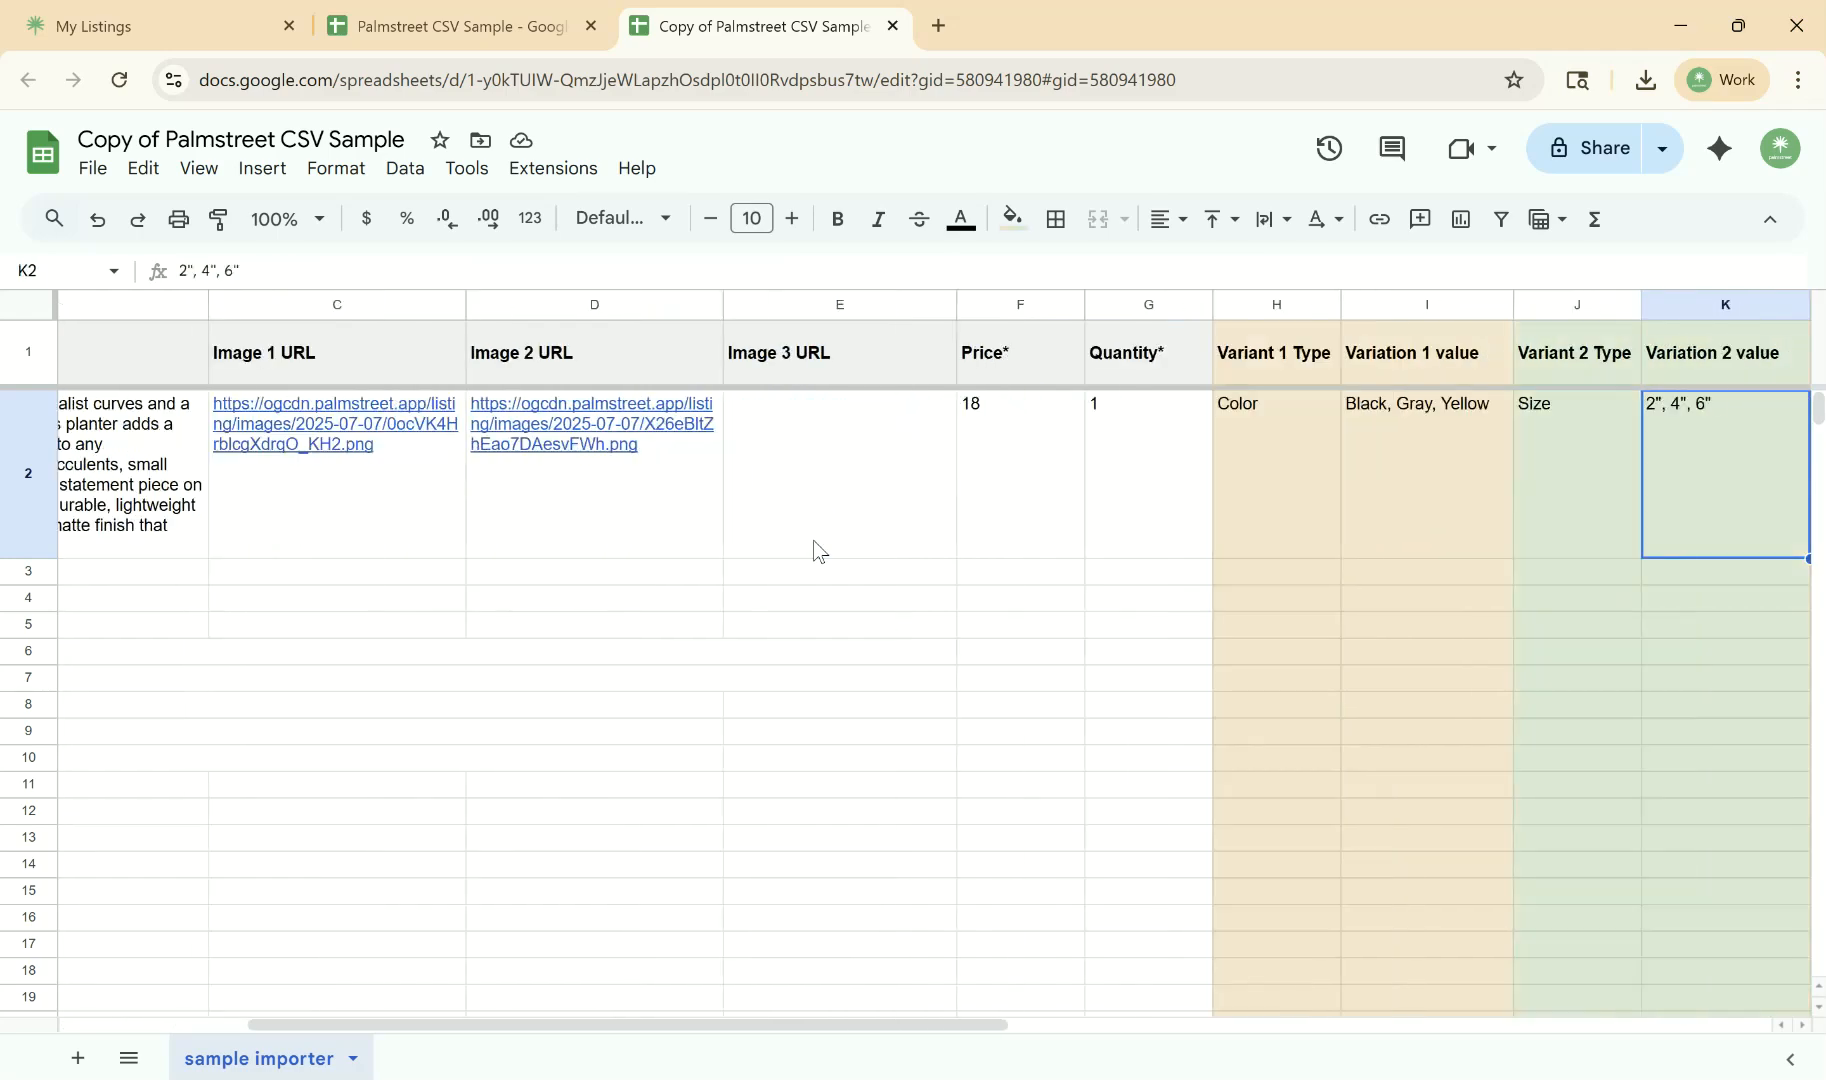
key(Right)
key(Right)
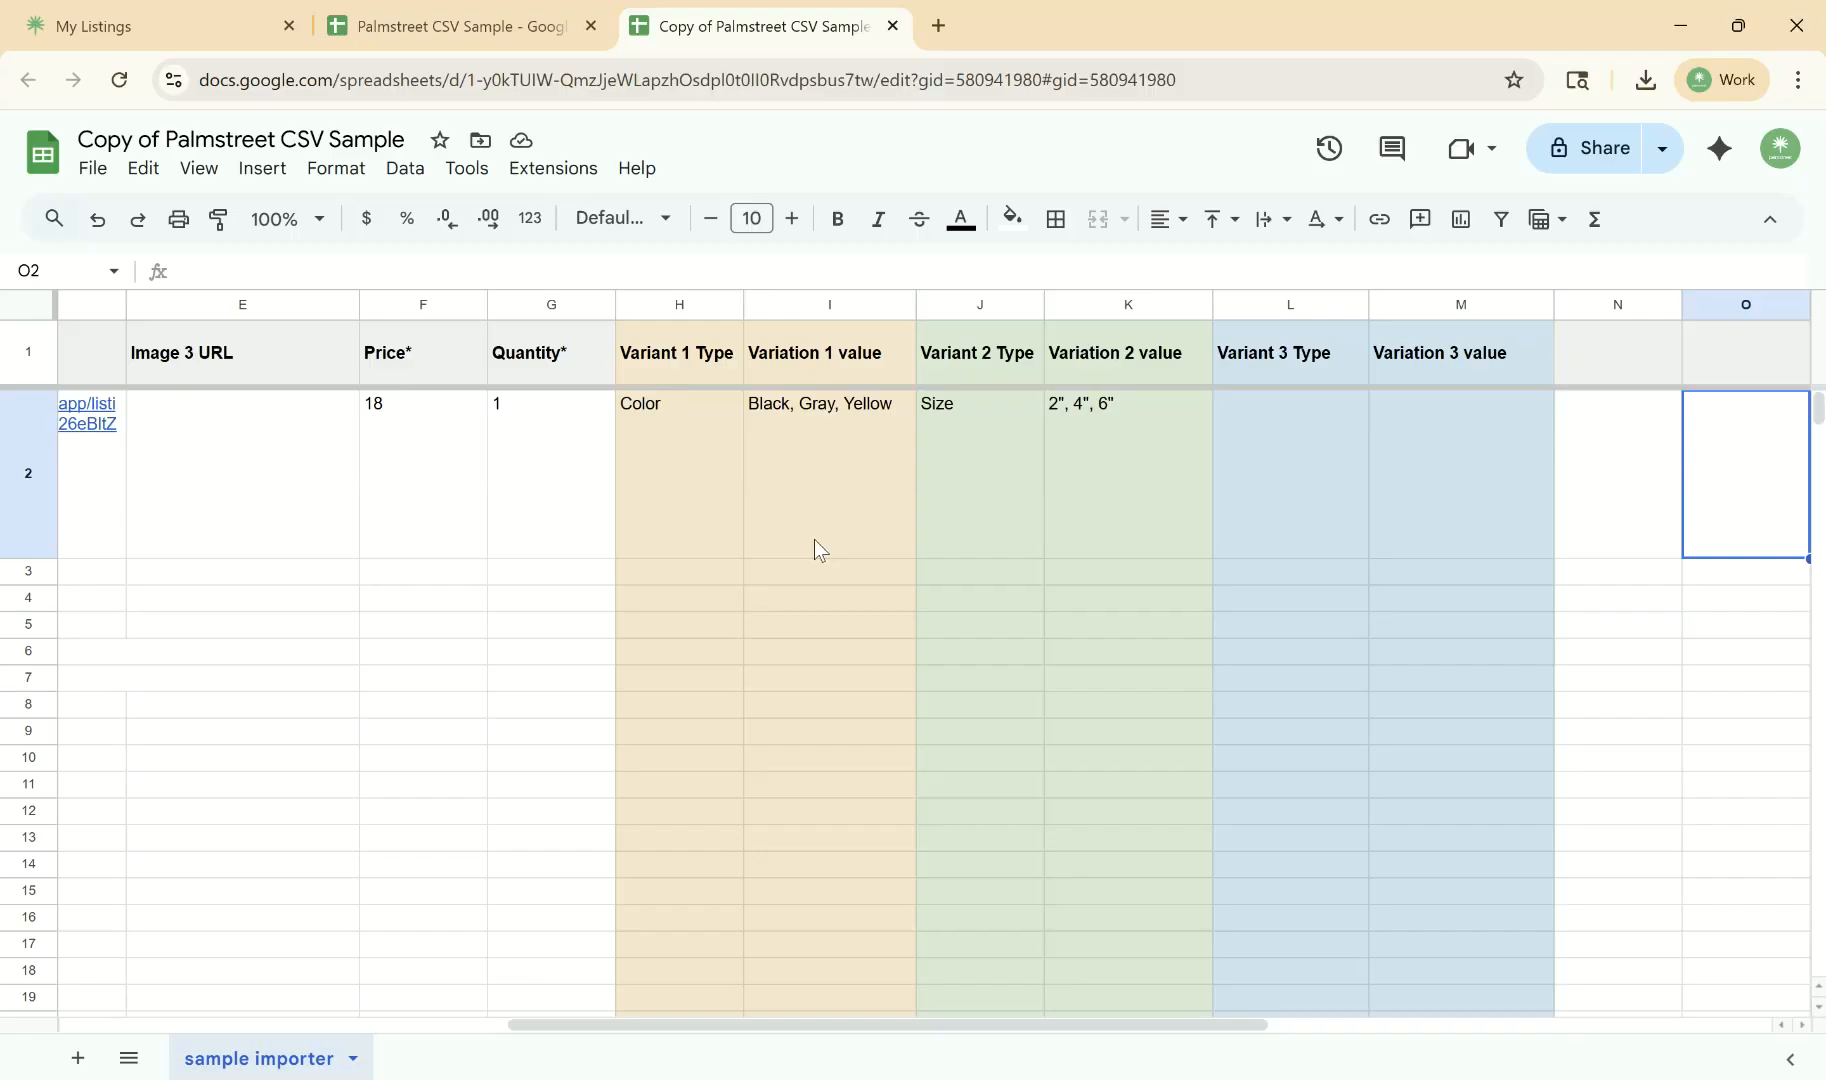
click(995, 445)
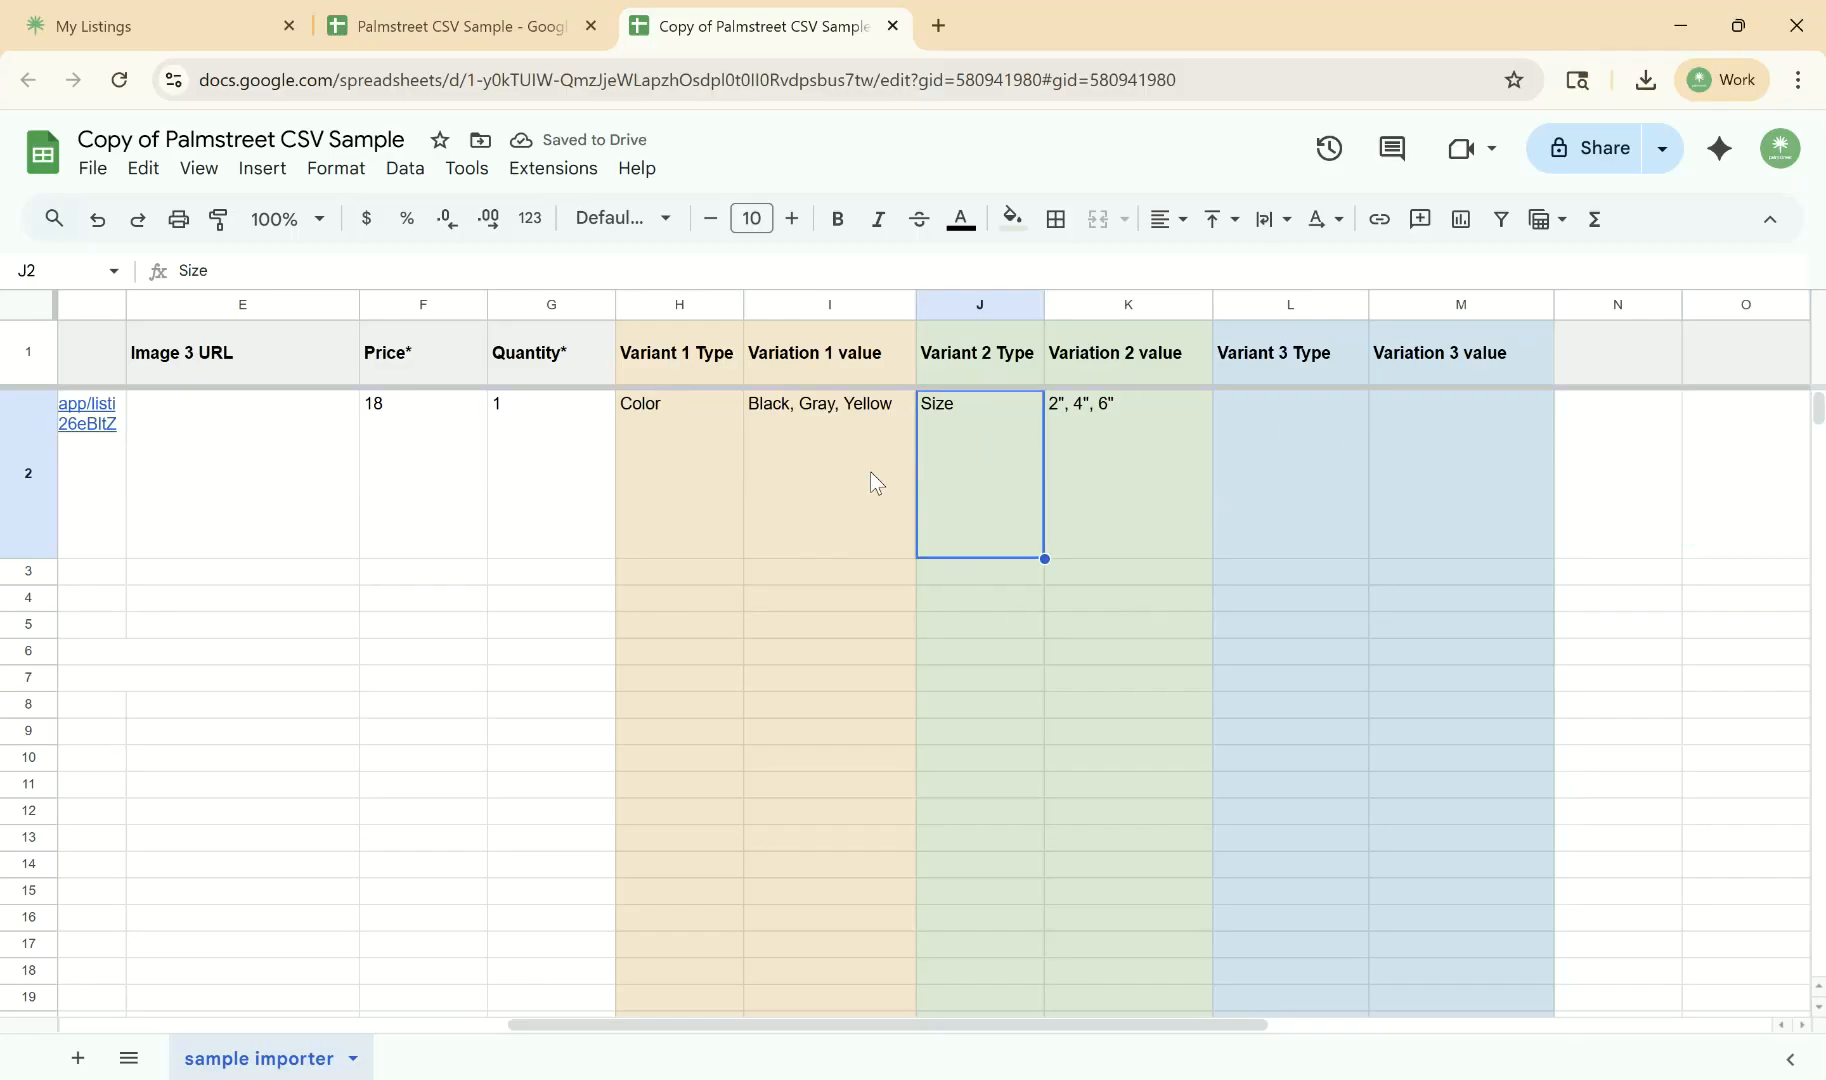
click(692, 482)
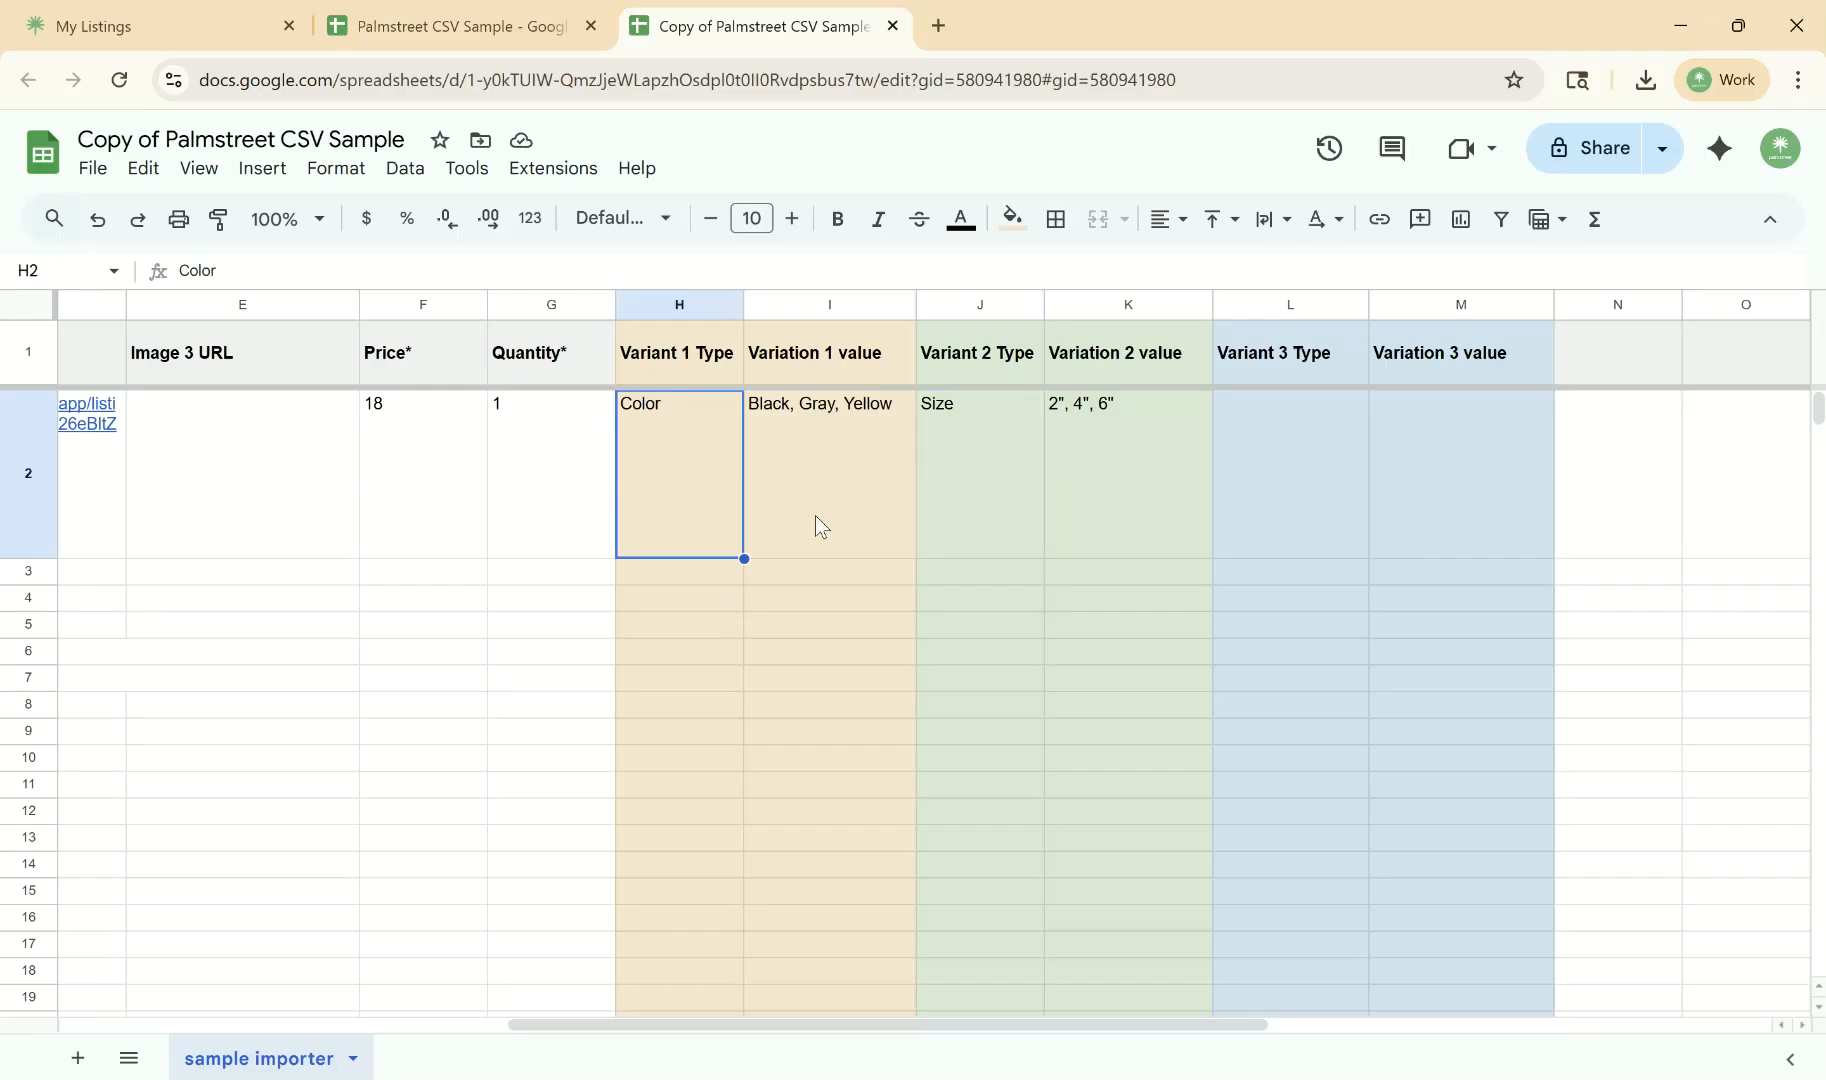
click(830, 486)
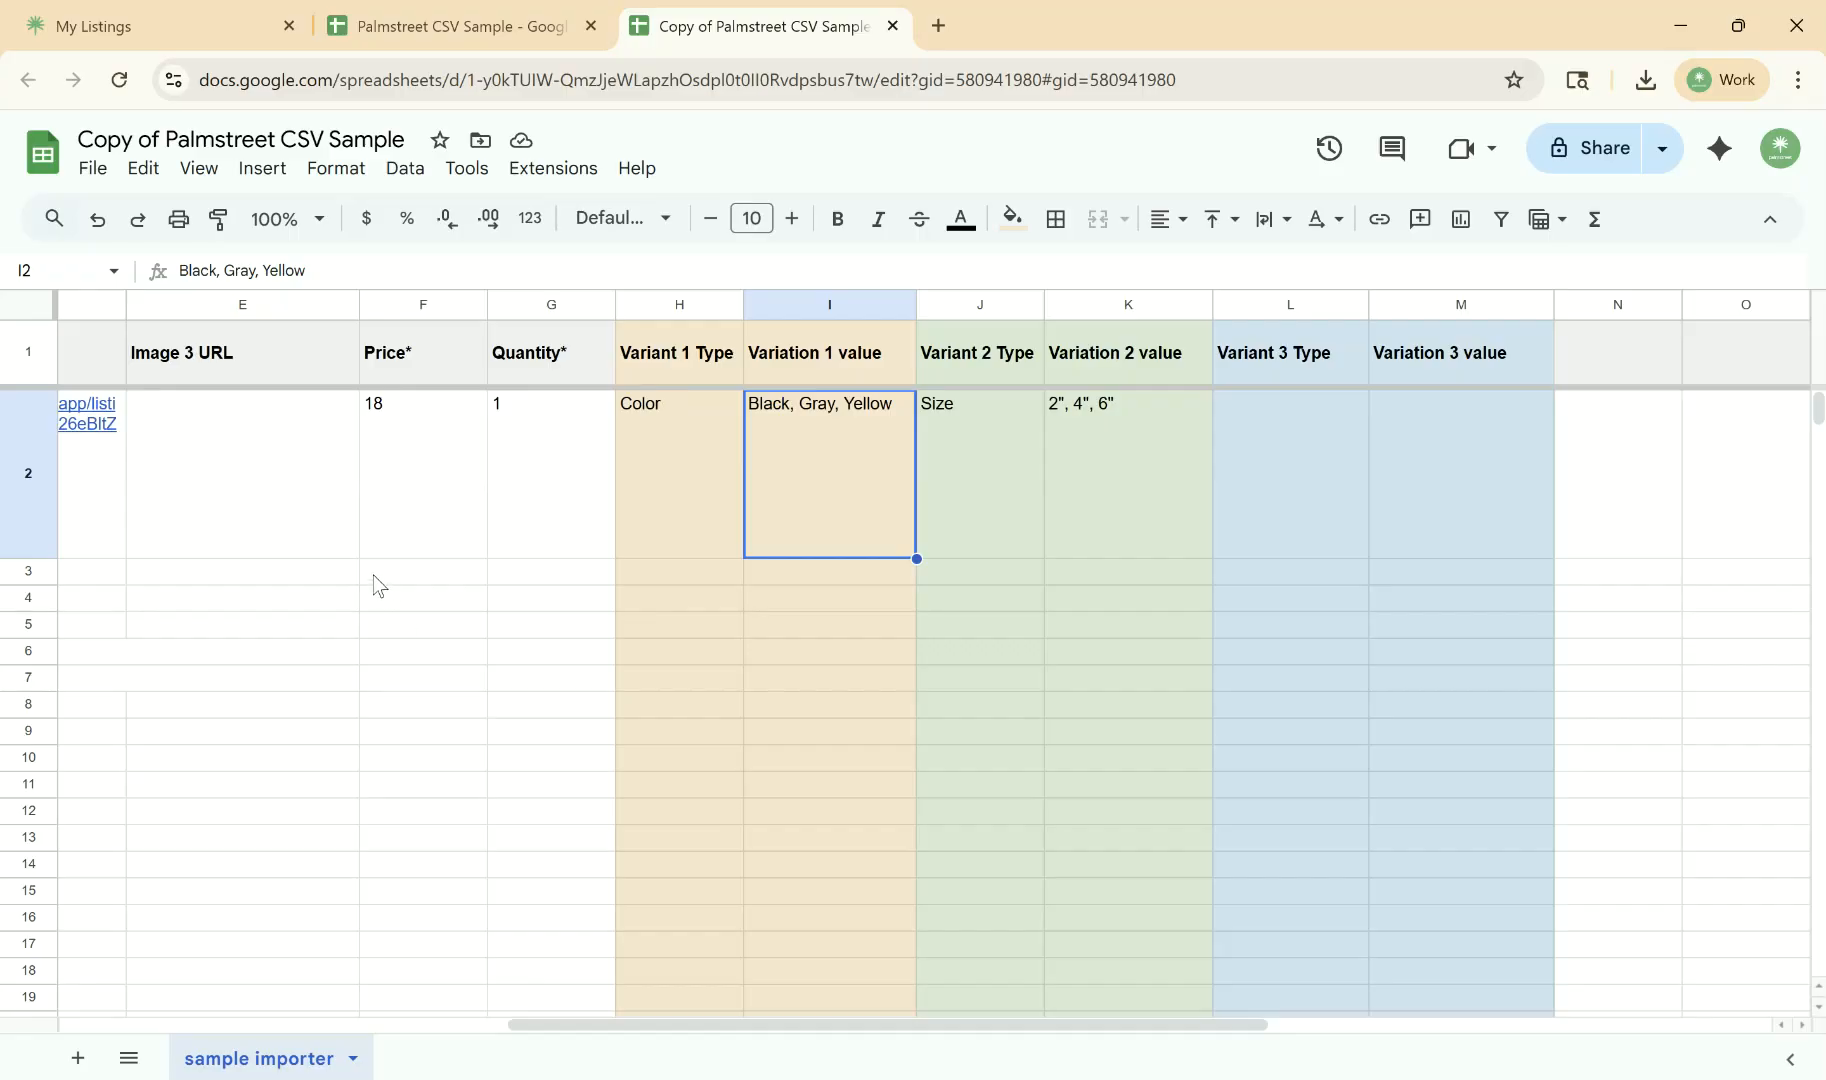
- Download the copied spreadsheet as a Comma Separated Values (.csv) file
click(93, 168)
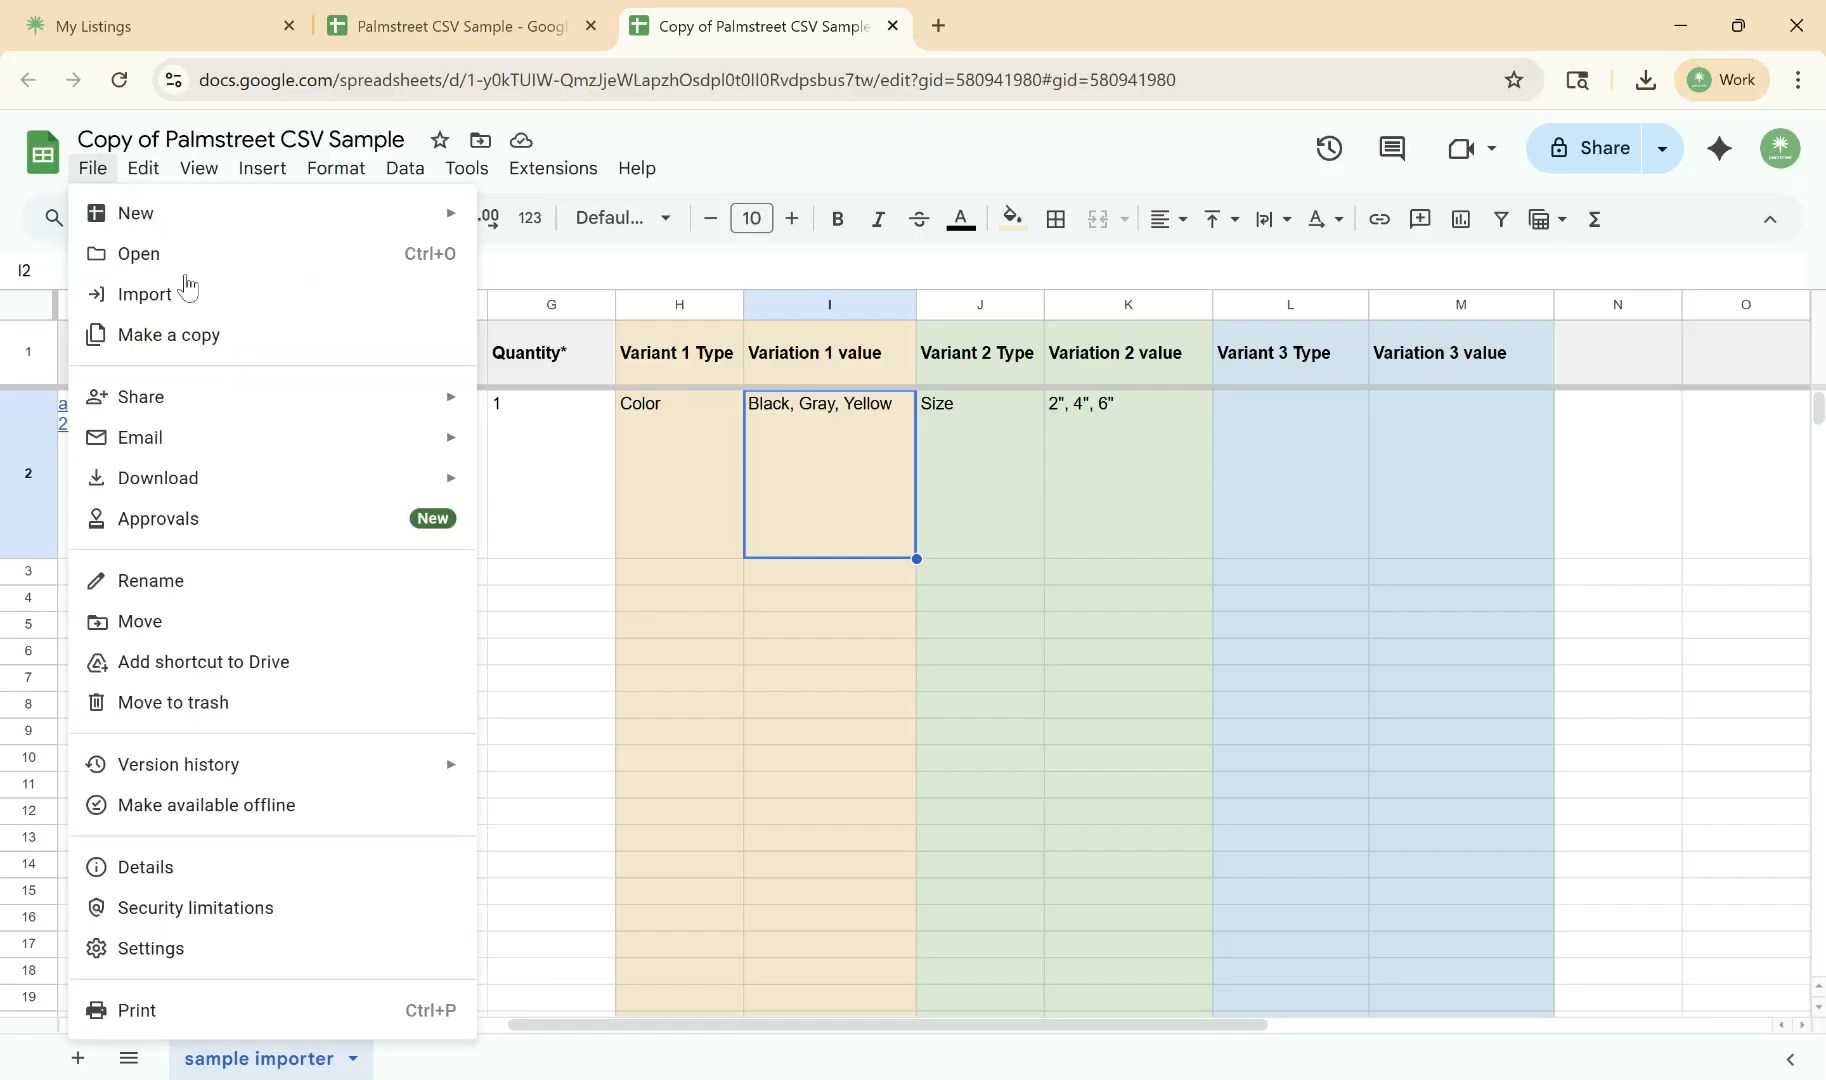
mouse_move(317, 490)
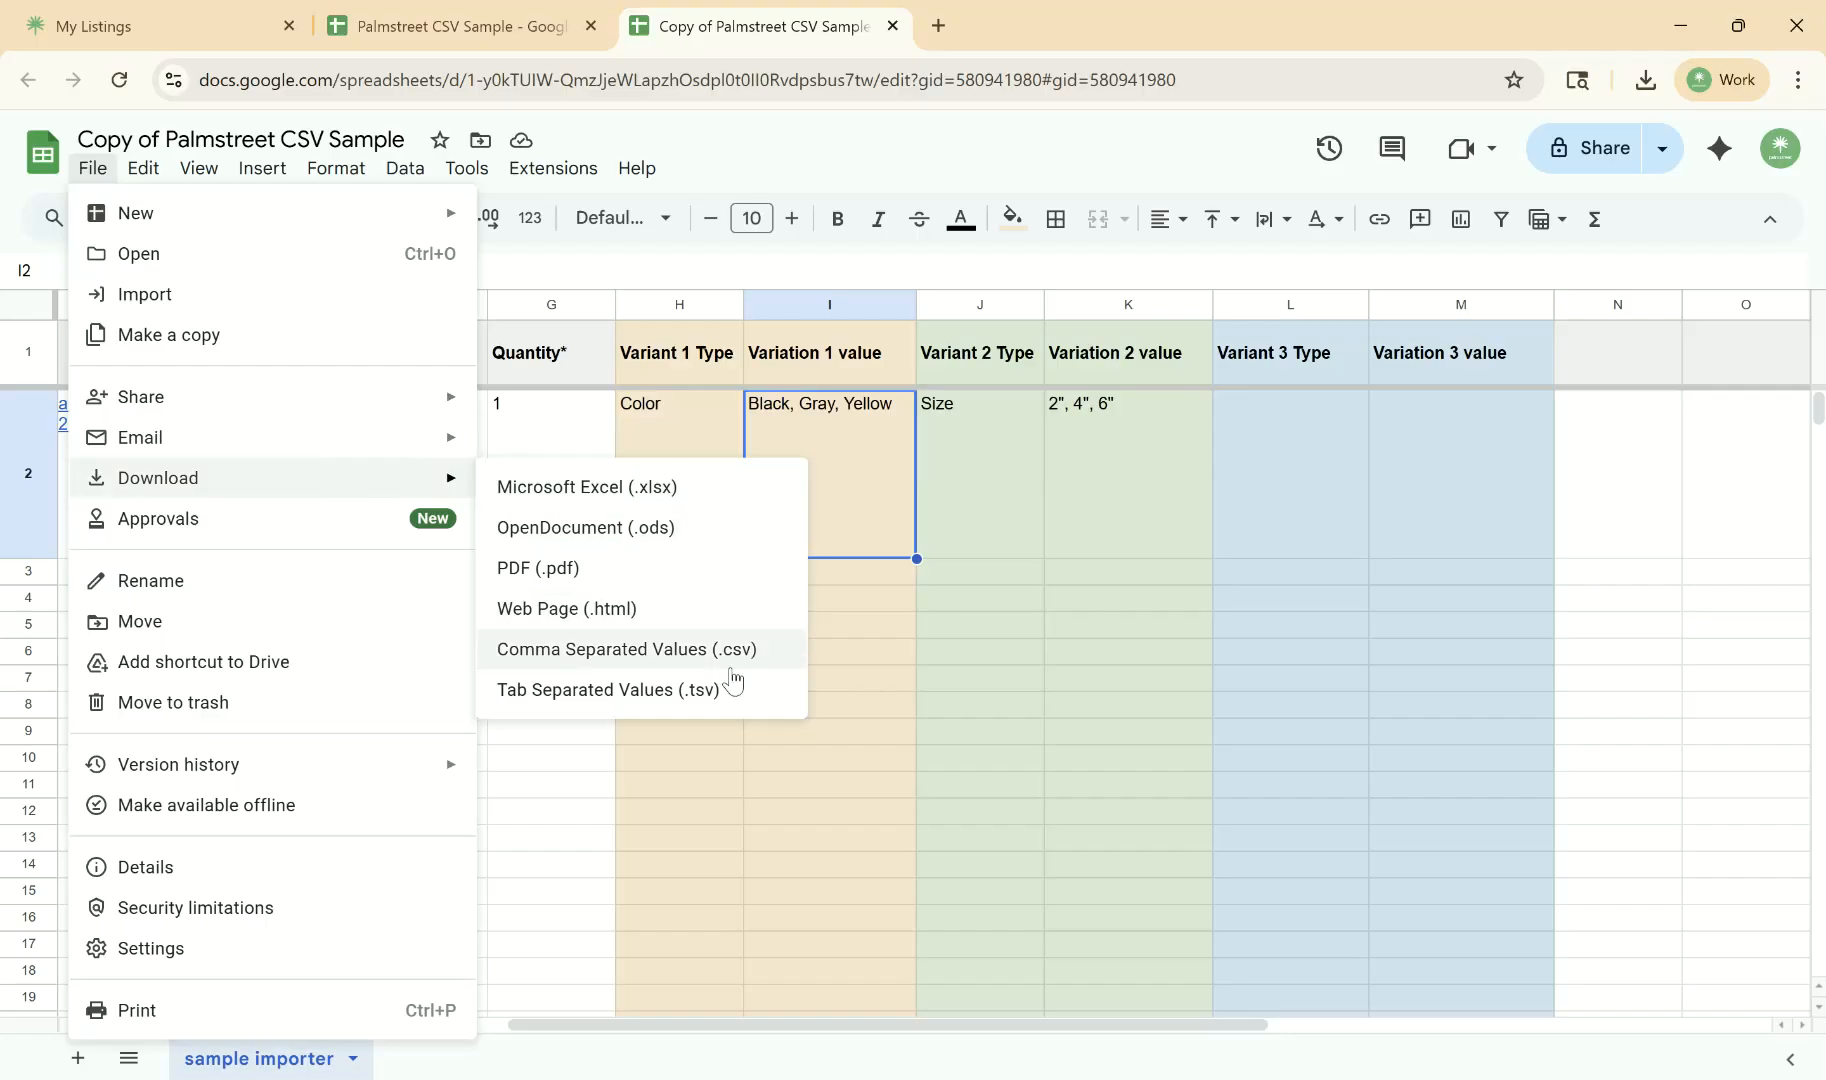
click(743, 655)
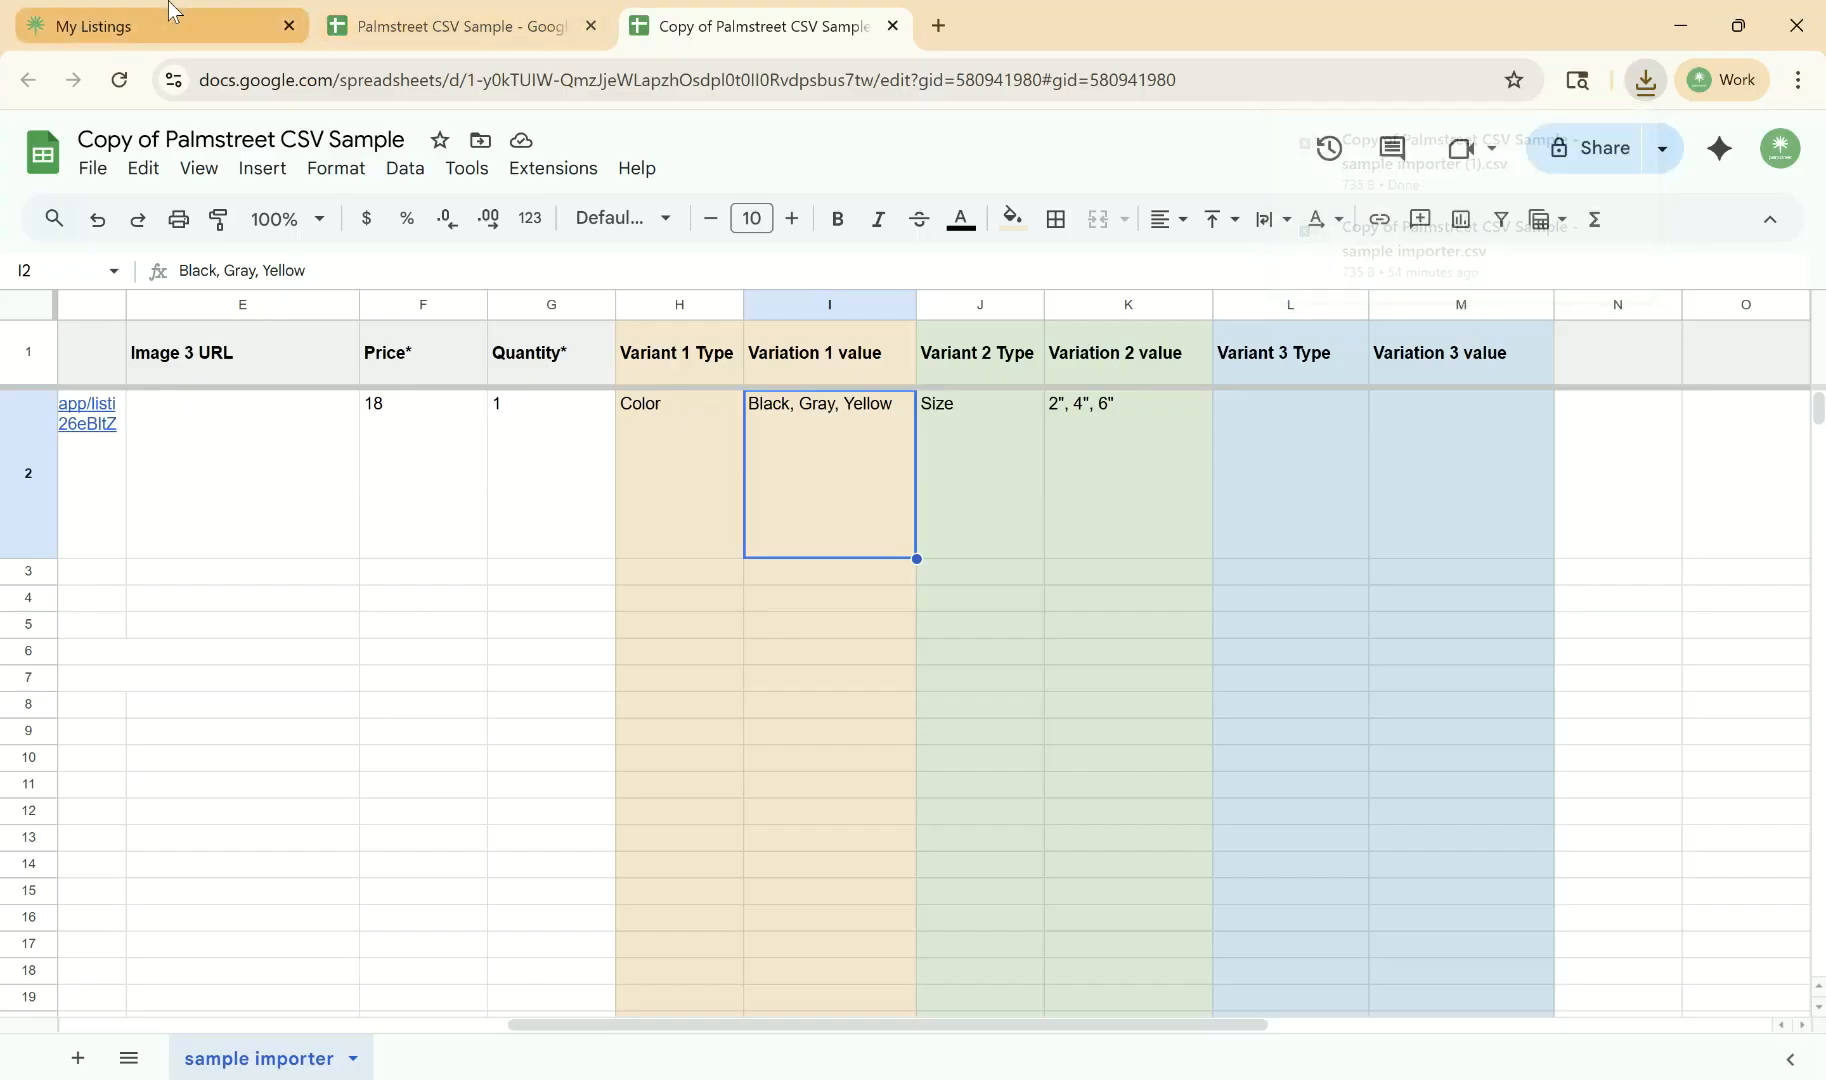
- Return to the Palmstreet listings import, upload the downloaded CSV file and set the minimum inventory quantity to 10
click(197, 12)
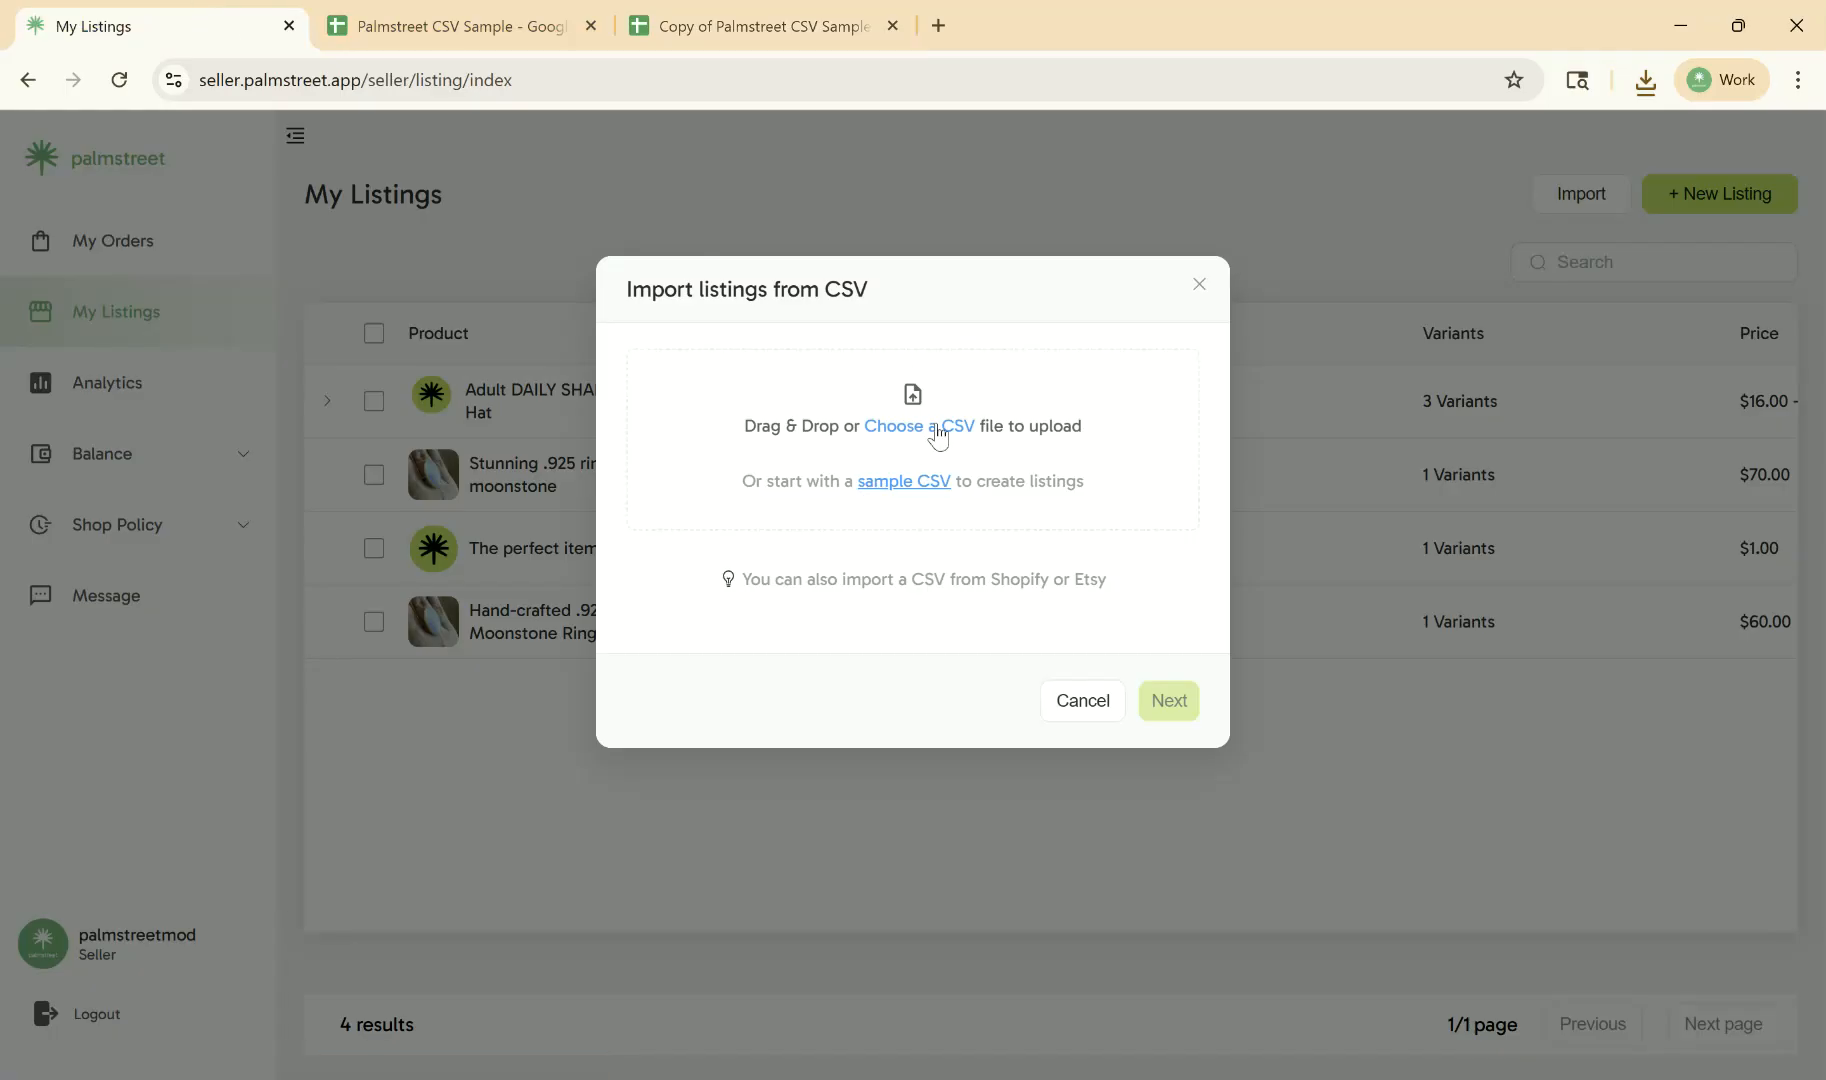
click(937, 430)
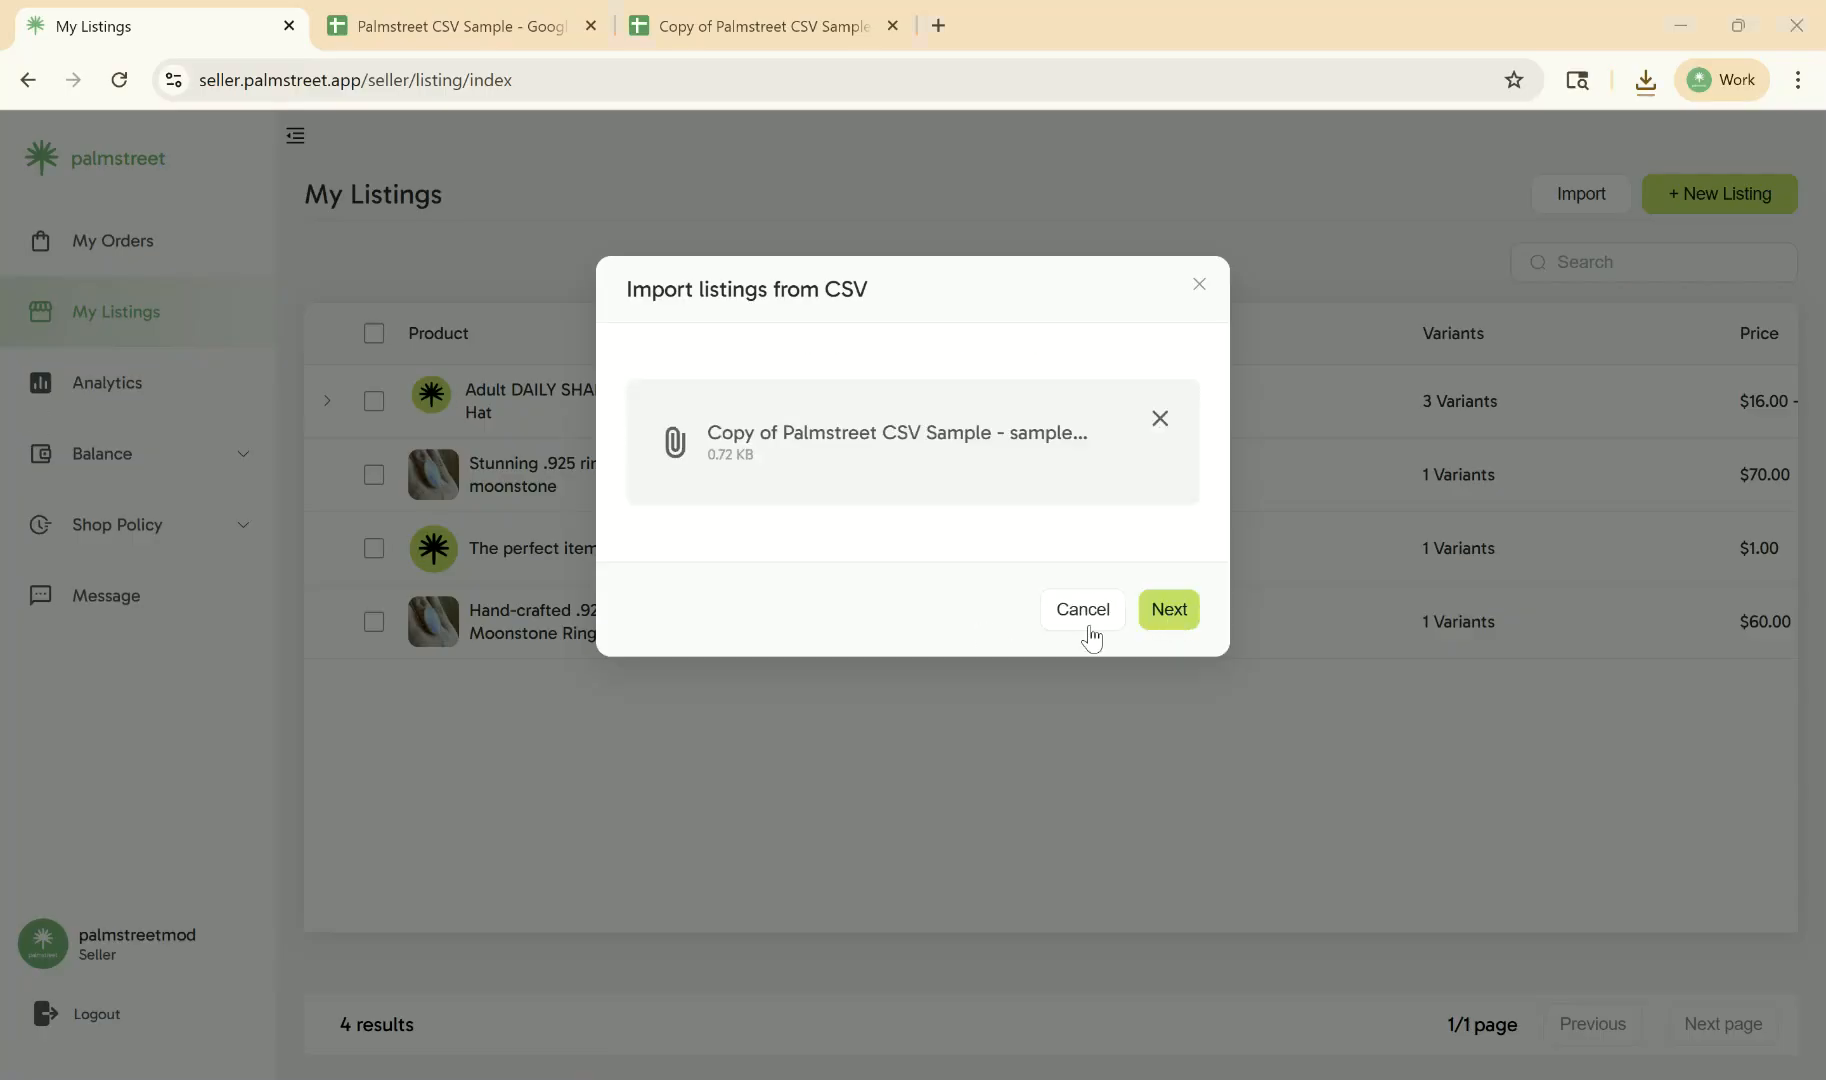
click(1183, 619)
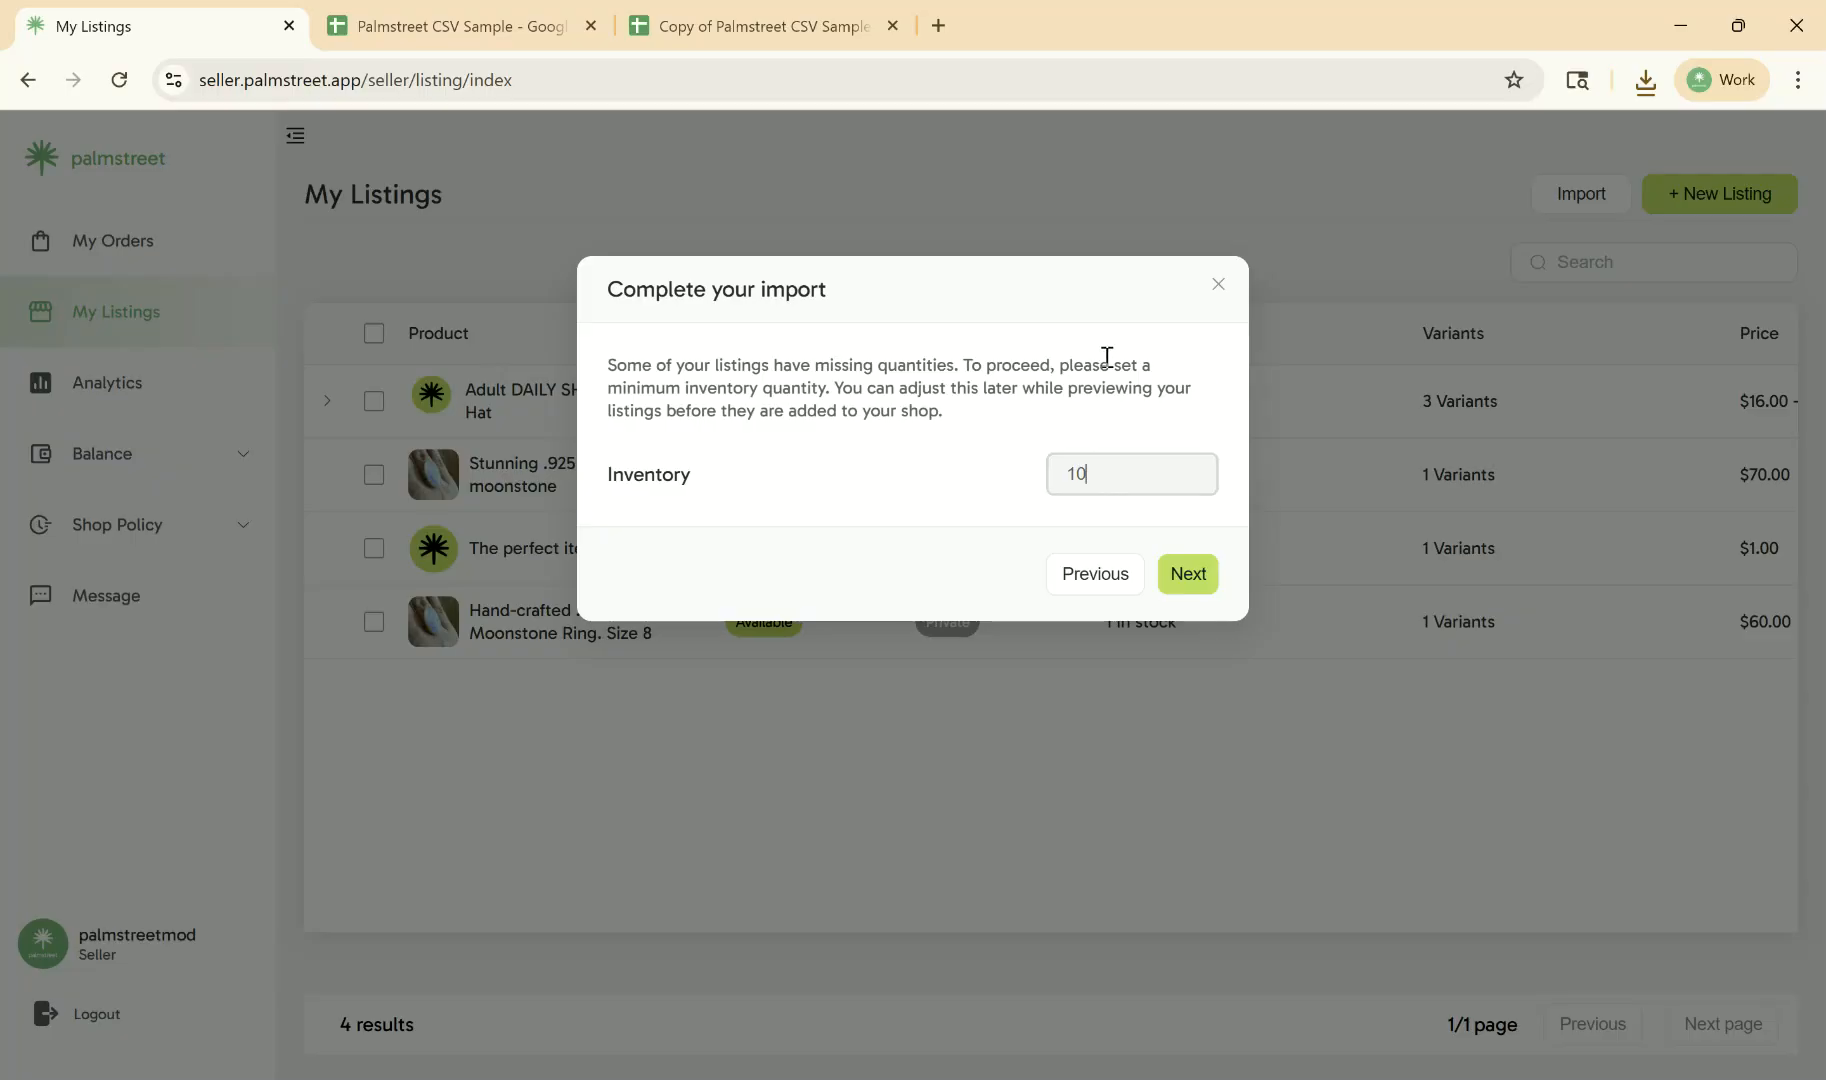
click(1188, 580)
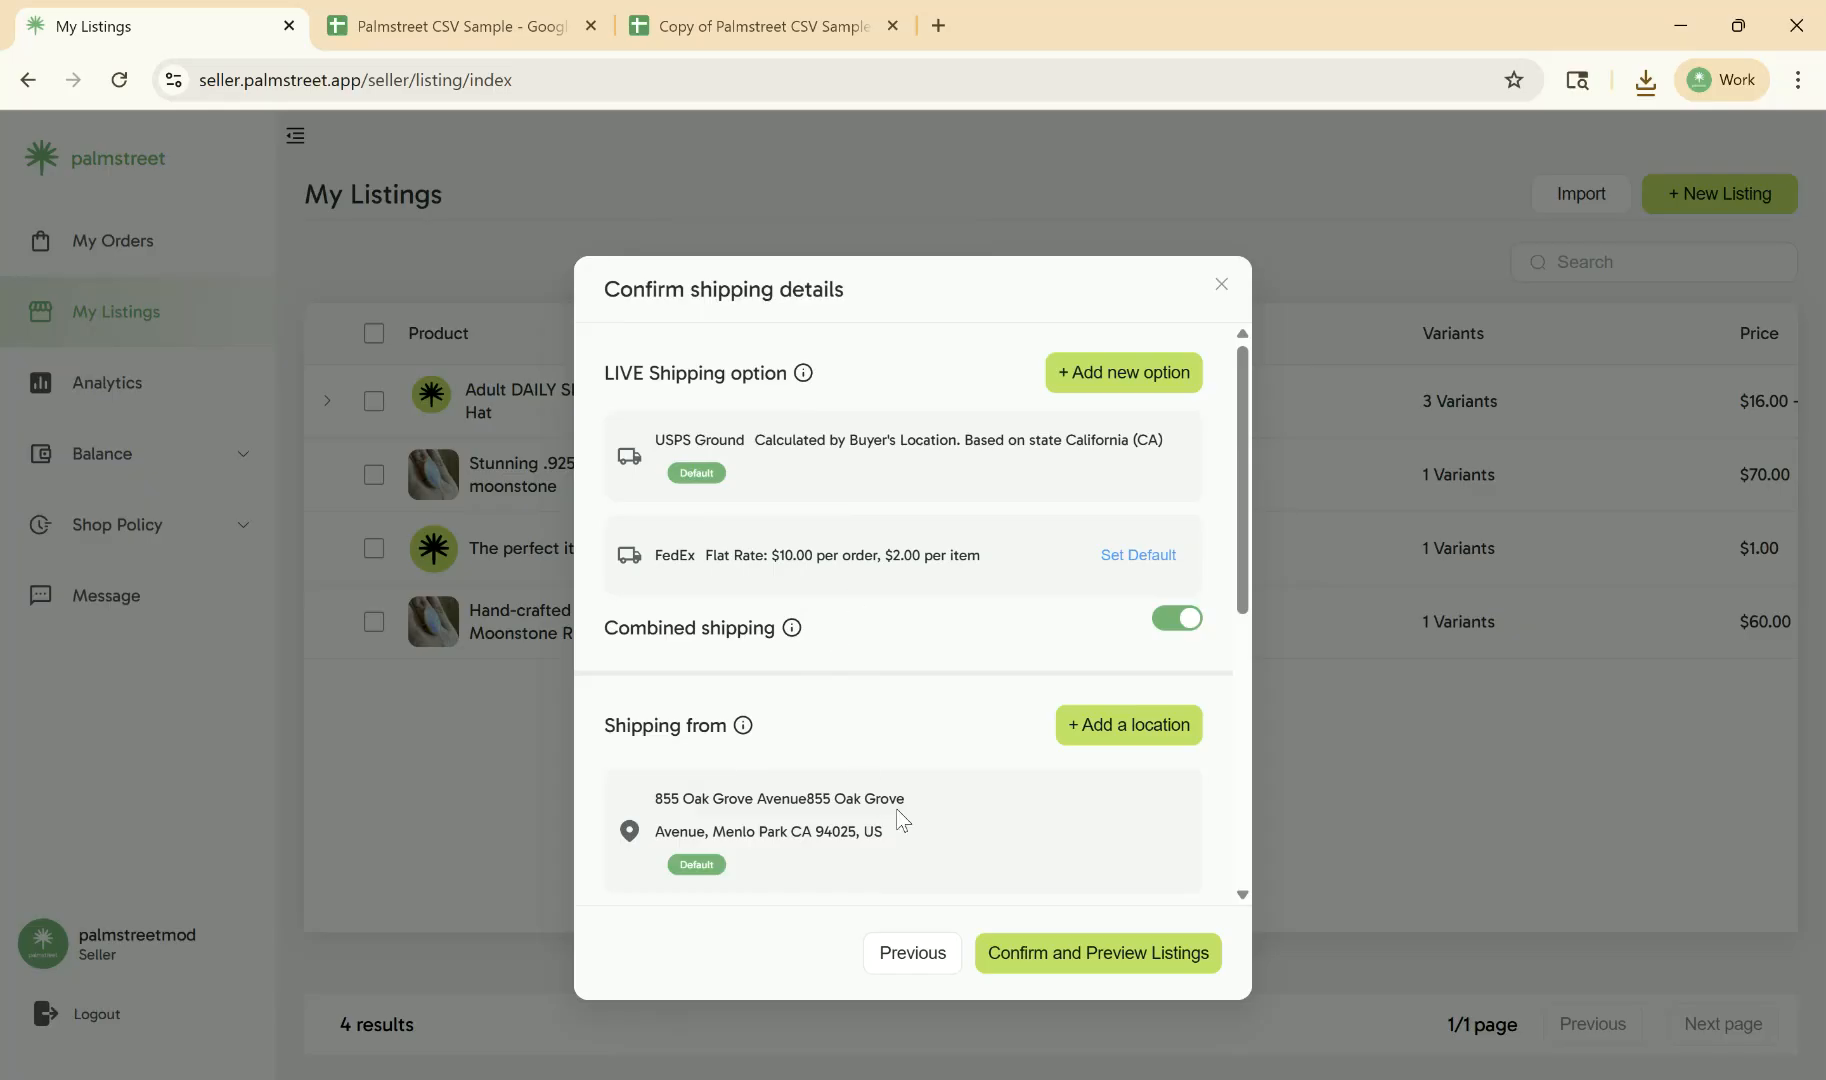
- Check the shipping options, shipping-from location, ship day and local pickup settings, and confirm them to preview the listings
scroll(1006, 651, down, 4)
scroll(930, 860, down, 2)
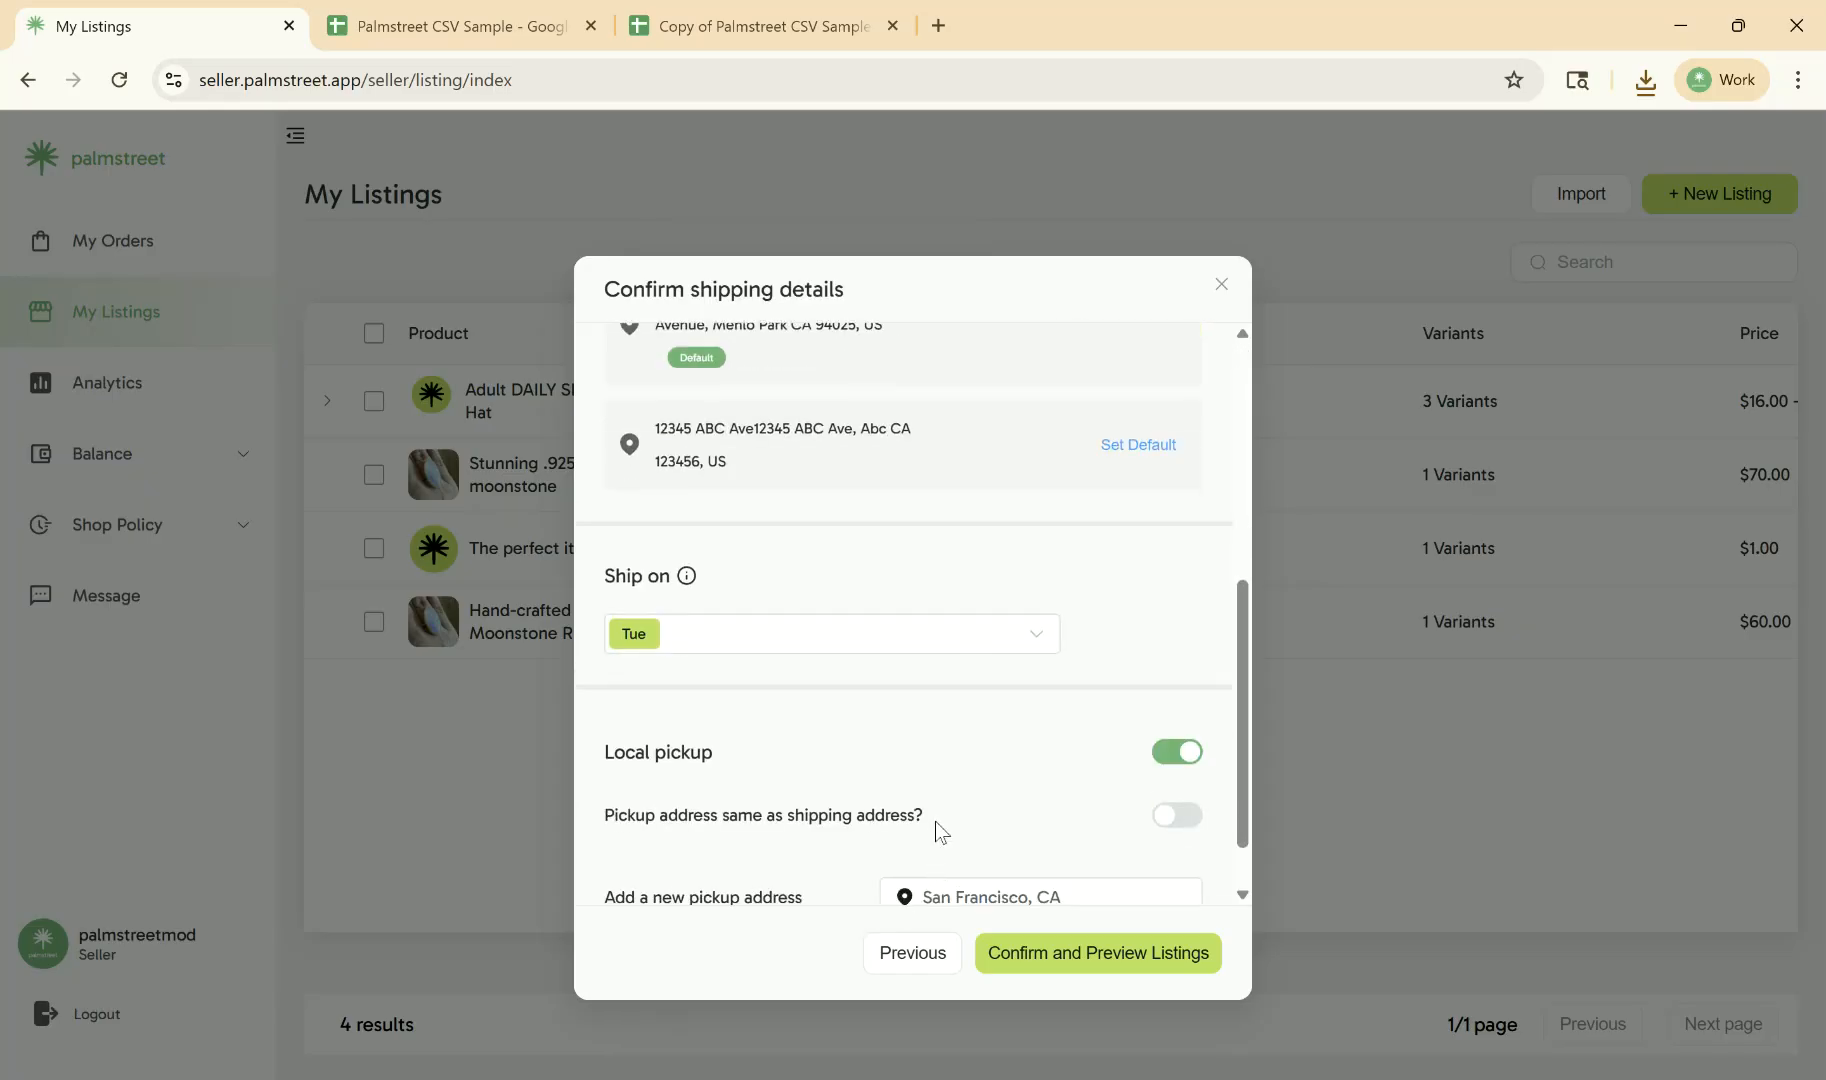
scroll(1000, 685, up, 6)
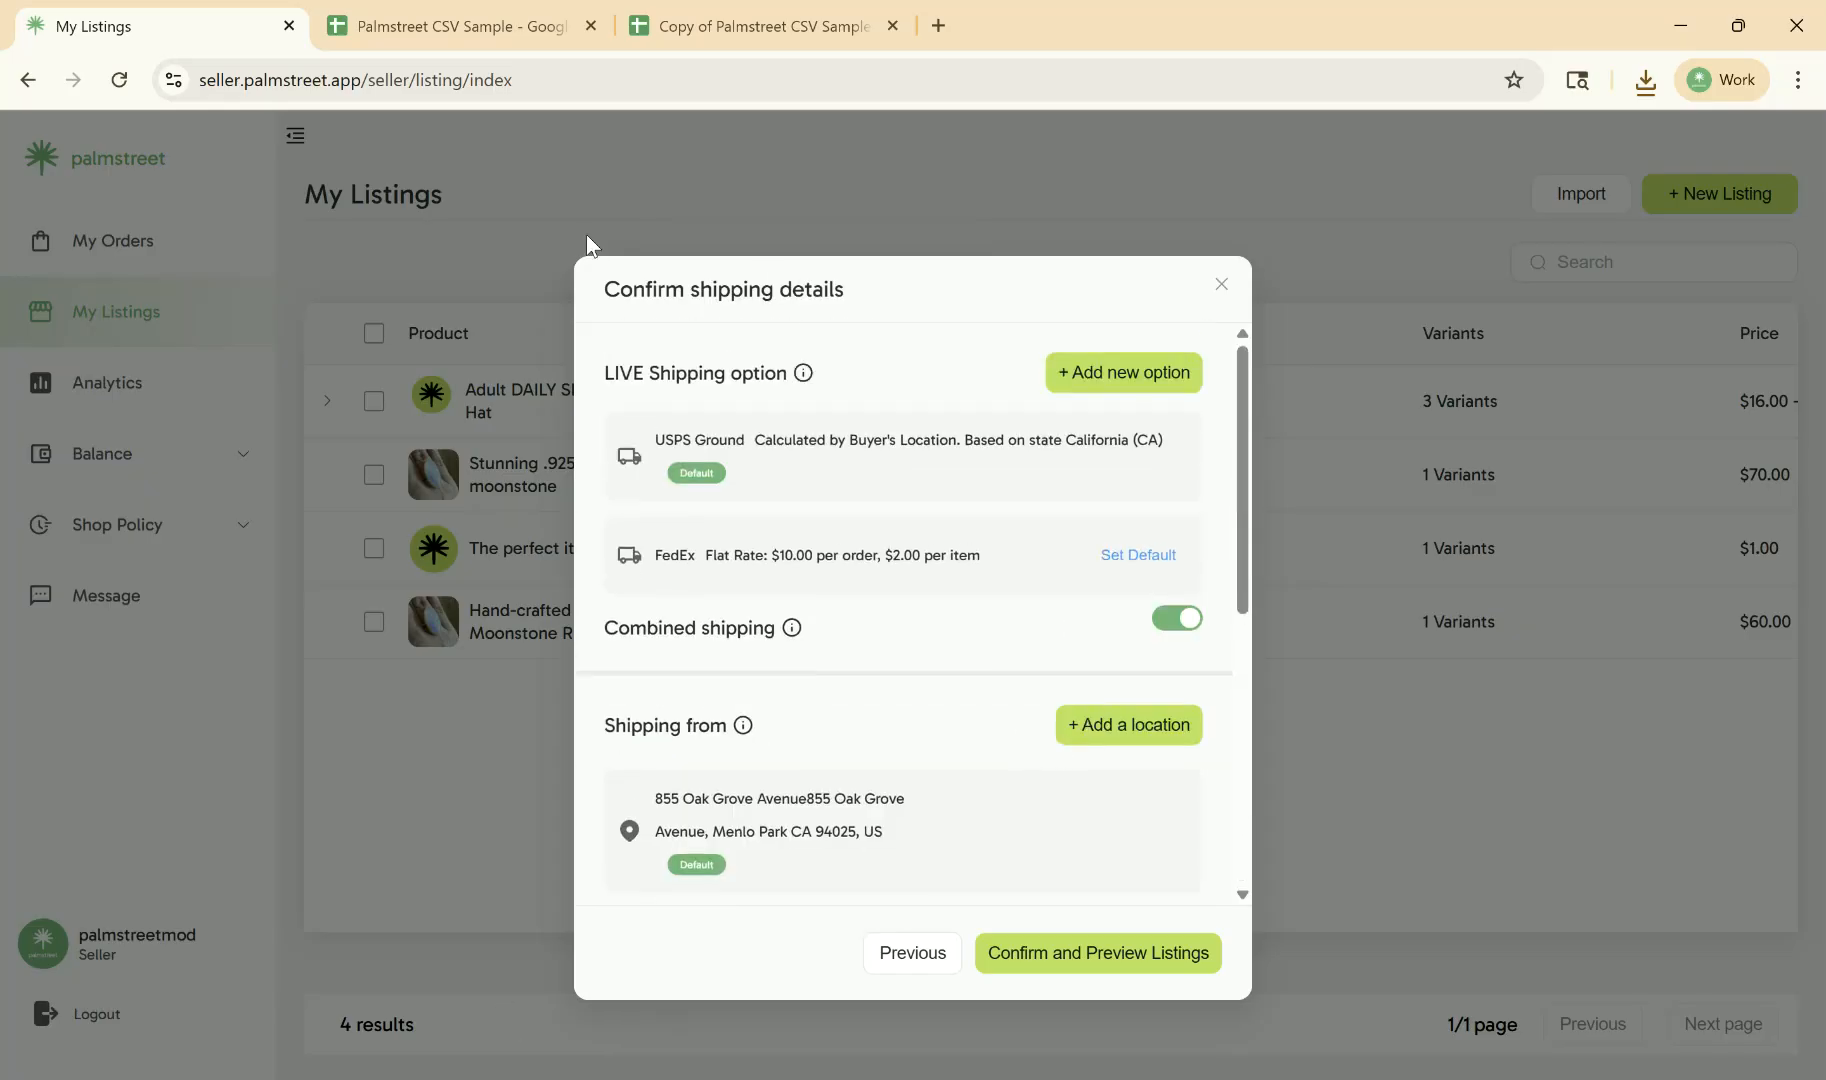
click(1031, 958)
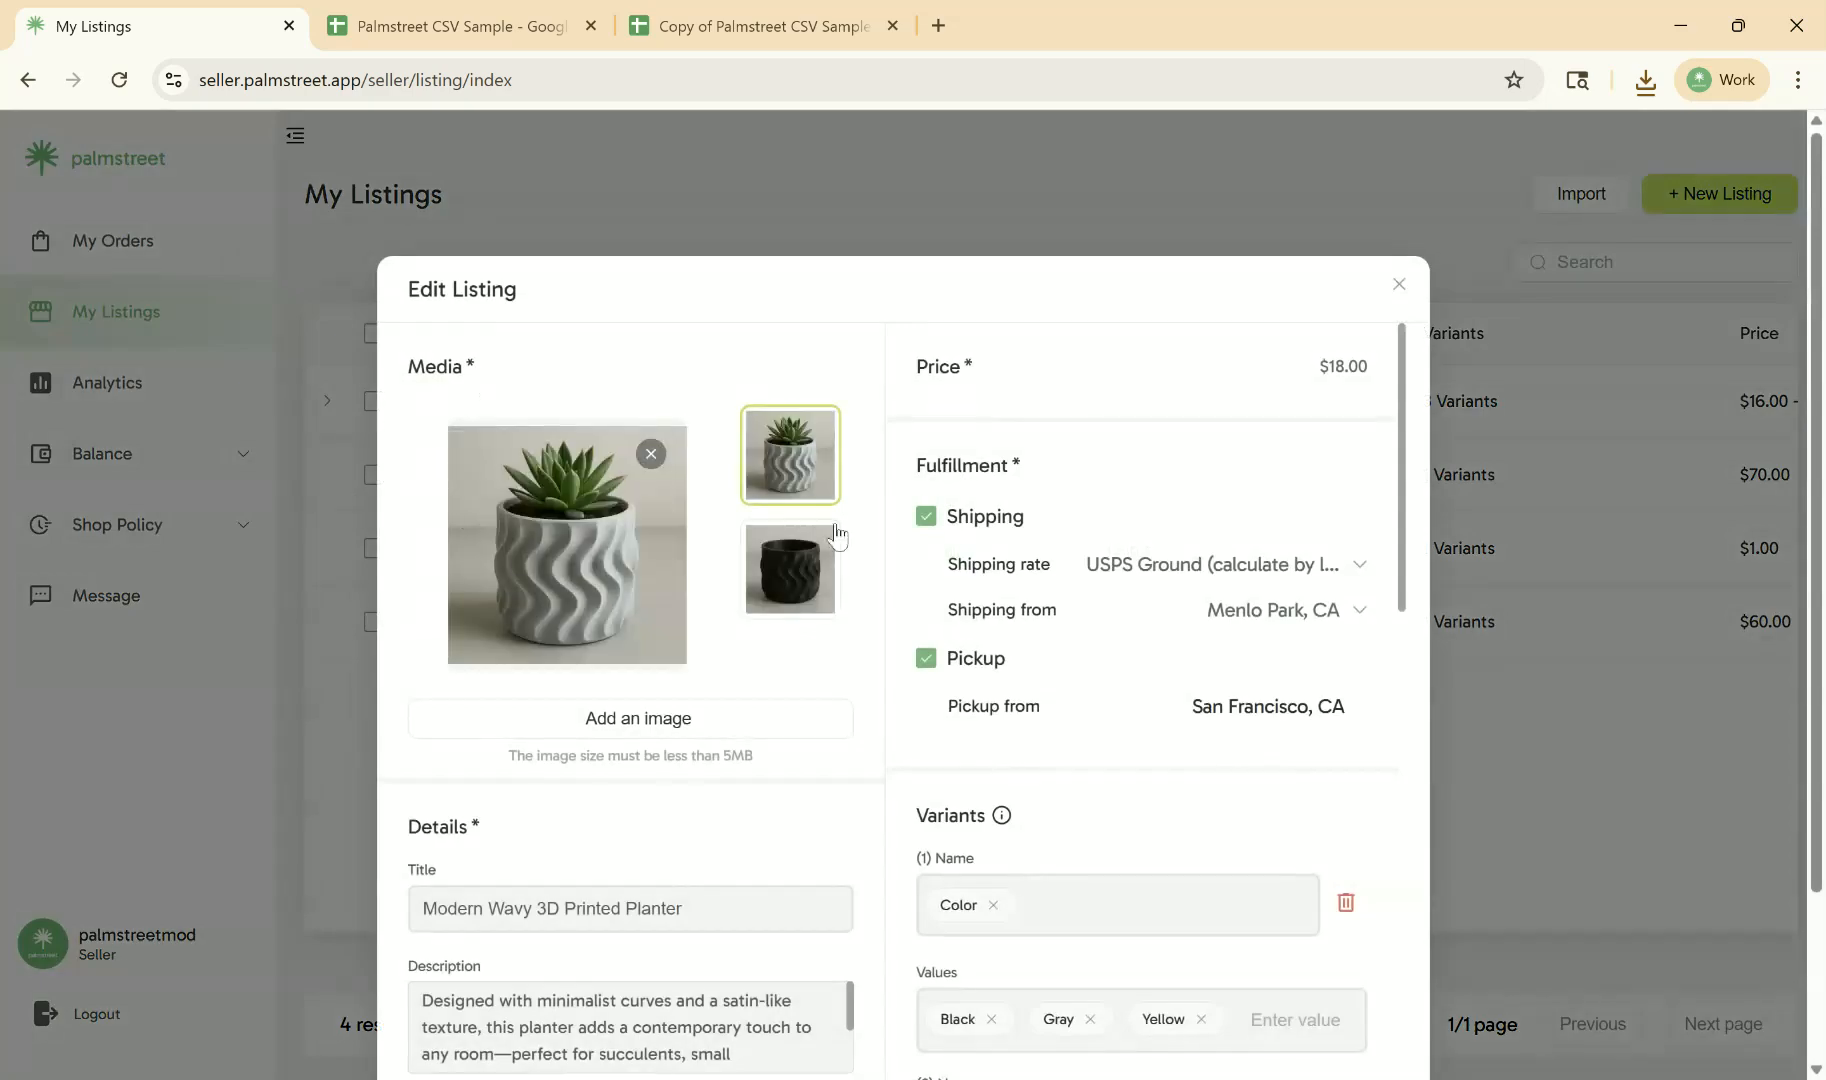
- Review the imported Modern Wavy 3D Printed Planter listing's images, price, fulfillment settings, title and full description
scroll(1138, 576, down, 4)
scroll(1138, 576, up, 4)
scroll(522, 355, down, 2)
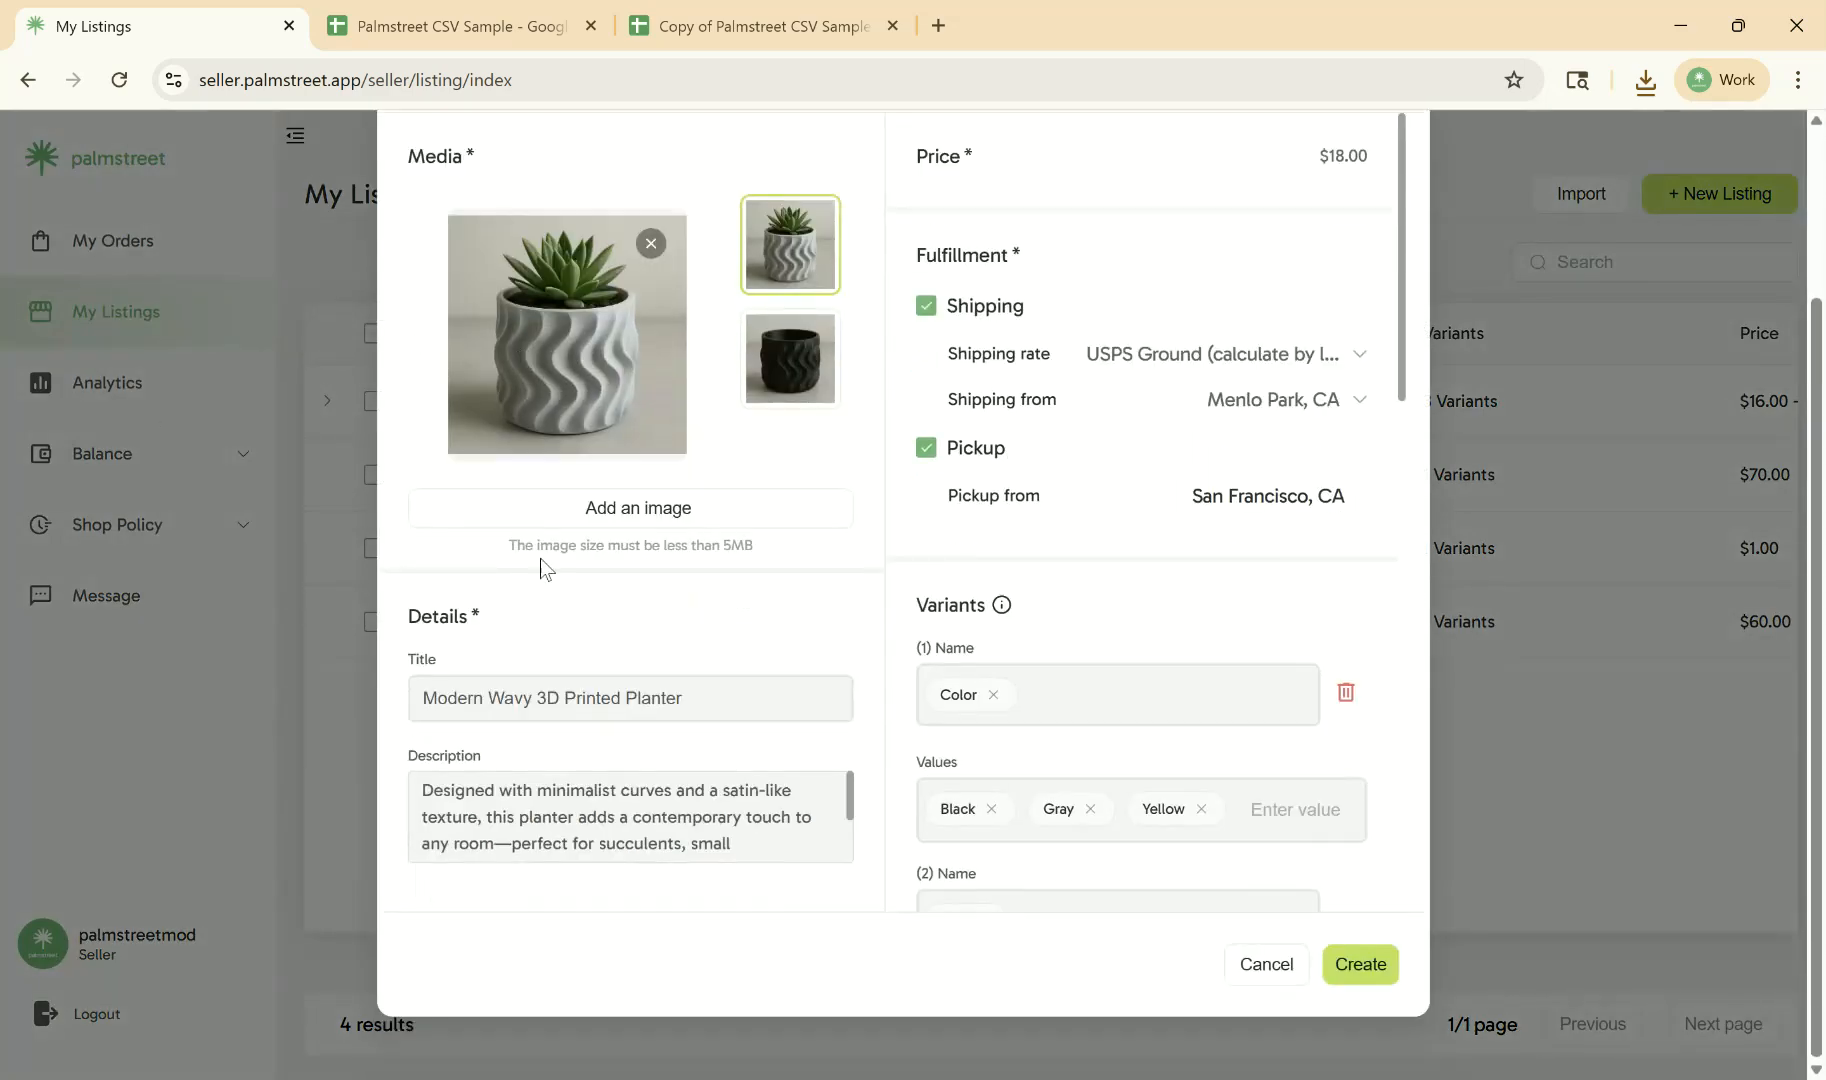
scroll(541, 558, up, 2)
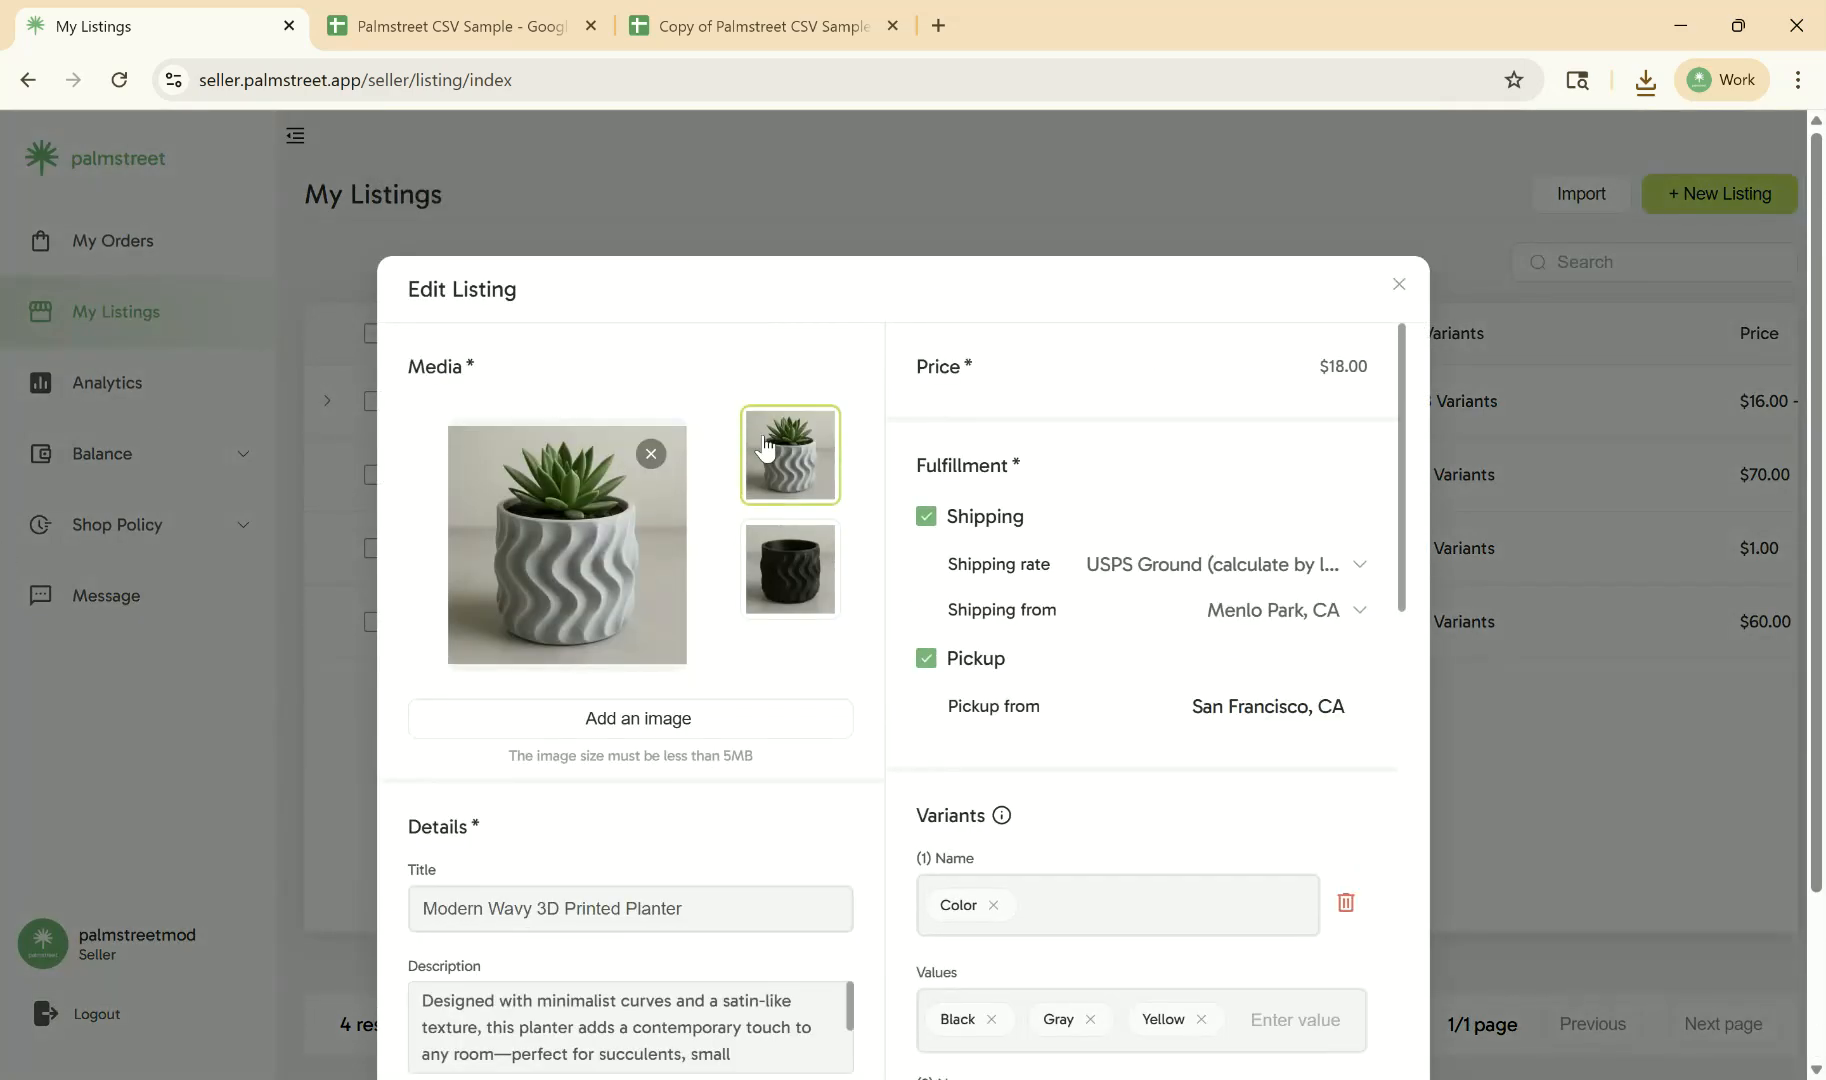
scroll(600, 740, down, 2)
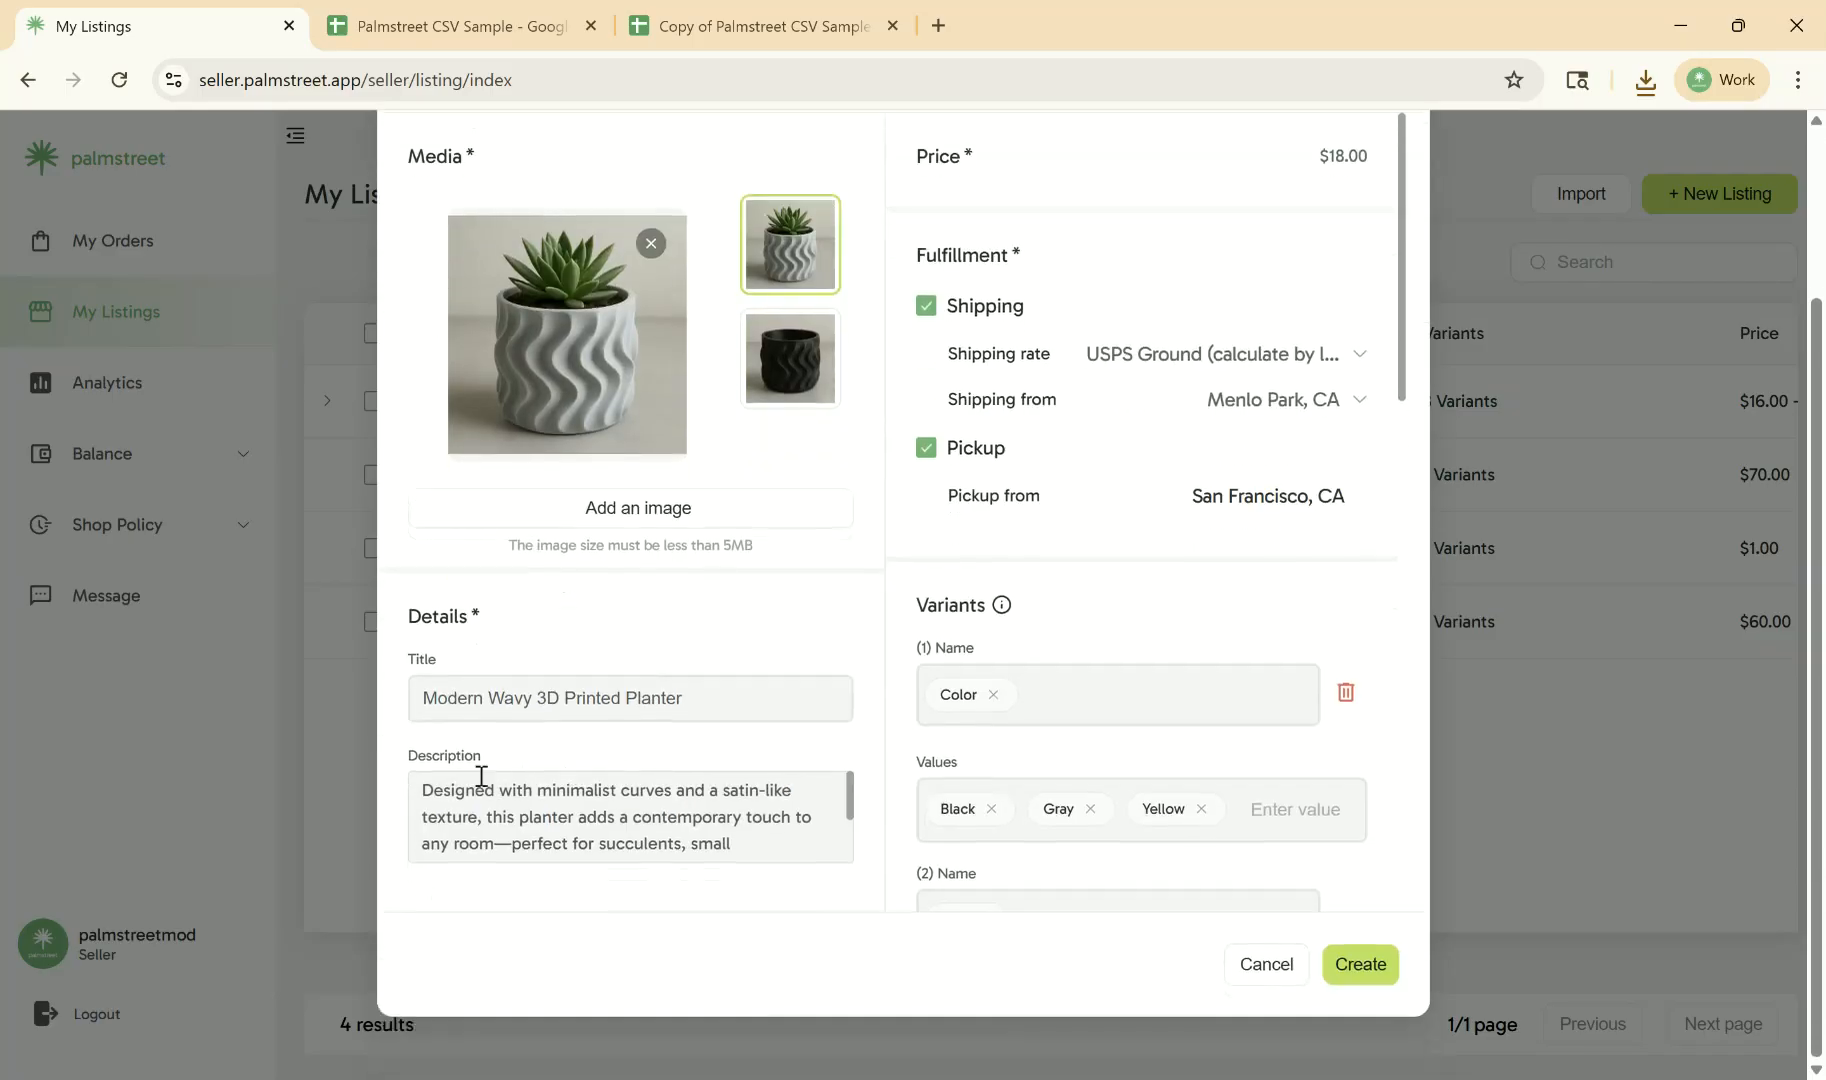
scroll(510, 800, down, 2)
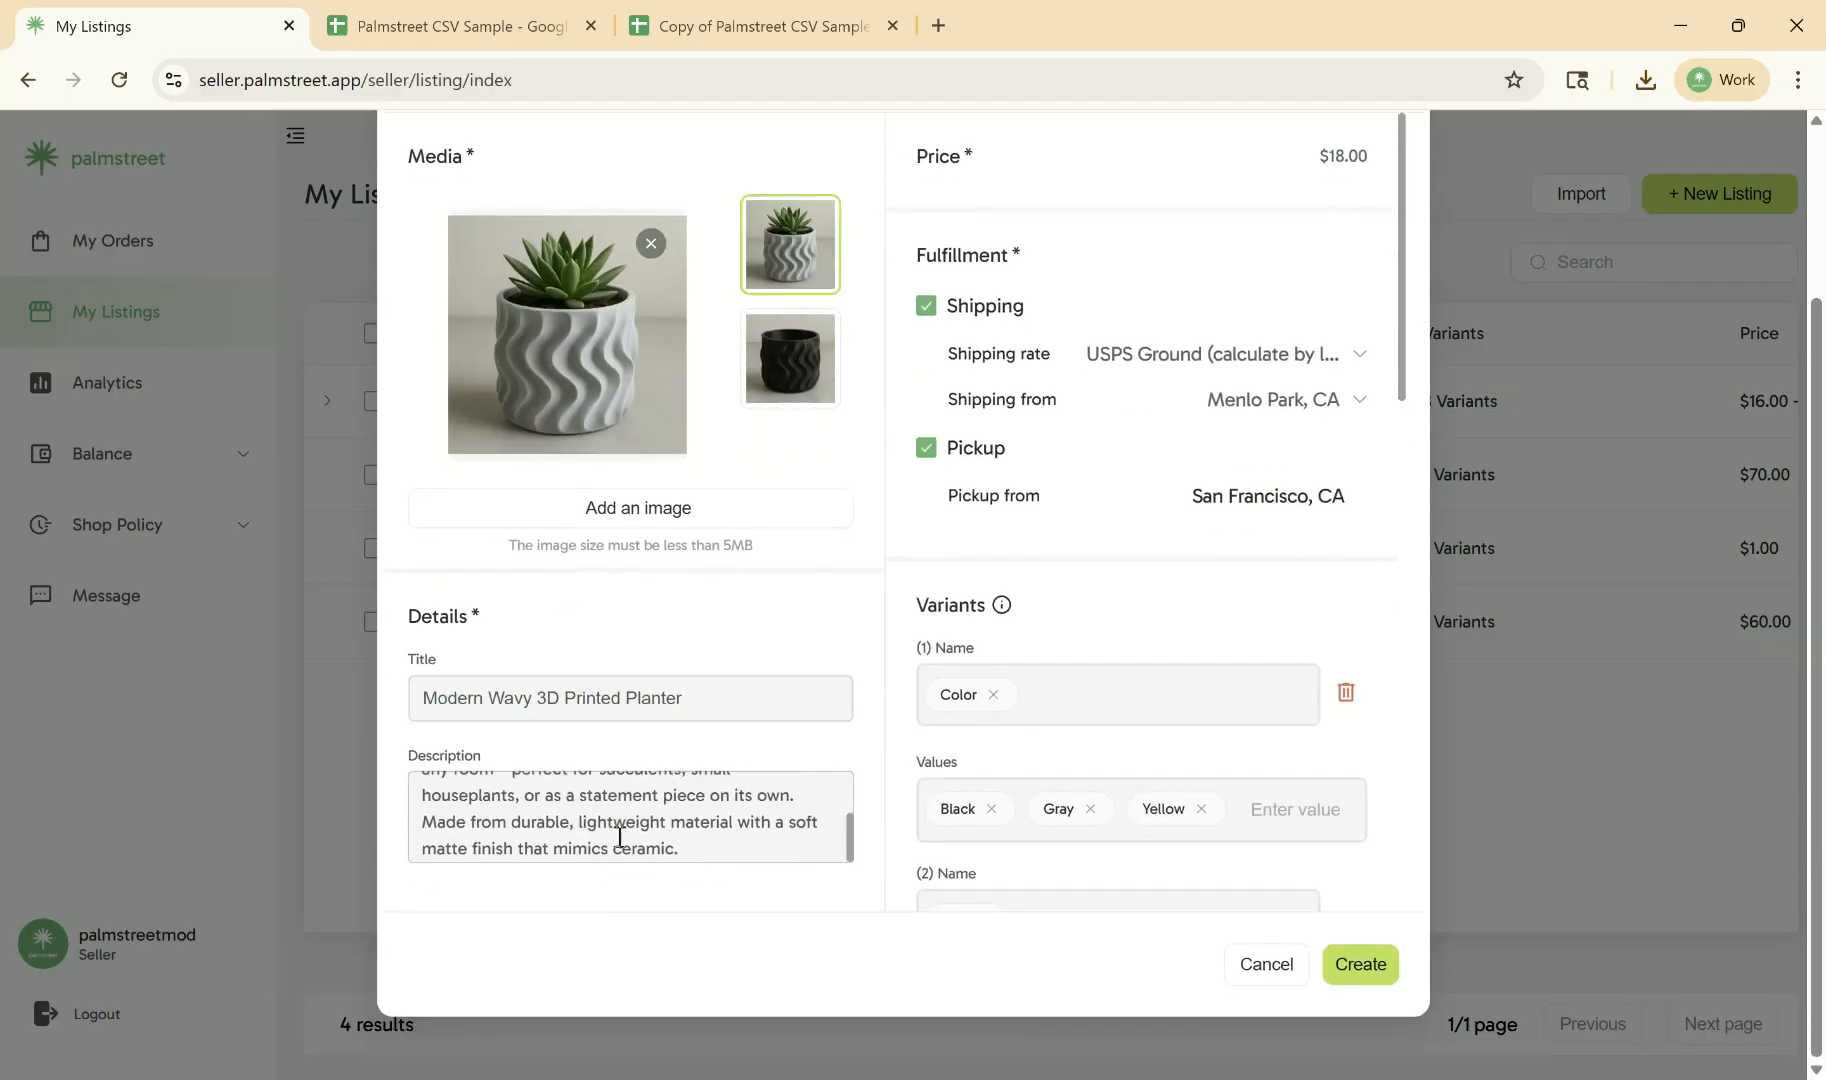
scroll(510, 800, up, 2)
scroll(697, 555, up, 2)
- Check the planter's color and size variants, inventory rows and private listing option, and create the listing
scroll(1150, 420, down, 5)
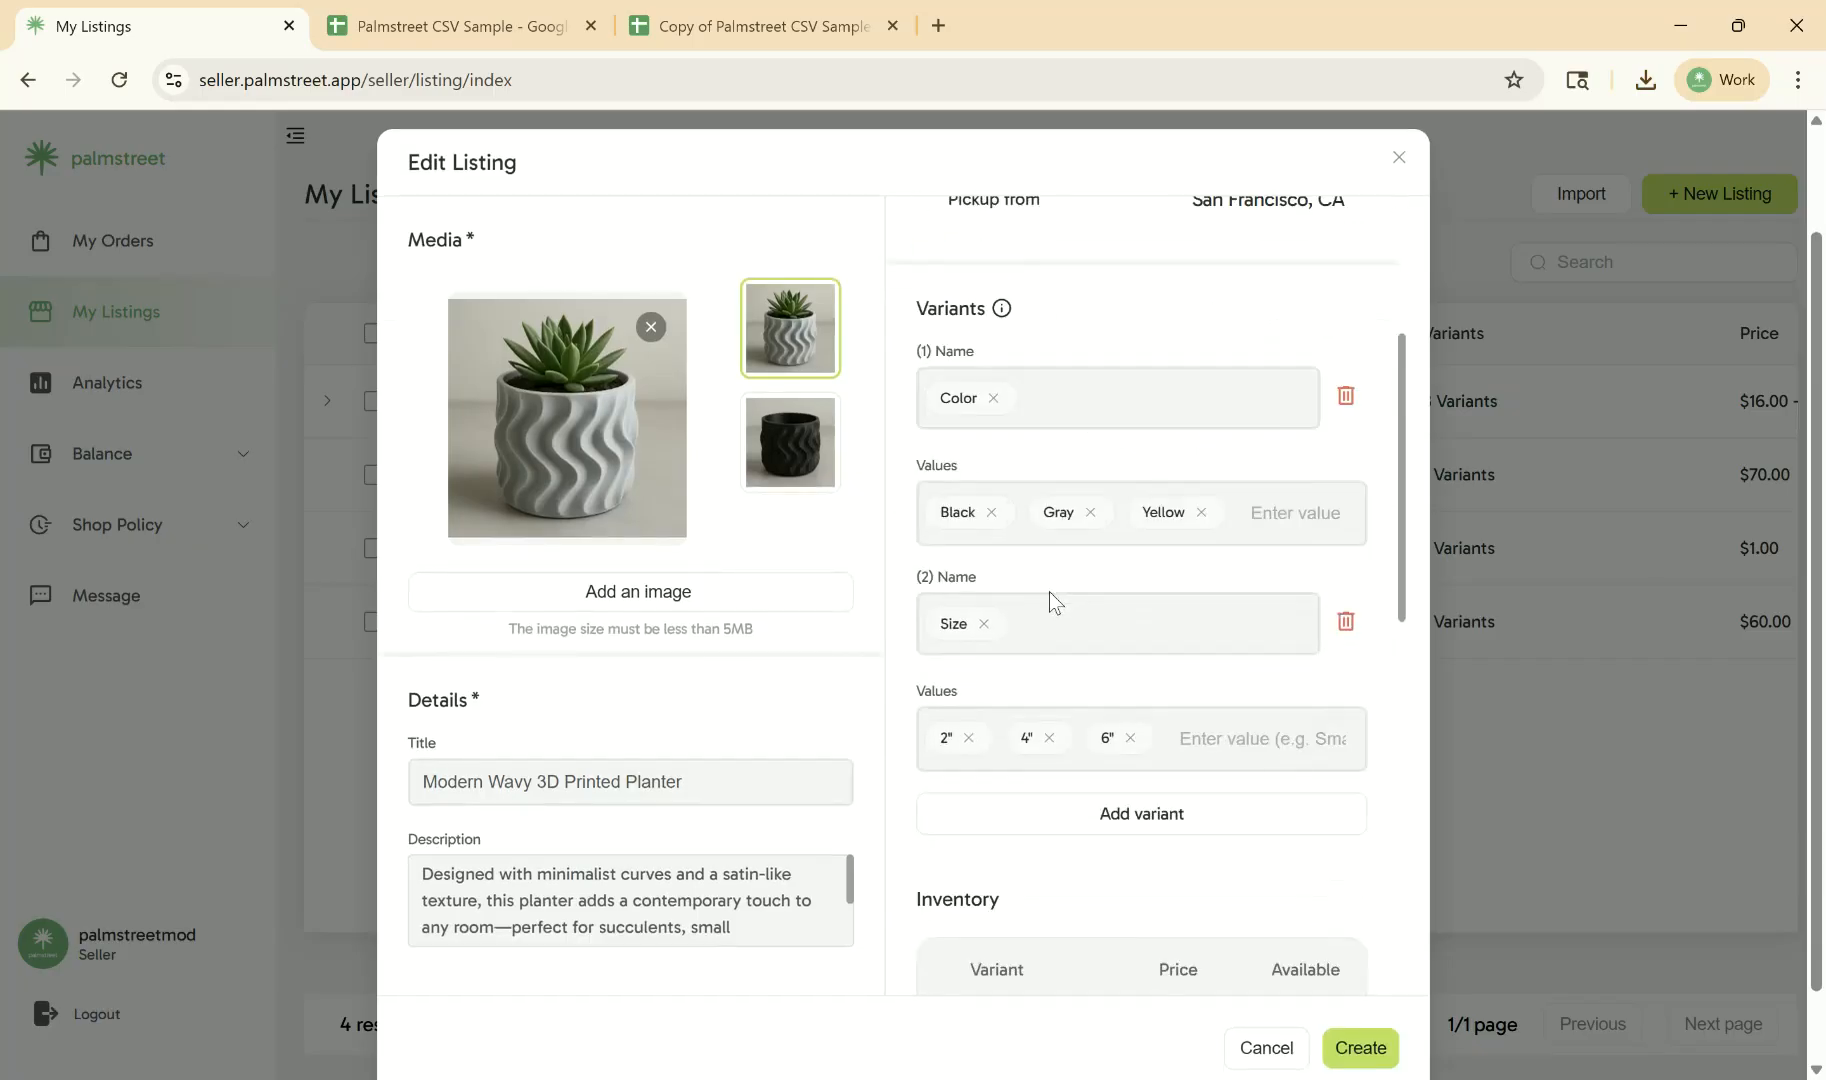
scroll(1044, 415, down, 2)
scroll(991, 598, down, 8)
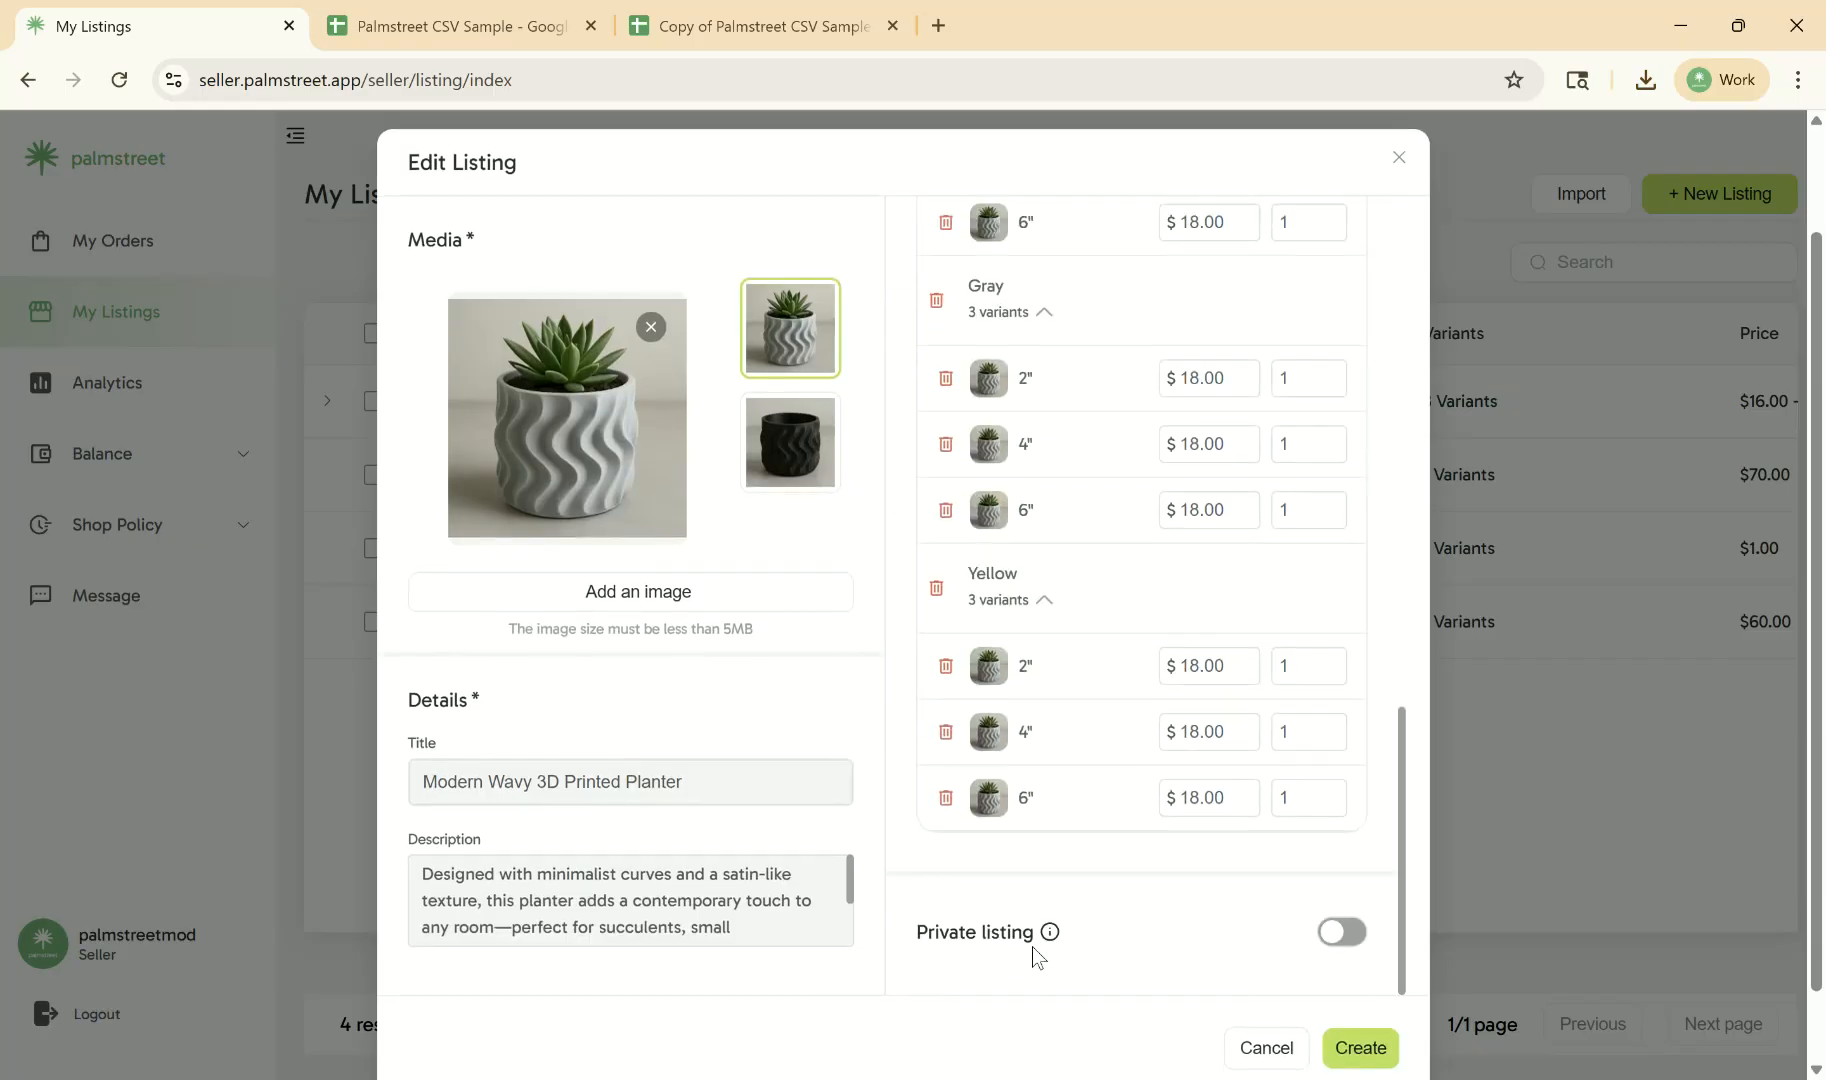
scroll(1031, 946, down, 1)
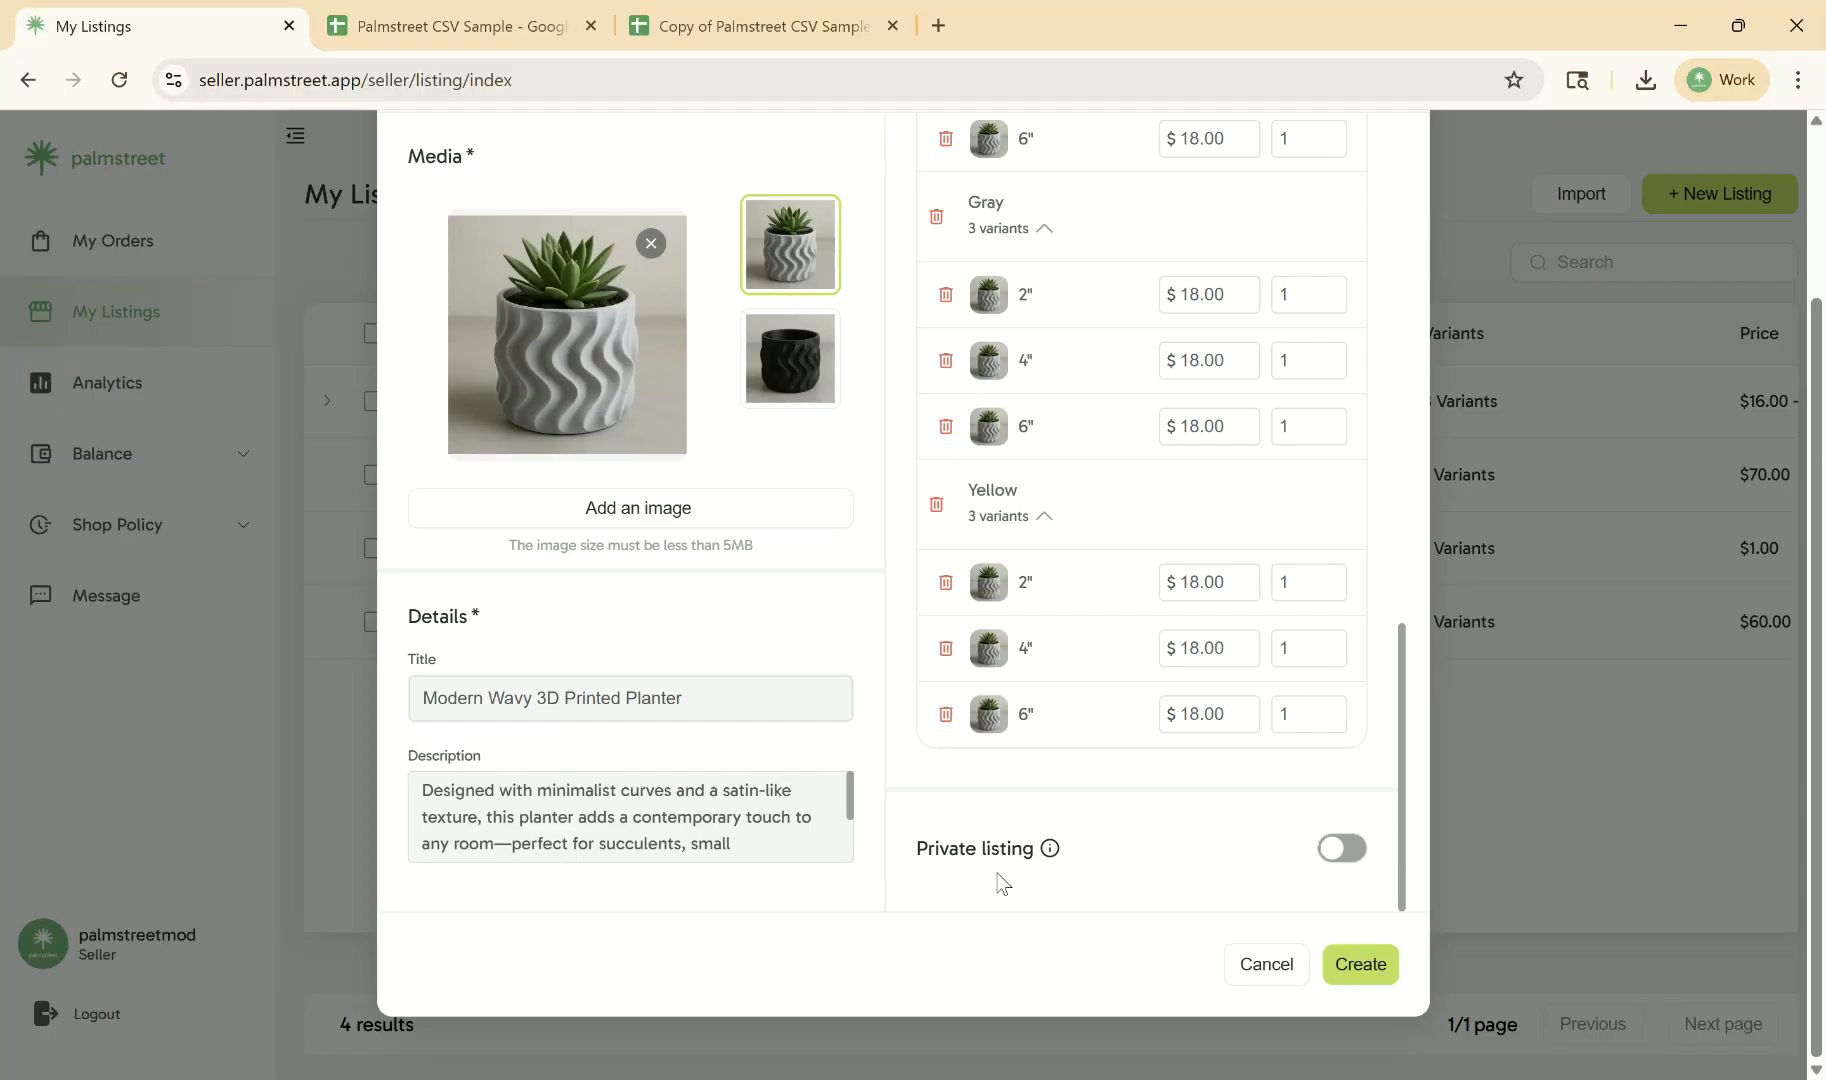
scroll(997, 876, up, 1)
scroll(882, 1001, up, 10)
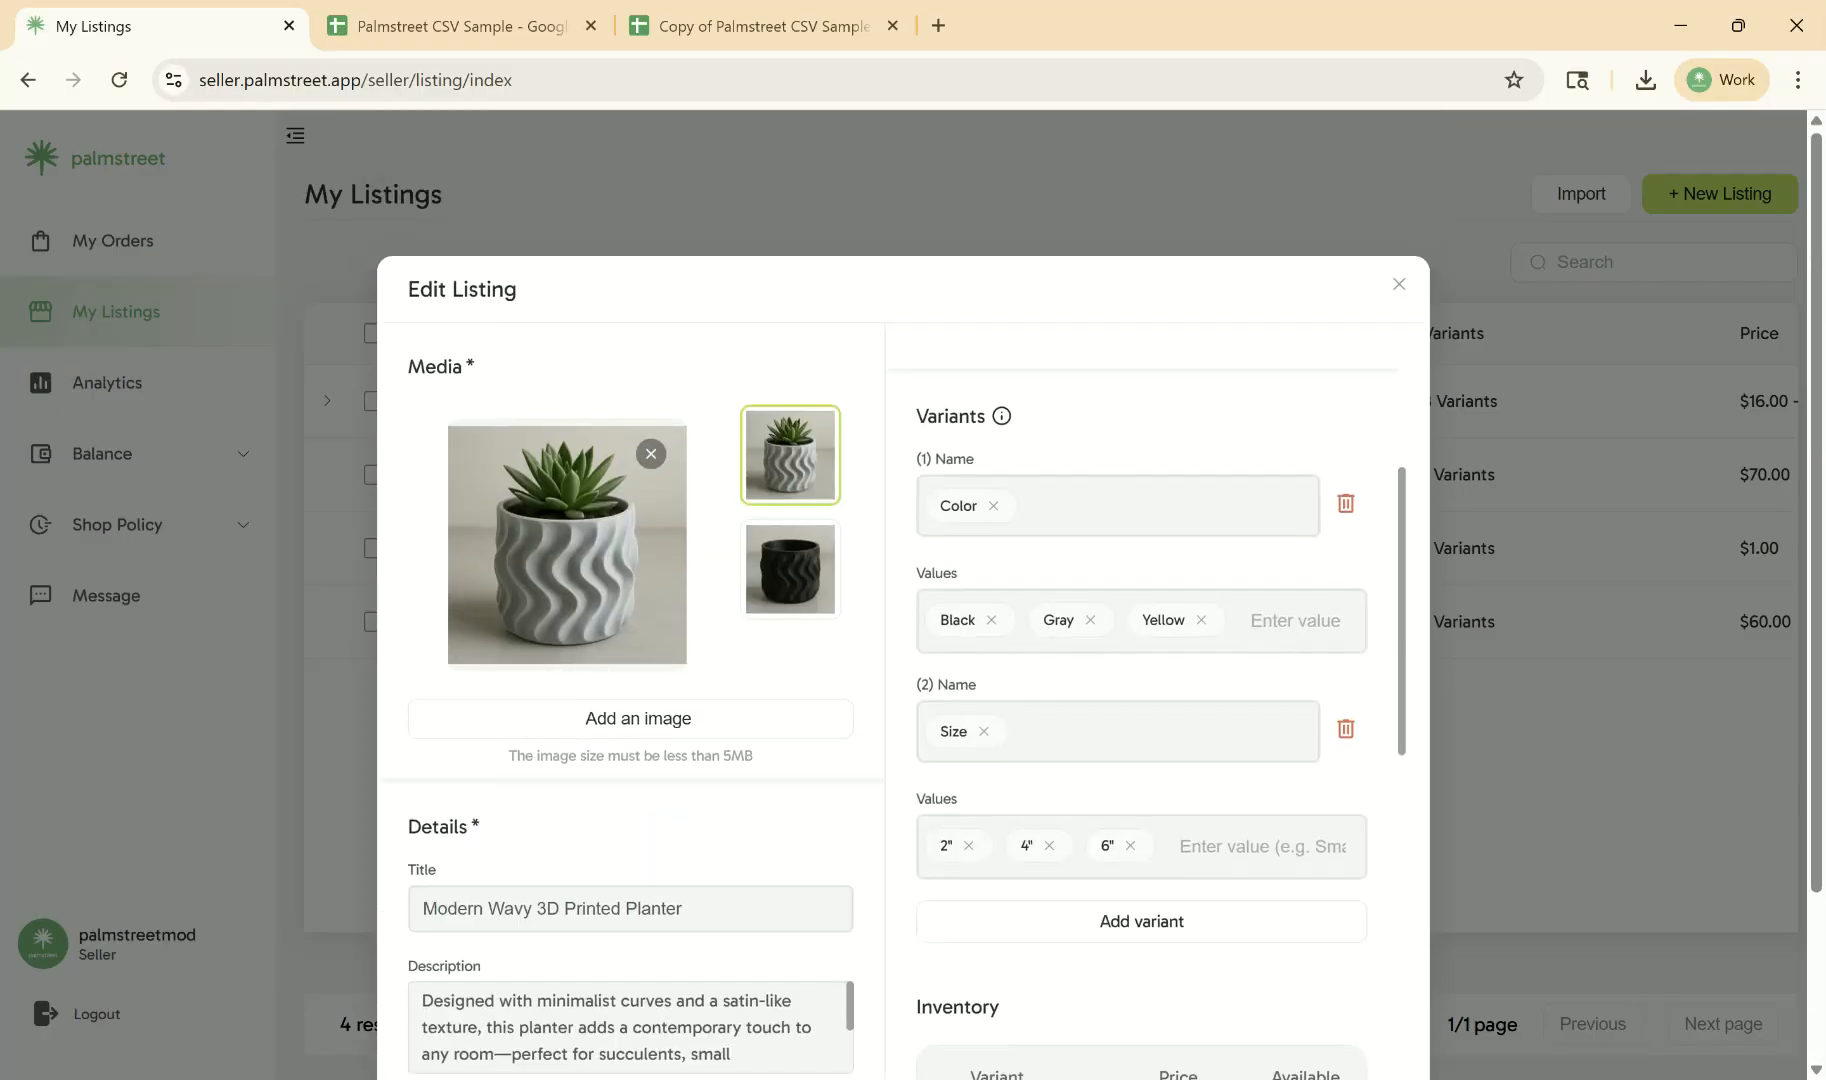
scroll(522, 387, down, 2)
scroll(473, 438, up, 1)
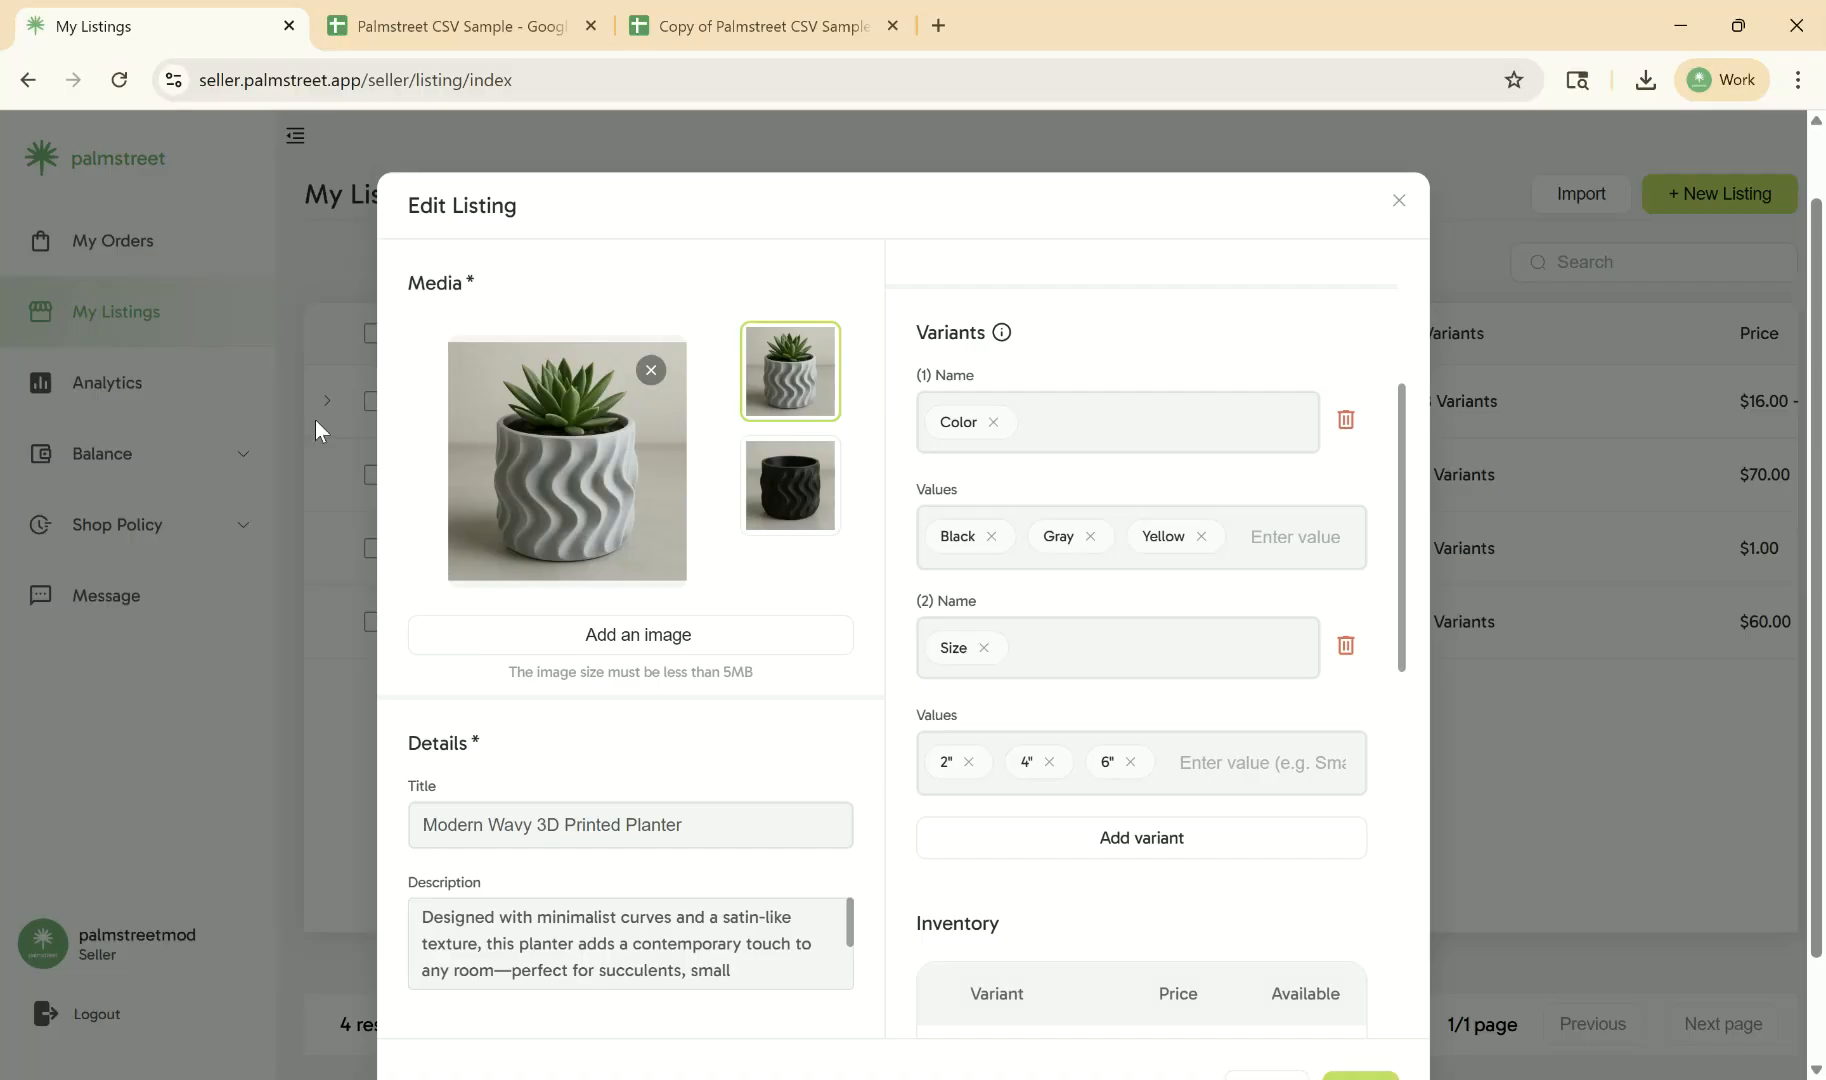
scroll(876, 334, down, 1)
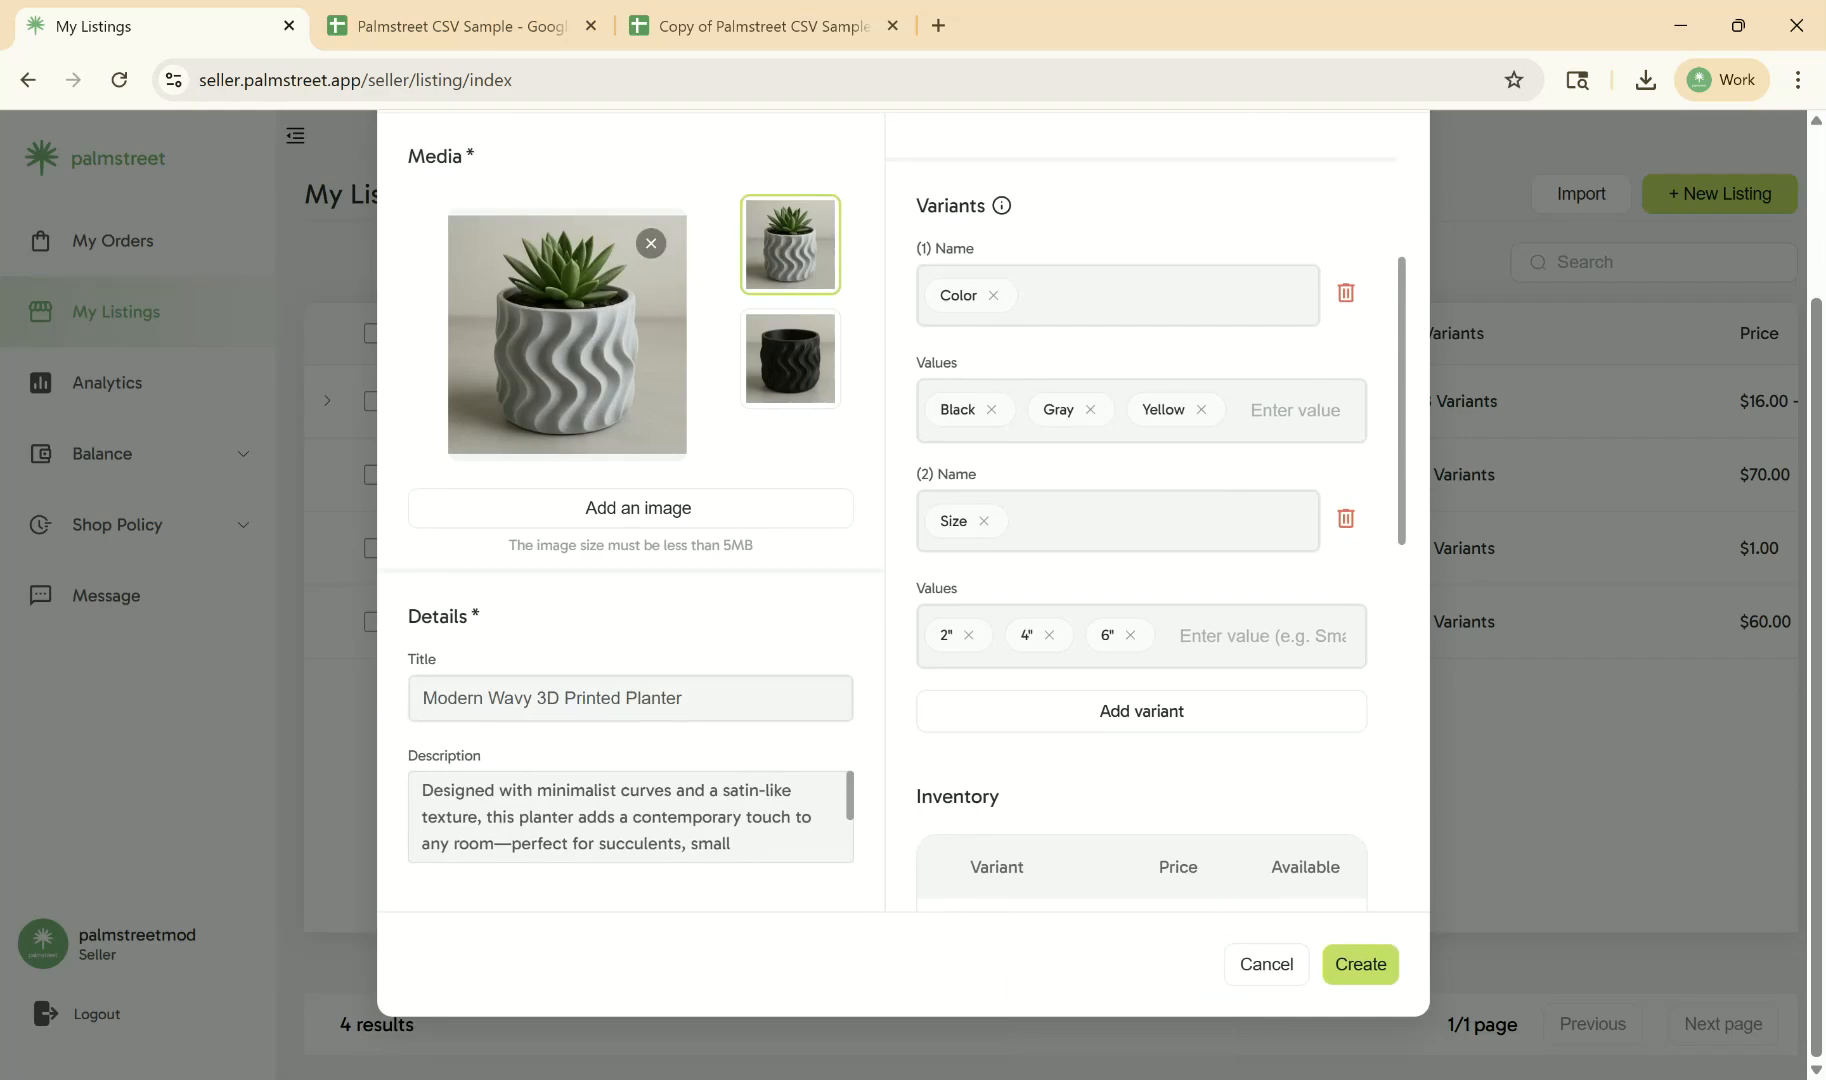
click(1366, 978)
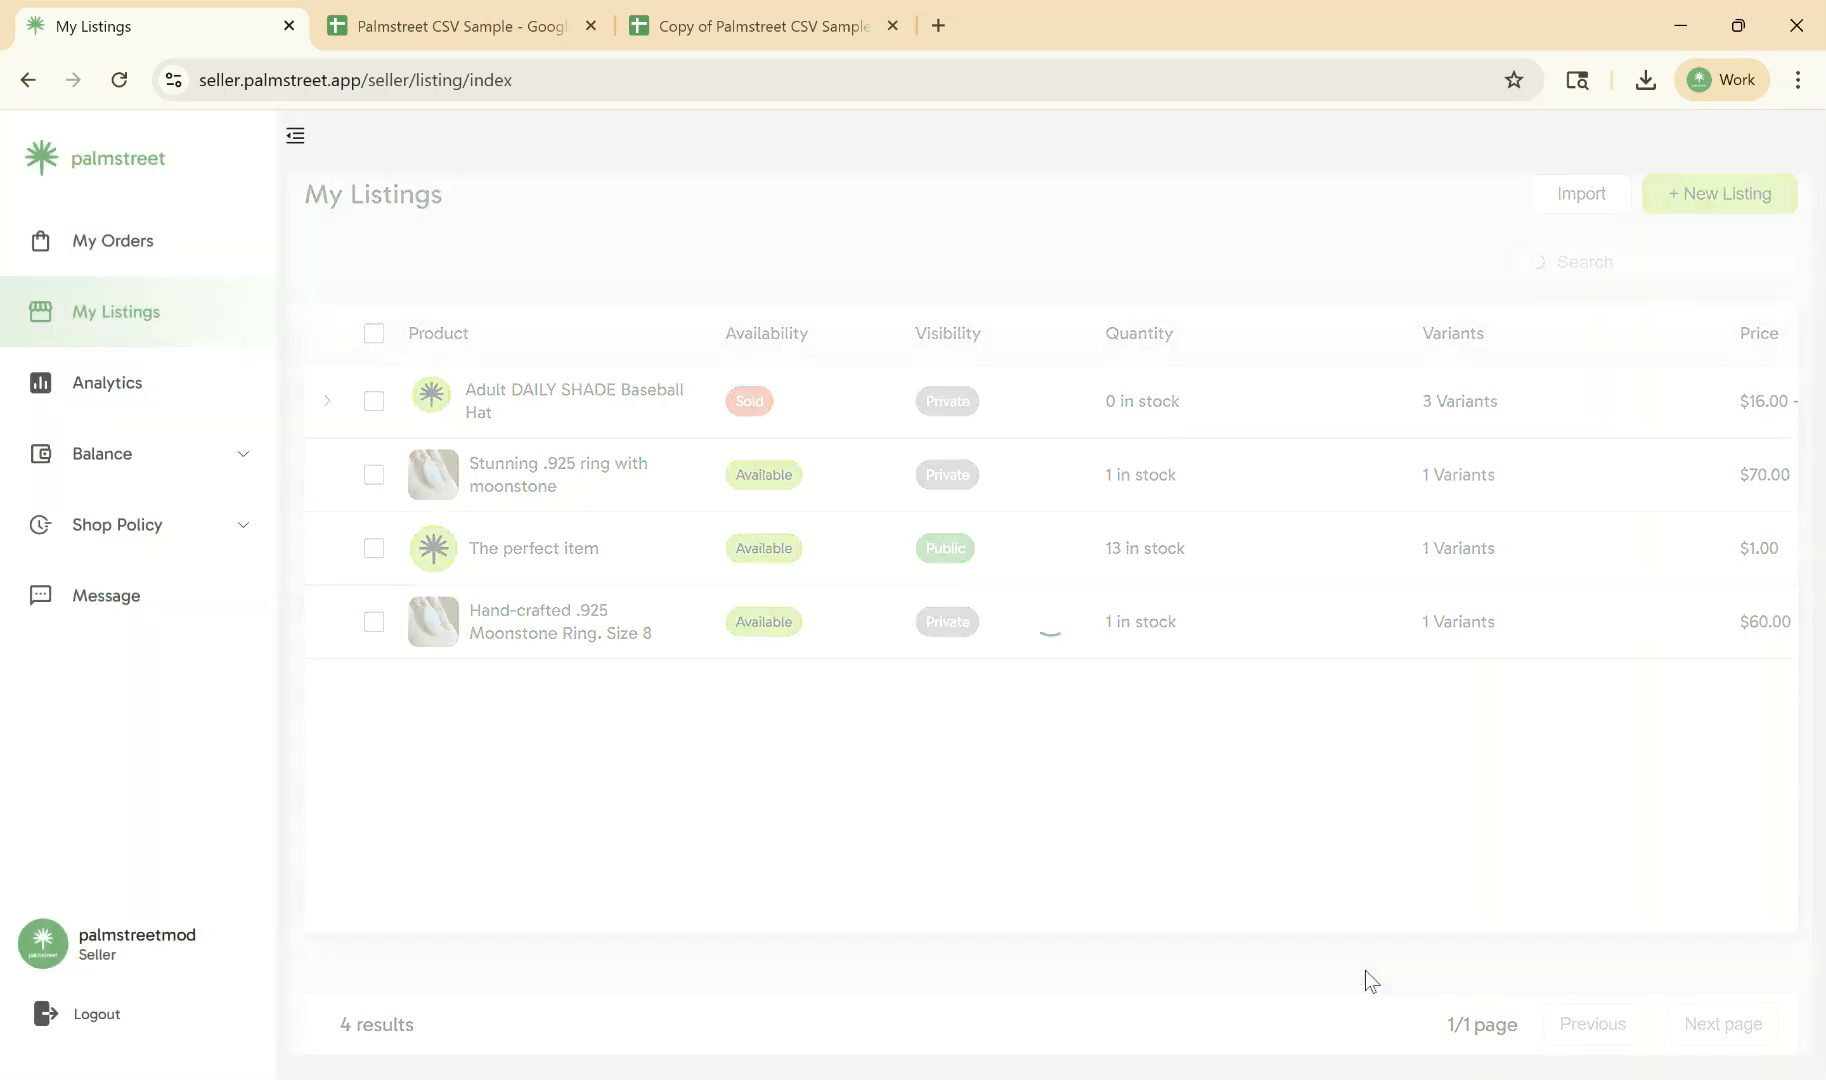